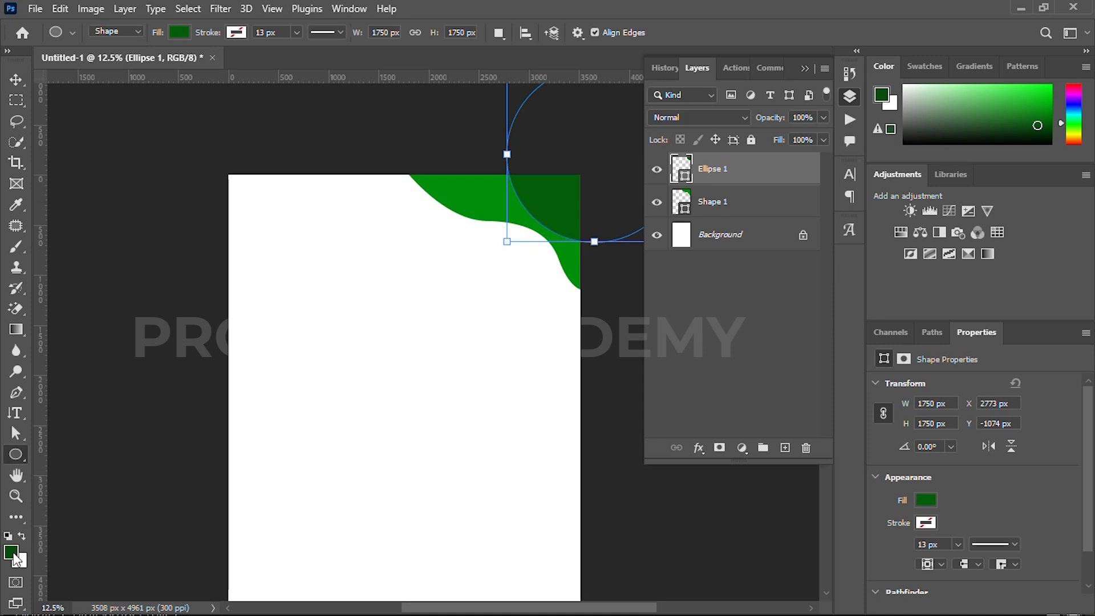
Set the foreground colour to dark green 033a07 and fill the corner circle with 023906
drag(770, 487, 775, 495)
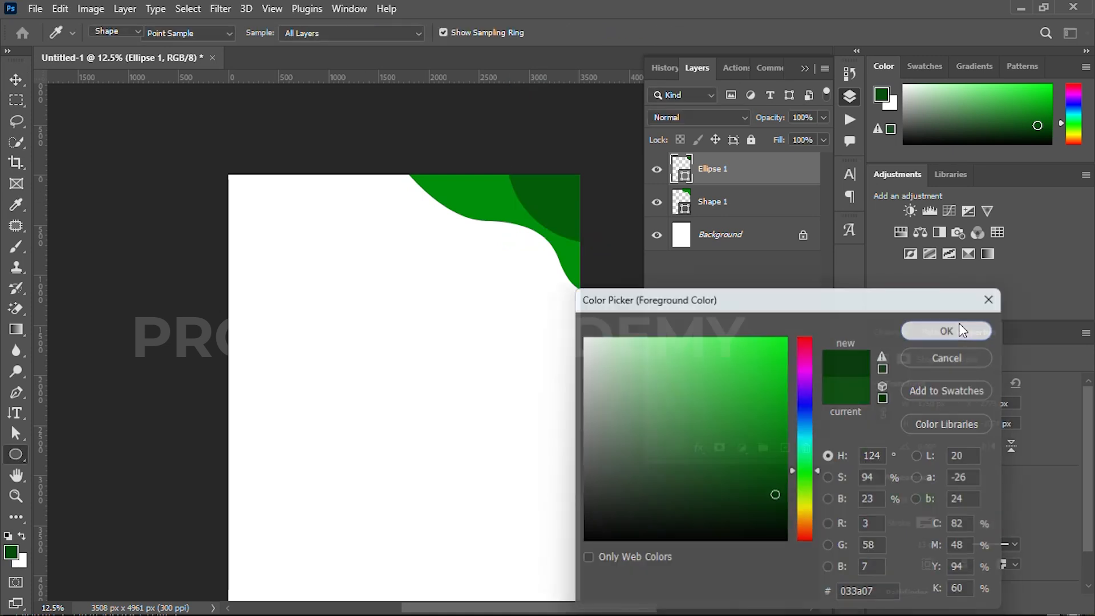
click(959, 328)
click(181, 33)
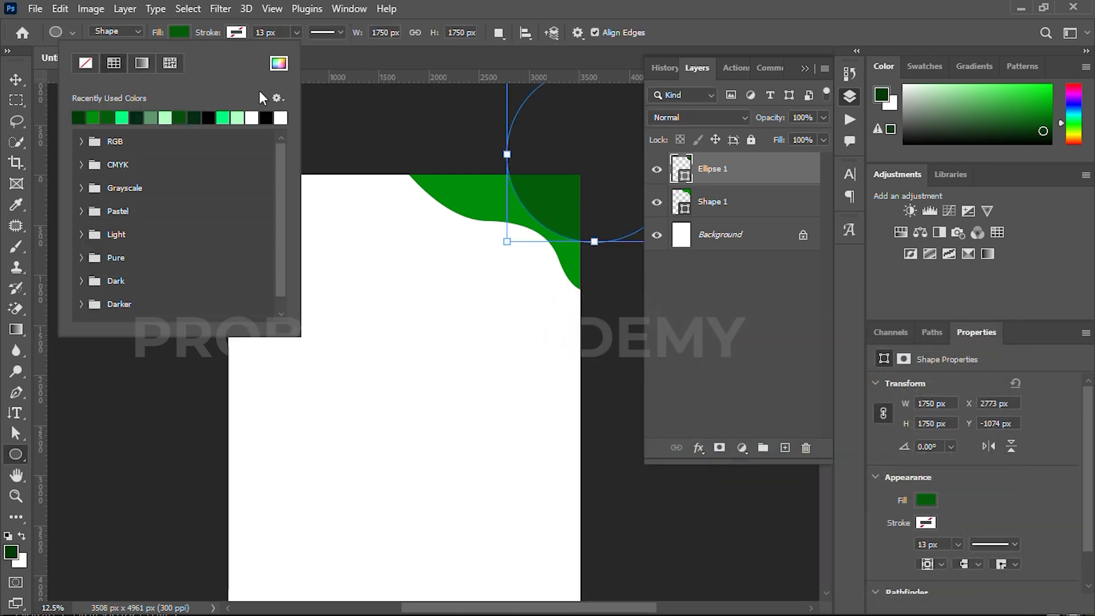
click(279, 64)
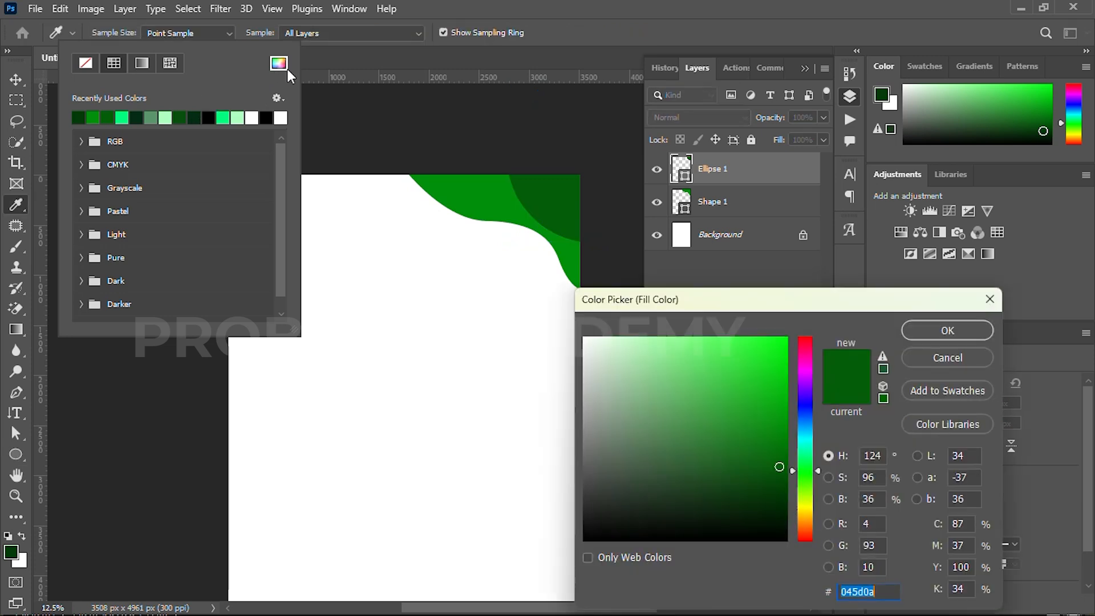
drag(779, 477, 782, 496)
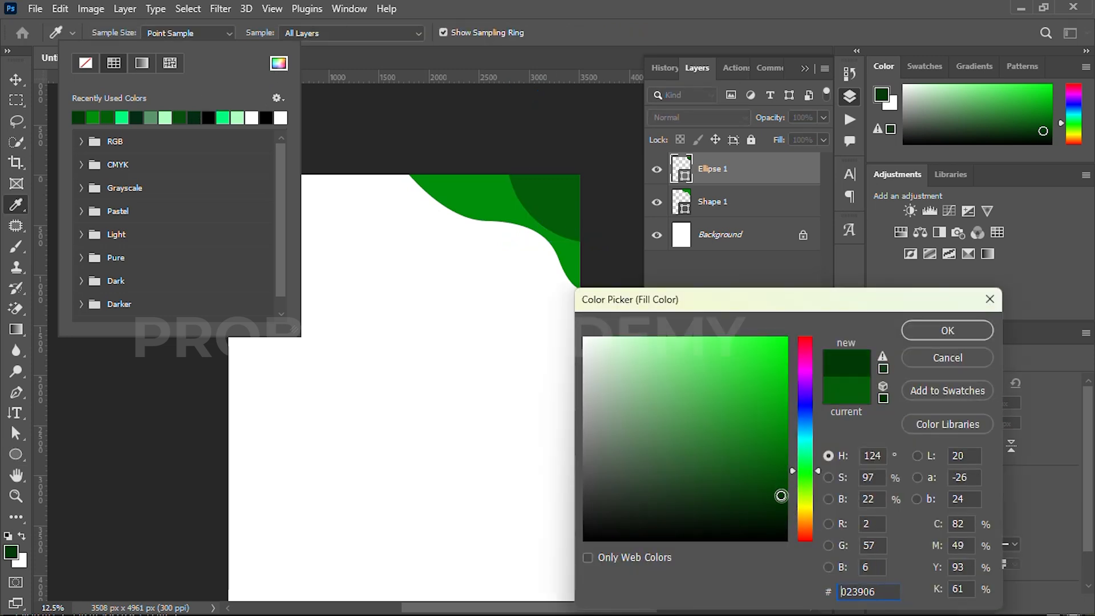
click(938, 328)
click(16, 79)
click(240, 128)
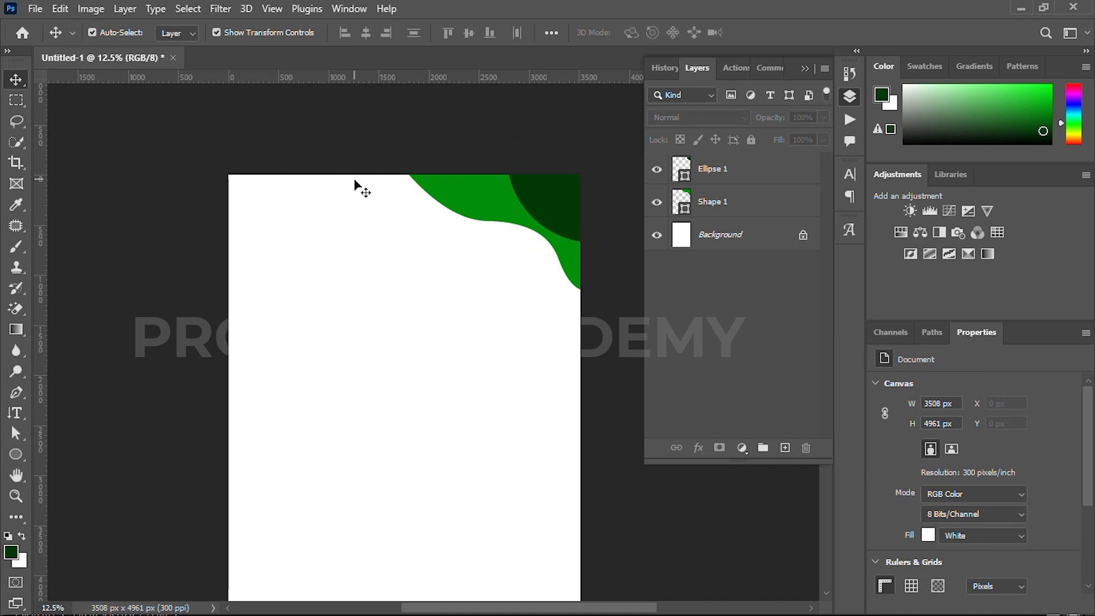
Nudge the green wave shape behind the corner circle slightly up and to the right
click(510, 218)
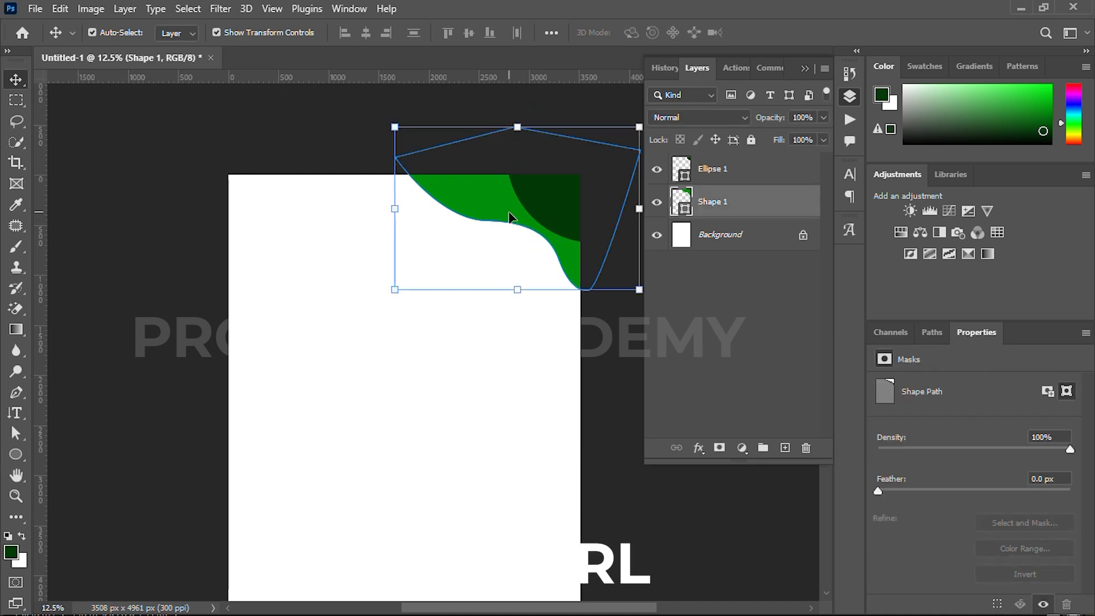
key(shift+Right)
key(shift+Right)
key(shift+Up)
key(shift+Up)
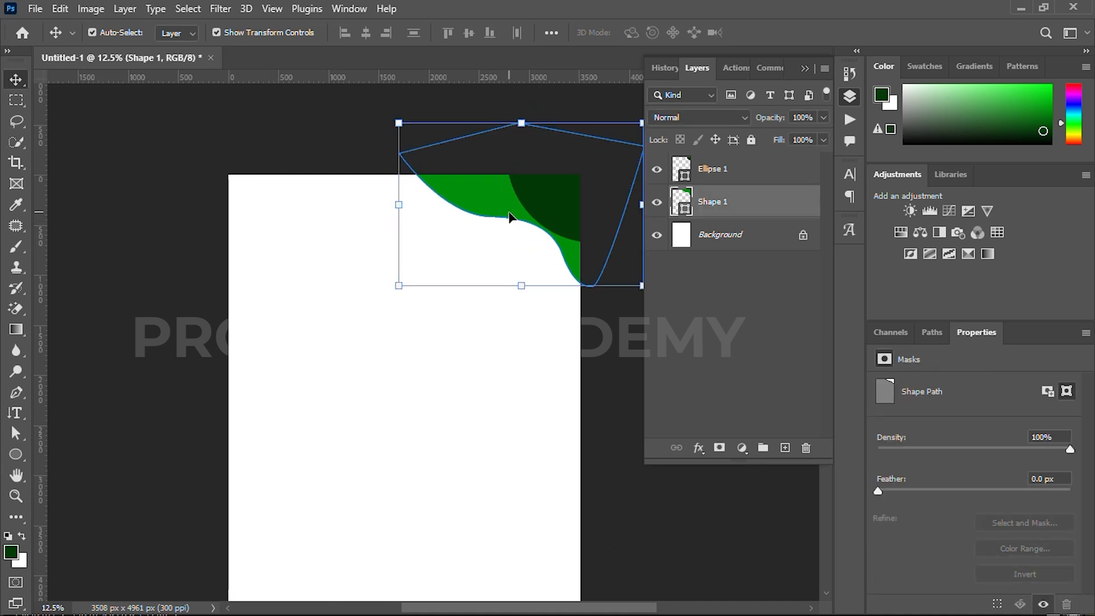
key(u)
click(181, 33)
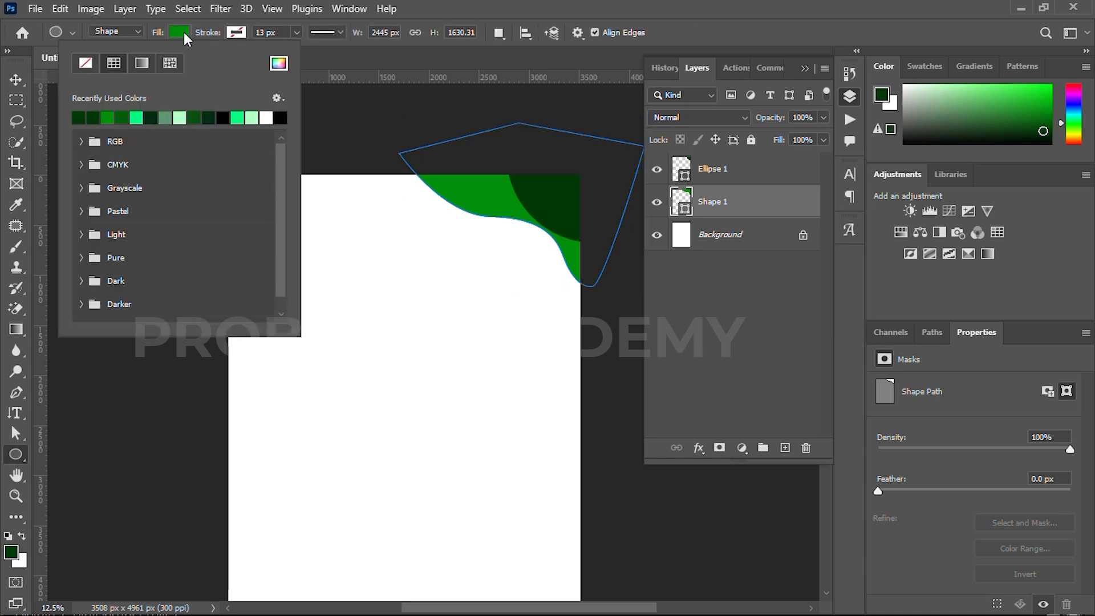
click(279, 63)
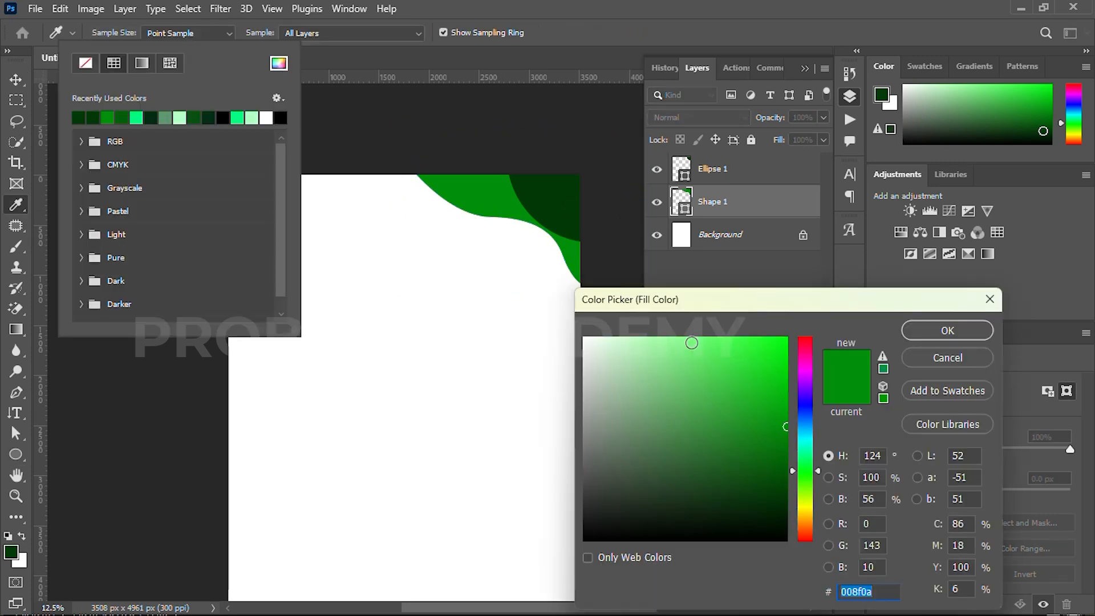
click(947, 357)
key(Escape)
Add a gradient overlay to the wave shape, using the green-to-yellow preset from the Greens group
click(698, 448)
click(716, 564)
drag(634, 109, 621, 252)
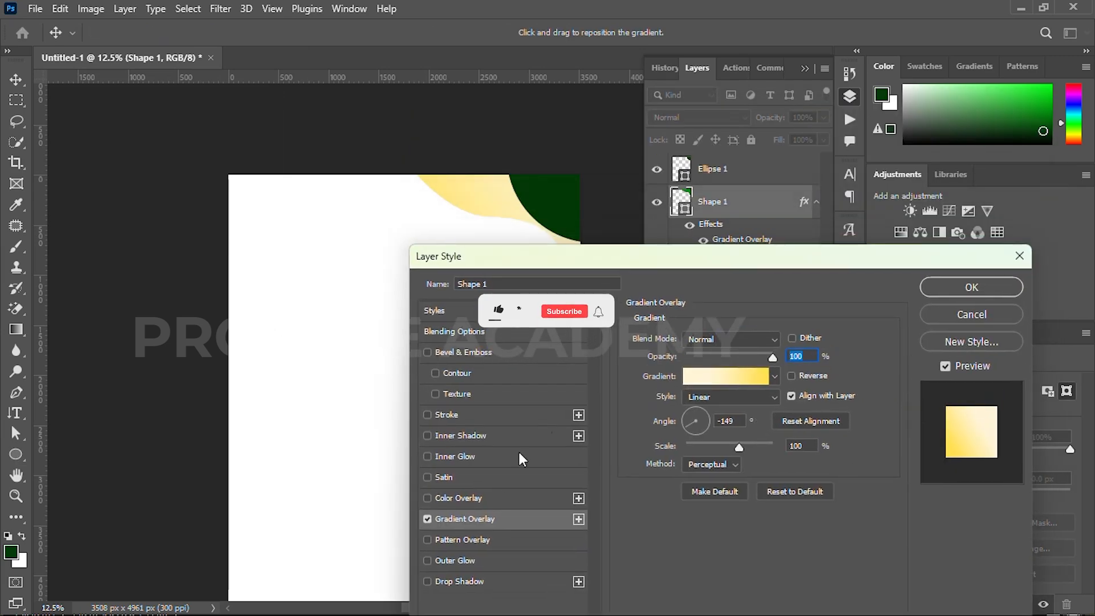
click(742, 377)
scroll(707, 194, down, 3)
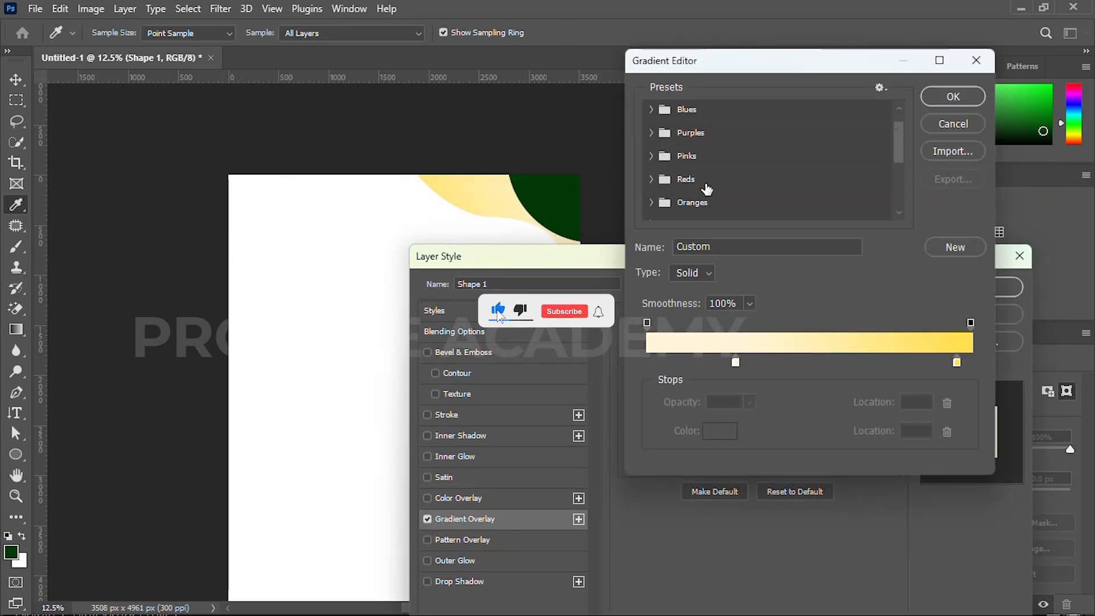
click(651, 187)
scroll(676, 194, down, 2)
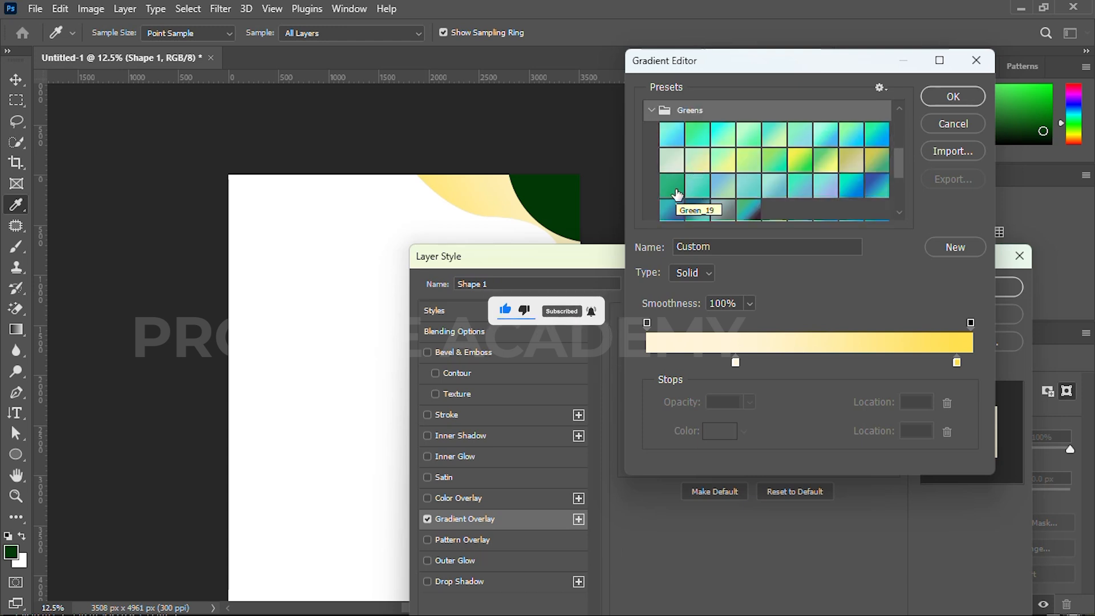
click(800, 161)
Recolour the gradient's yellow start stop to dark green 025608
double_click(647, 363)
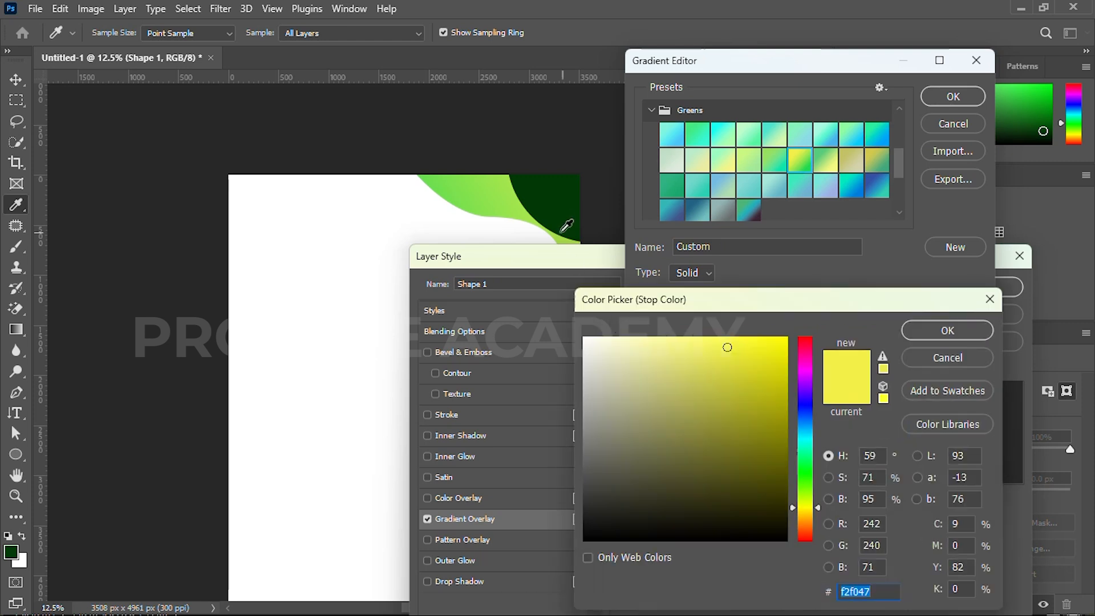
click(554, 213)
click(780, 466)
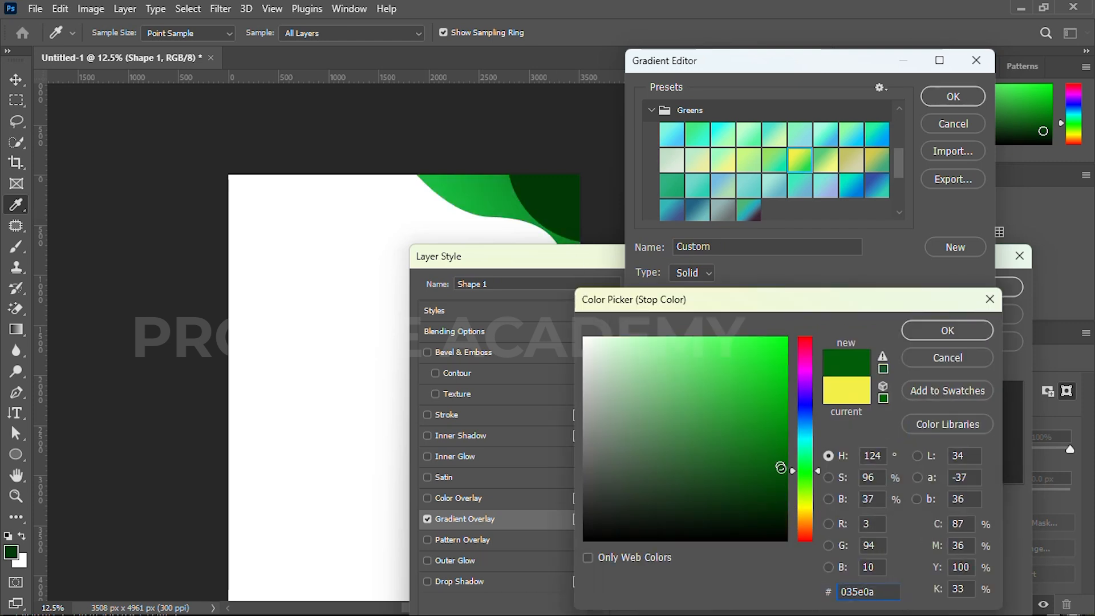
drag(781, 468, 780, 480)
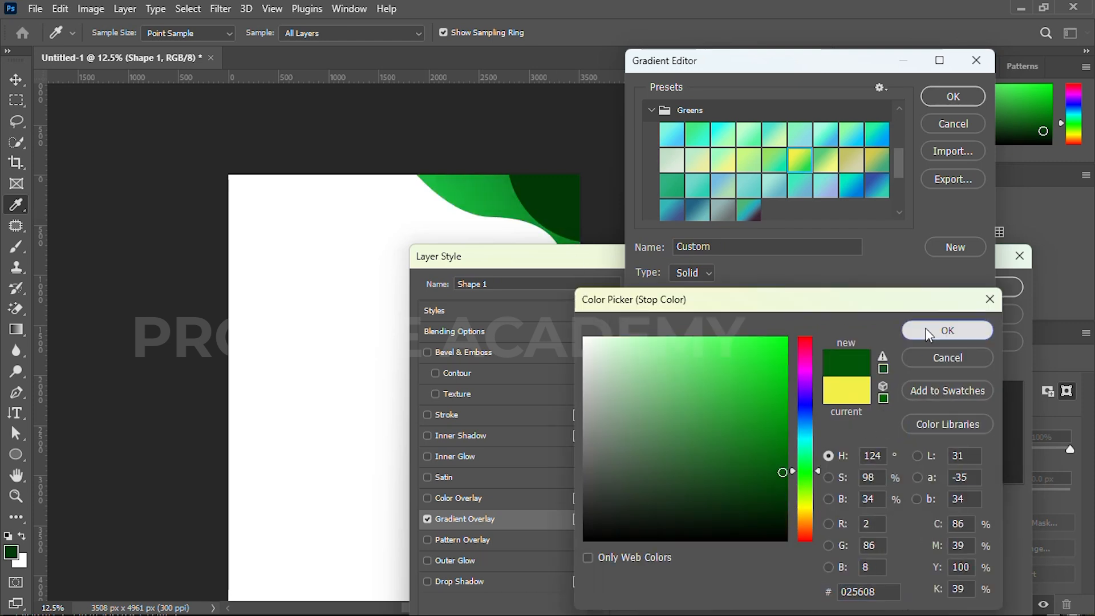
click(926, 328)
Recolour the gradient's bright green end stop to a medium dark green and apply the overlay to the wave shape
click(970, 362)
double_click(970, 362)
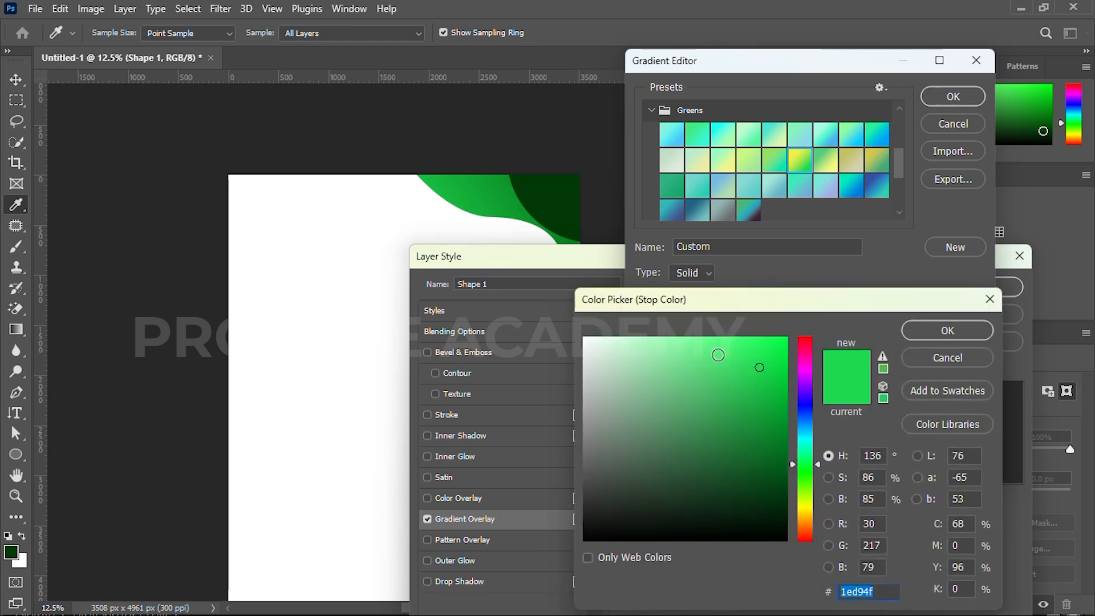
click(572, 198)
drag(780, 494, 778, 442)
click(969, 330)
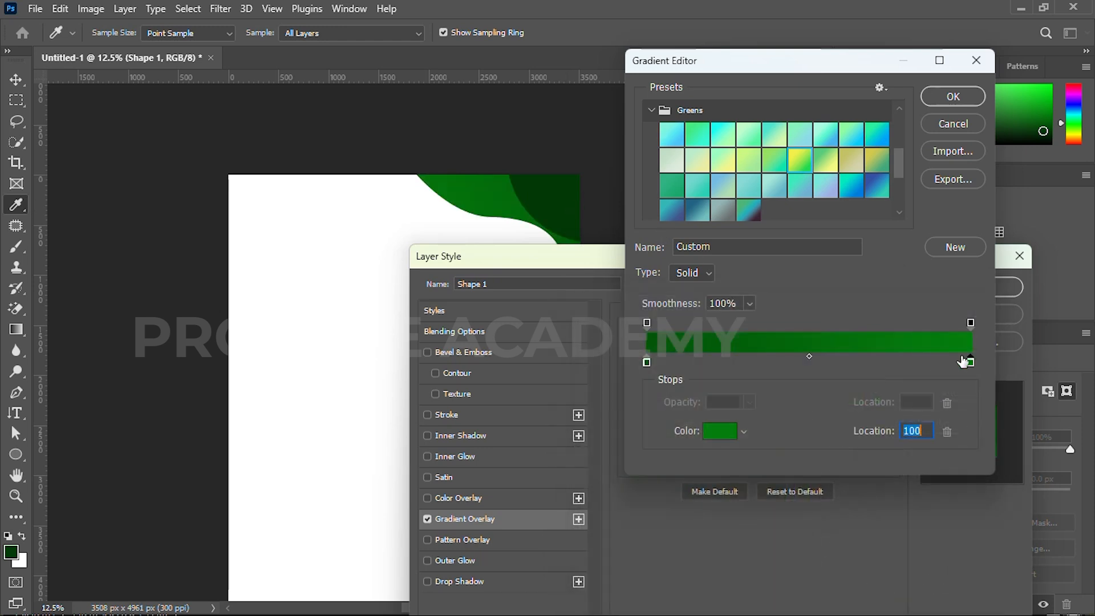
click(947, 92)
click(952, 287)
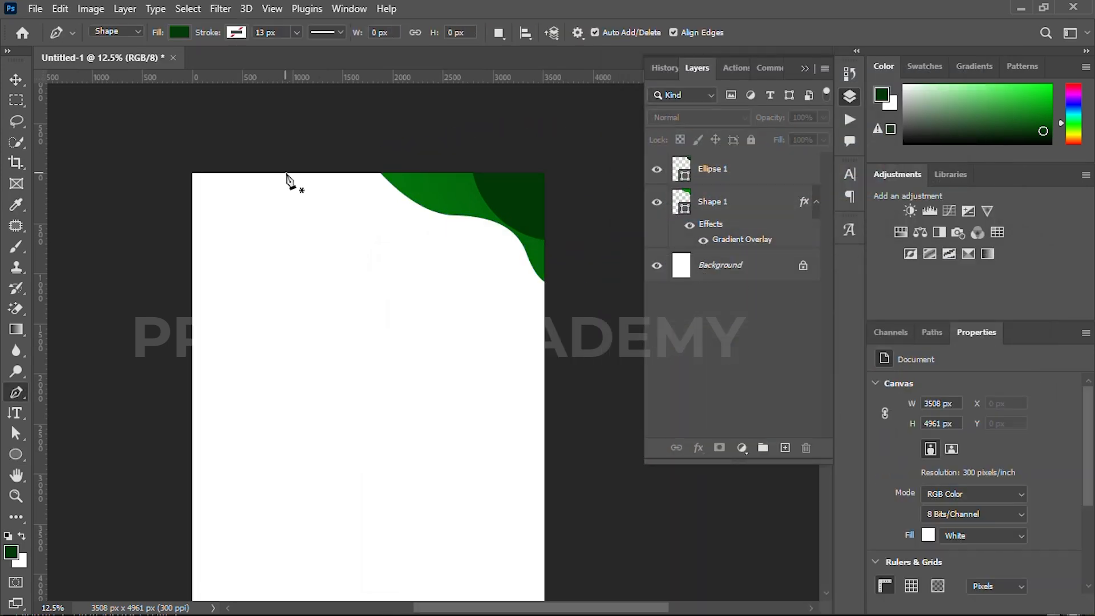
Draw a larger closed wave shape about 3004 by 1654 px with the Pen tool around the page corner, layered beneath Shape 1
click(300, 165)
drag(410, 232, 477, 231)
drag(508, 277, 565, 306)
click(601, 140)
click(299, 165)
drag(731, 269, 731, 277)
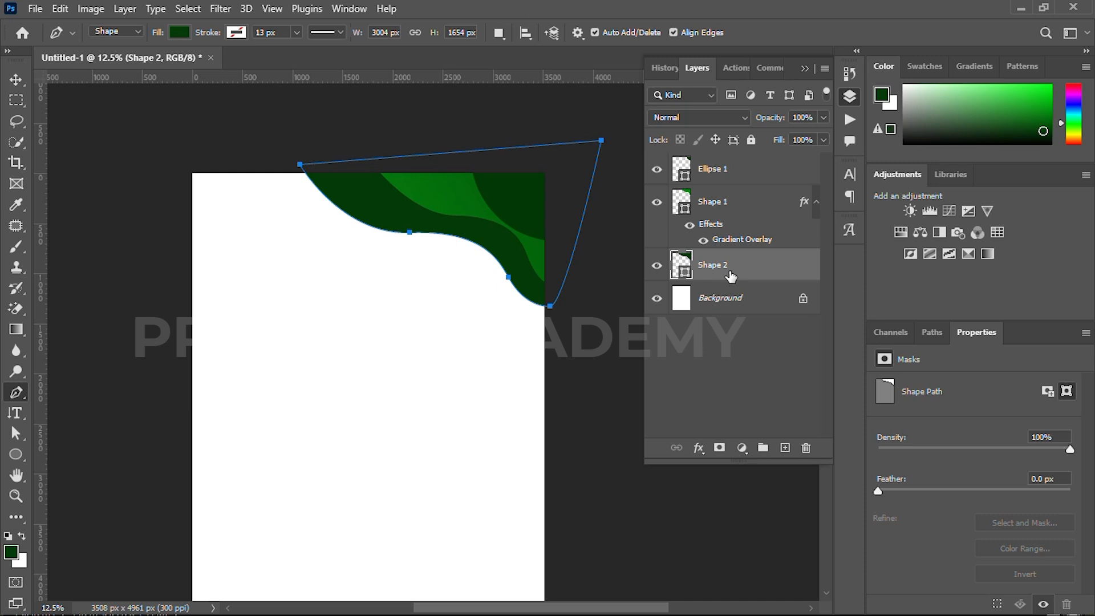
Add a gradient overlay to the larger wave, Shape 2, and set its gradient's end stop to bright green 00ec11
key(v)
click(698, 448)
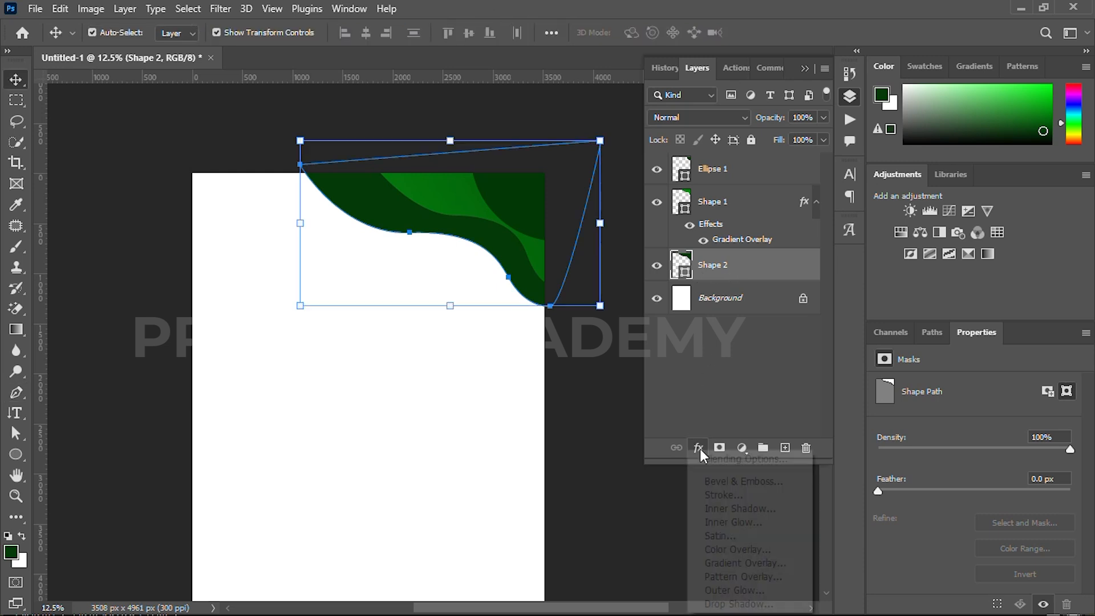
click(737, 560)
drag(648, 197, 619, 276)
click(697, 401)
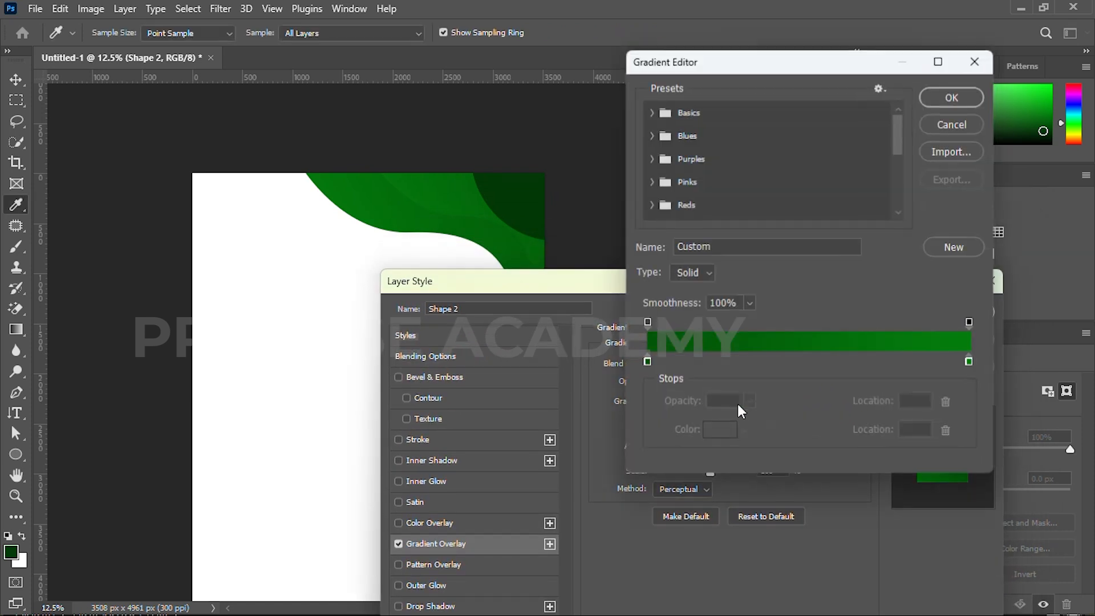
double_click(971, 362)
mouse_move(785, 399)
mouse_down()
mouse_move(789, 358)
mouse_move(800, 353)
mouse_up()
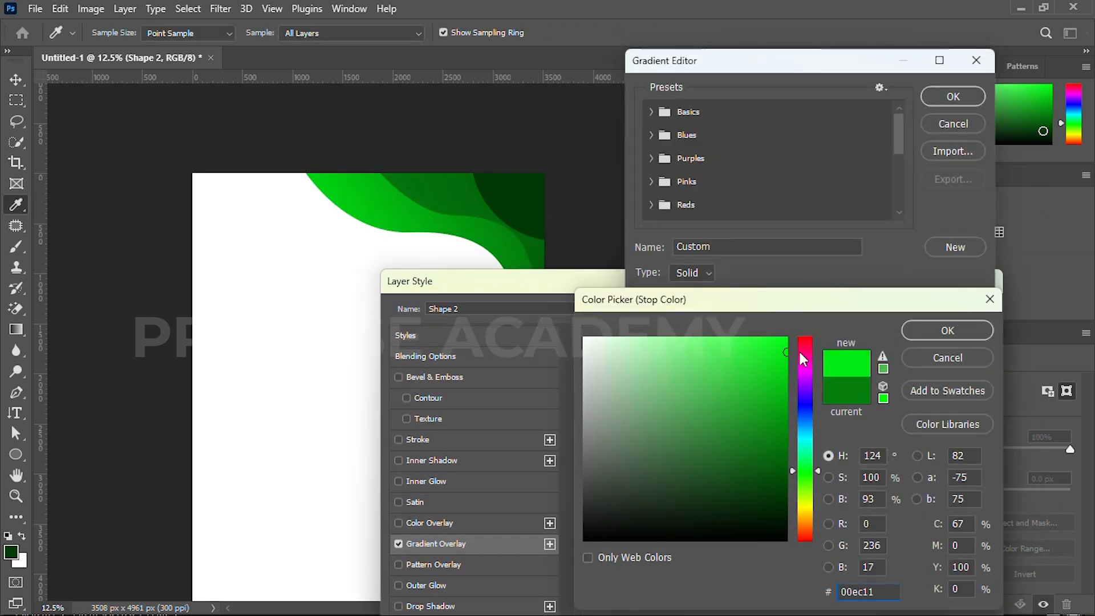
click(914, 331)
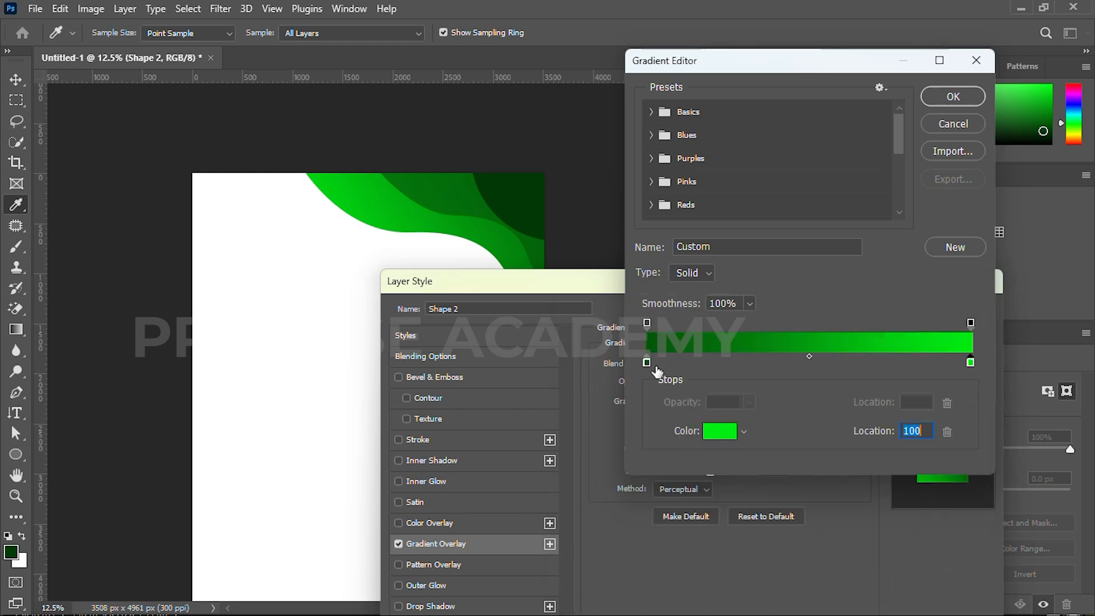
Move the dark gradient stop to 3% and apply the overlay to the larger wave
drag(650, 363, 656, 363)
click(953, 96)
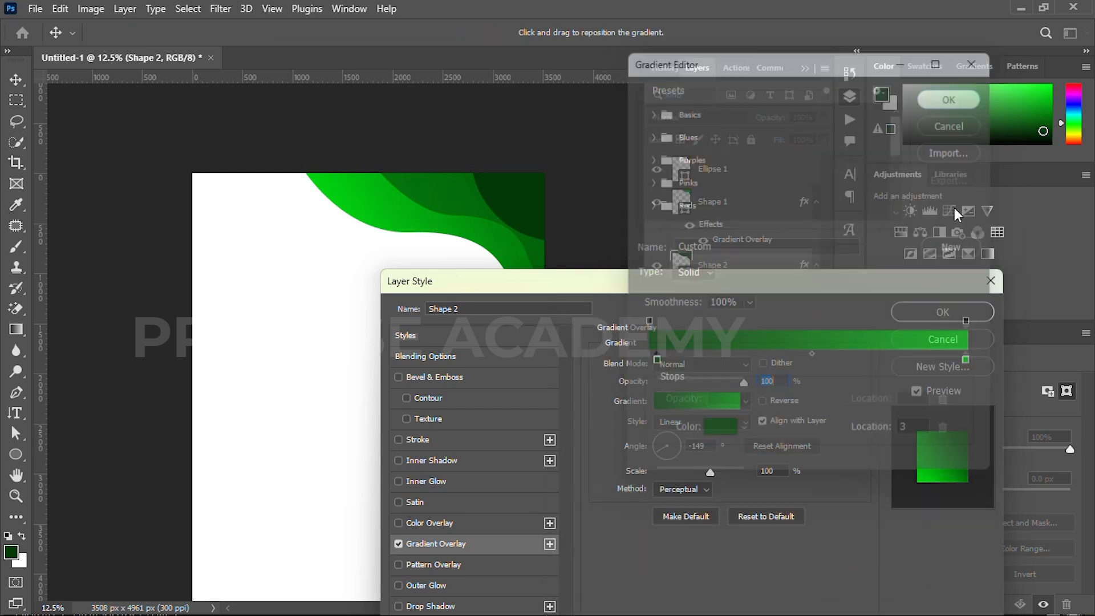
click(941, 312)
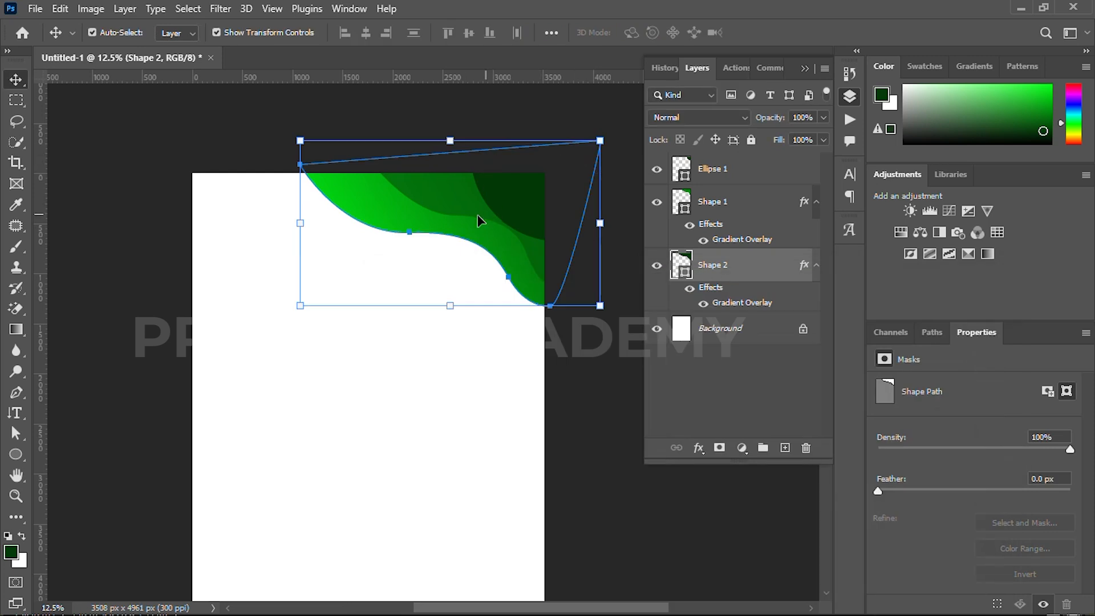
Edit Shape 1's gradient overlay so its dark start stop is 023906
click(478, 216)
double_click(799, 247)
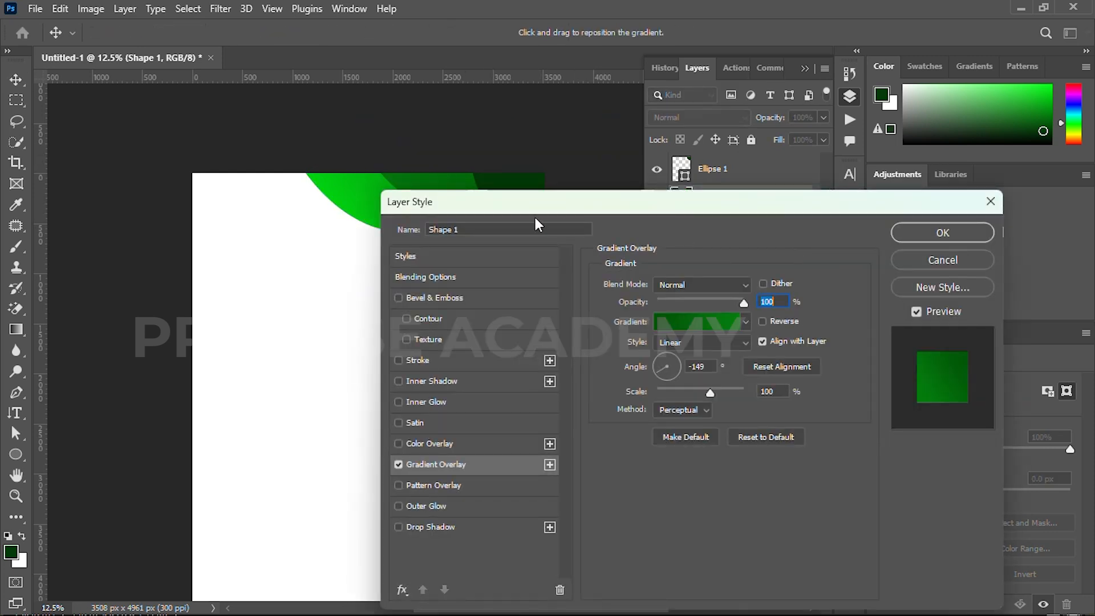
click(673, 323)
double_click(646, 362)
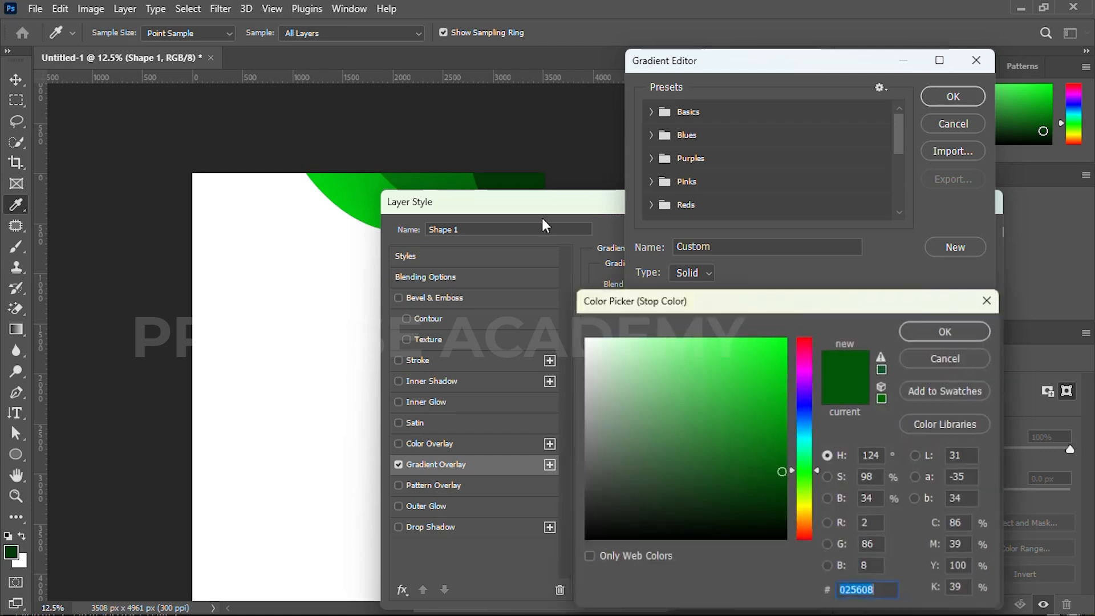
click(947, 330)
click(951, 97)
Darken the end stop of Shape 1's gradient to 016809, adjust the overlay's angle, and apply the layer style
drag(680, 208, 559, 315)
click(588, 422)
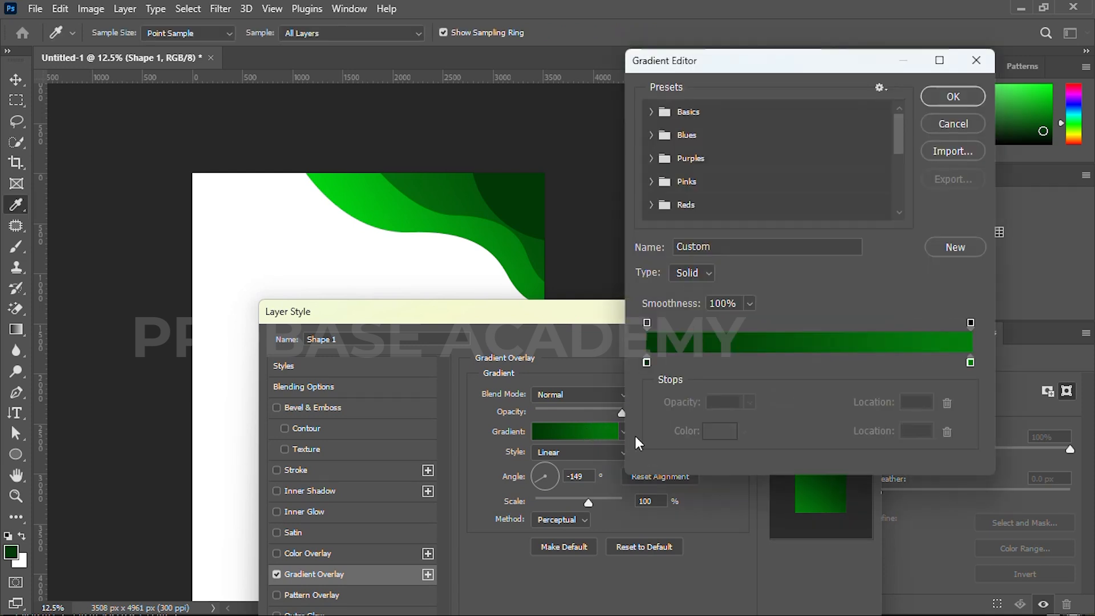
double_click(970, 363)
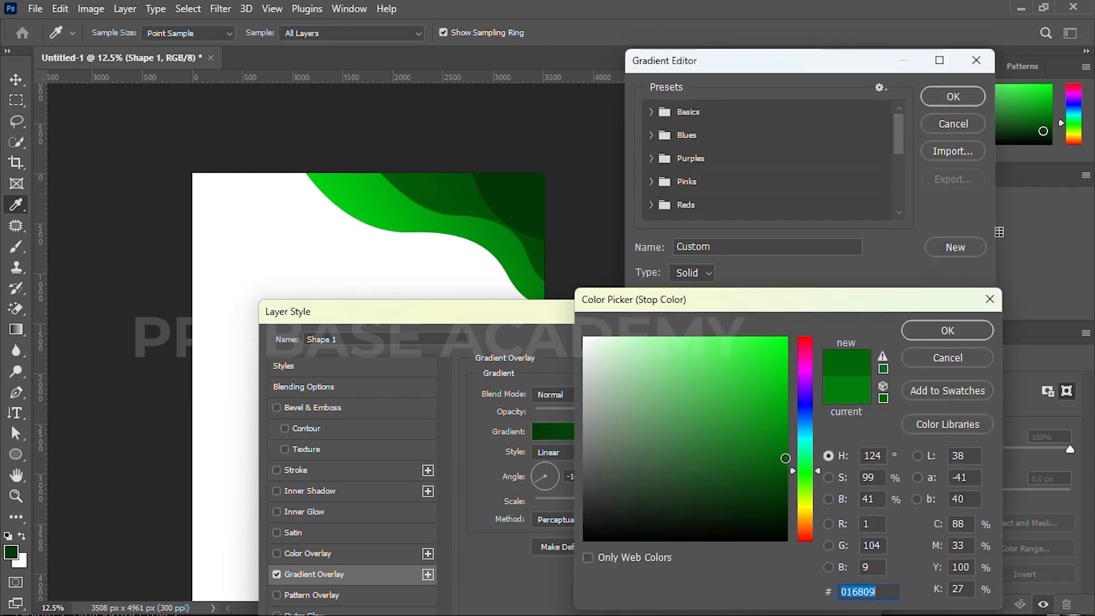
click(933, 328)
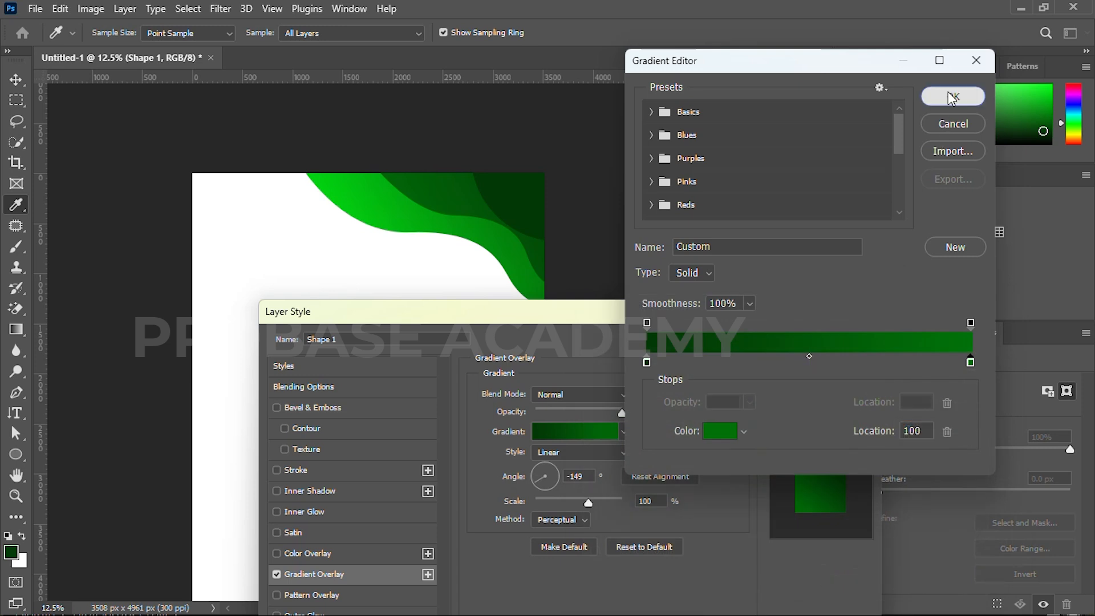
click(951, 97)
click(539, 477)
click(803, 347)
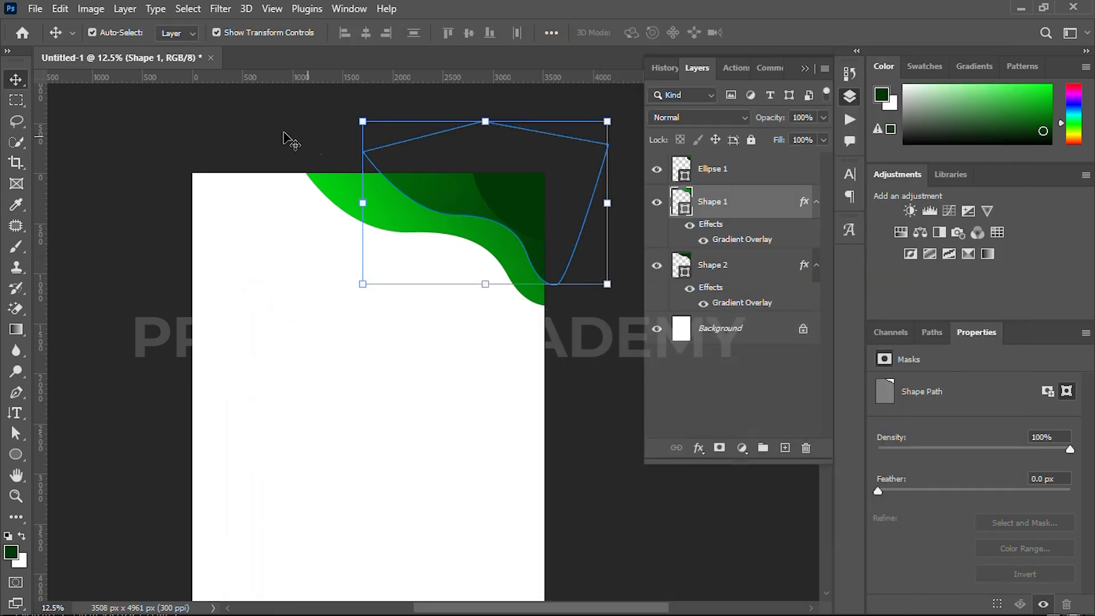
Shift the two gradient wave shapes slightly down and to the left, leaving nothing selected
click(455, 286)
drag(353, 299, 416, 181)
click(212, 130)
click(459, 204)
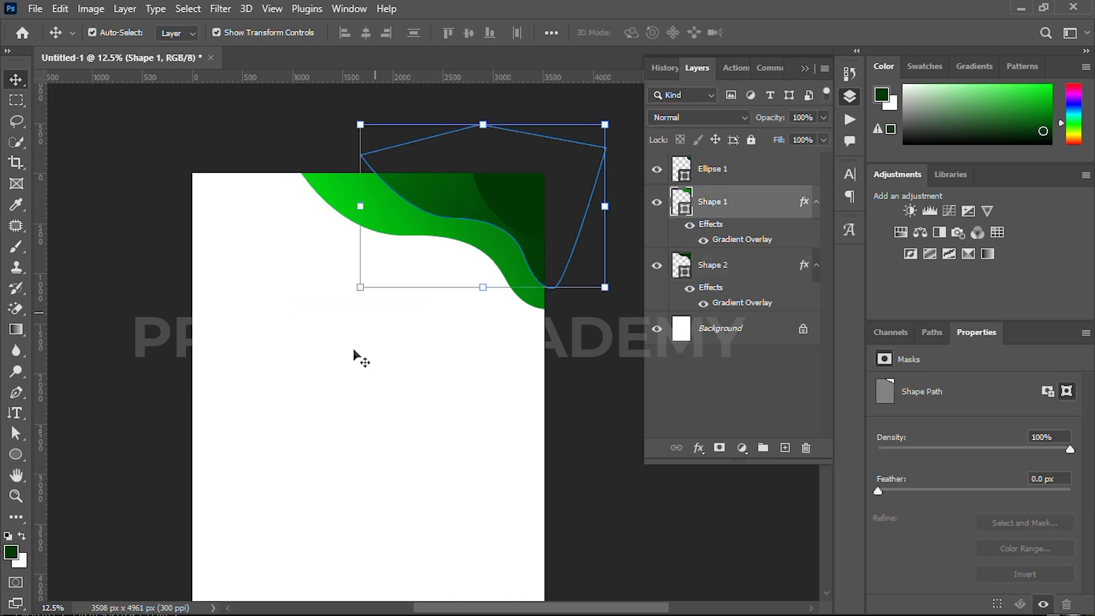
click(354, 351)
Draw a dark green circle about 1680 px wide below the waves and place it near the page's left edge
scroll(354, 379, down, 3)
drag(404, 396, 389, 297)
key(u)
drag(257, 209, 383, 482)
scroll(346, 338, up, 3)
key(v)
drag(317, 276, 286, 286)
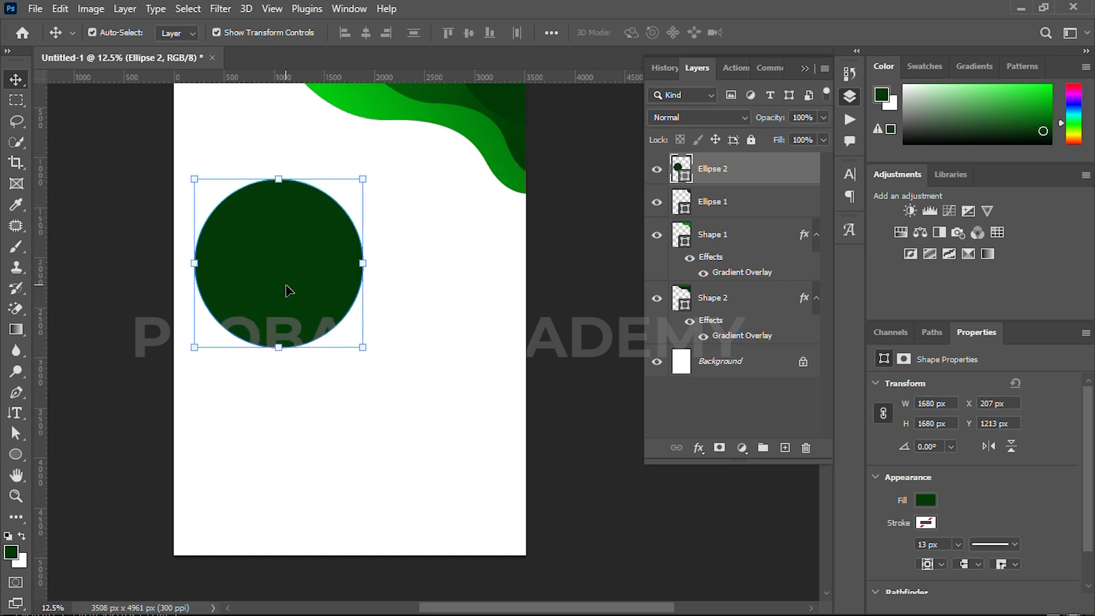
Give the large dark green circle a white ffffff stroke 115 px wide
key(u)
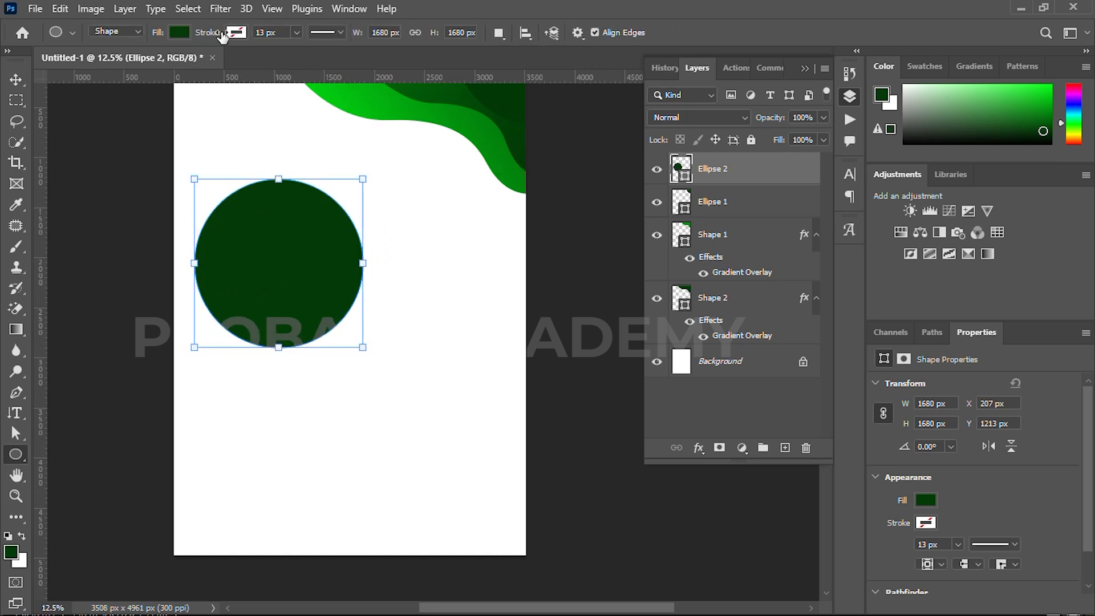
click(235, 32)
click(330, 62)
click(489, 265)
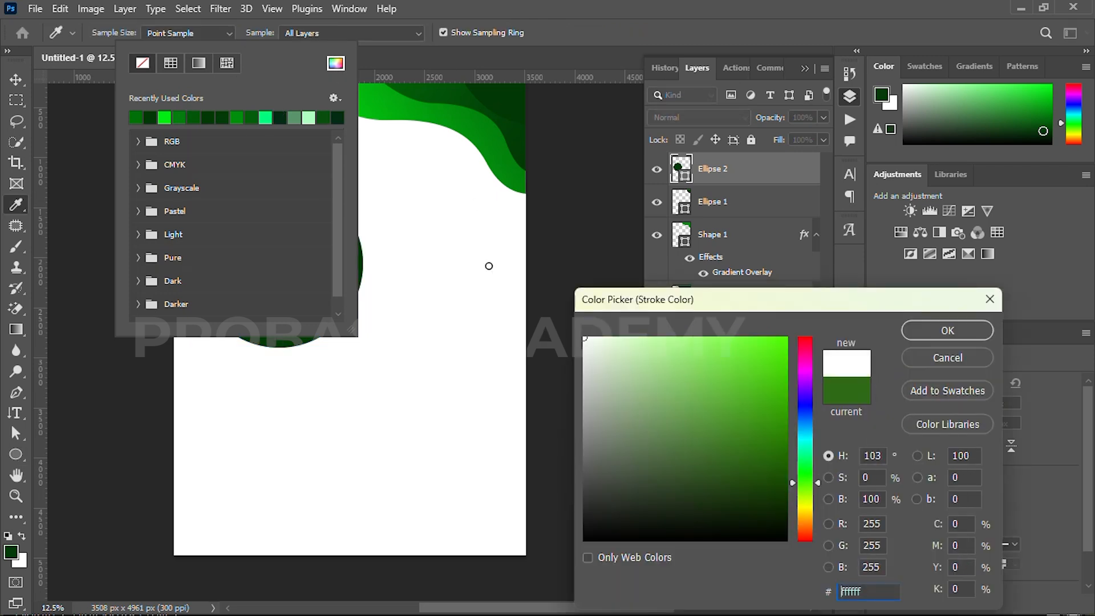
click(940, 336)
drag(206, 38, 285, 46)
key(v)
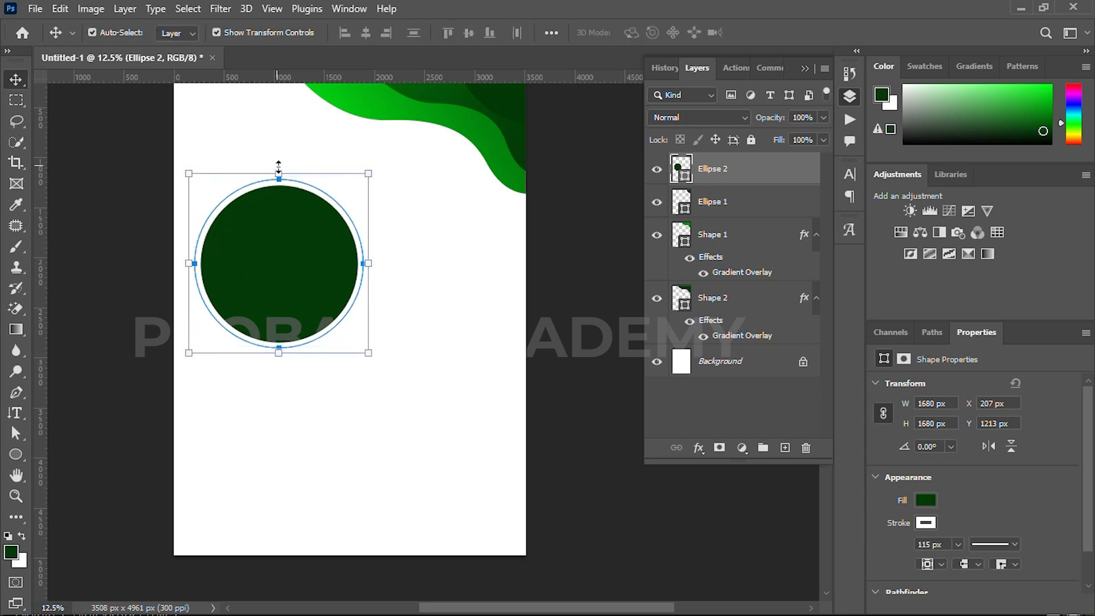
Enlarge the circle proportionally to about 2016 px wide, reposition it near the page's left edge, and apply the transform
drag(278, 166, 280, 138)
drag(283, 211, 288, 225)
click(794, 32)
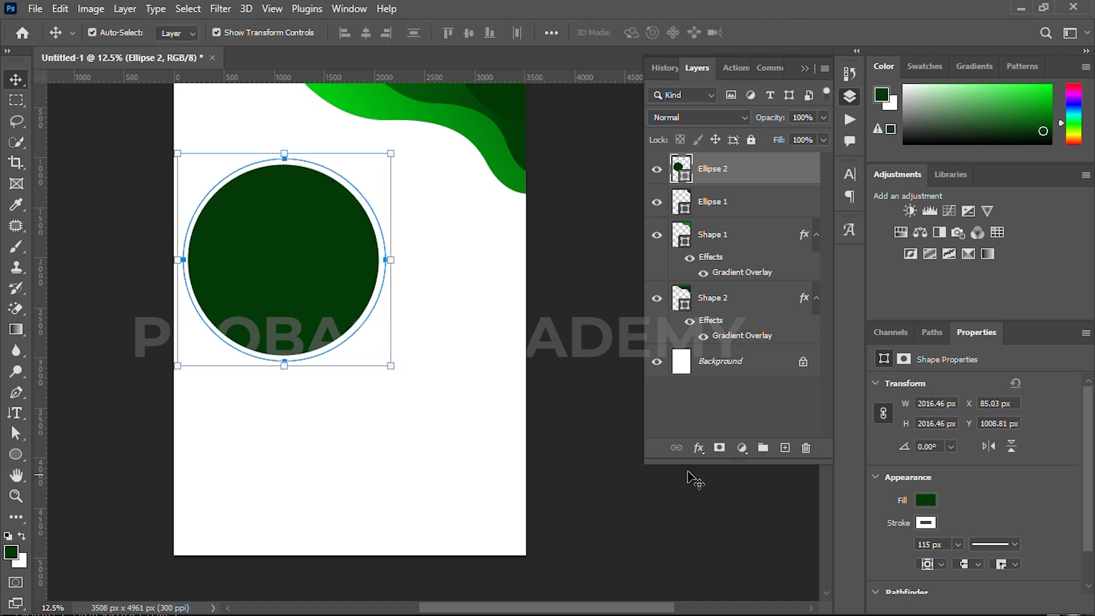
Add a black drop shadow to the circle with 22% opacity, 20% spread and 49 px size
click(698, 448)
click(742, 596)
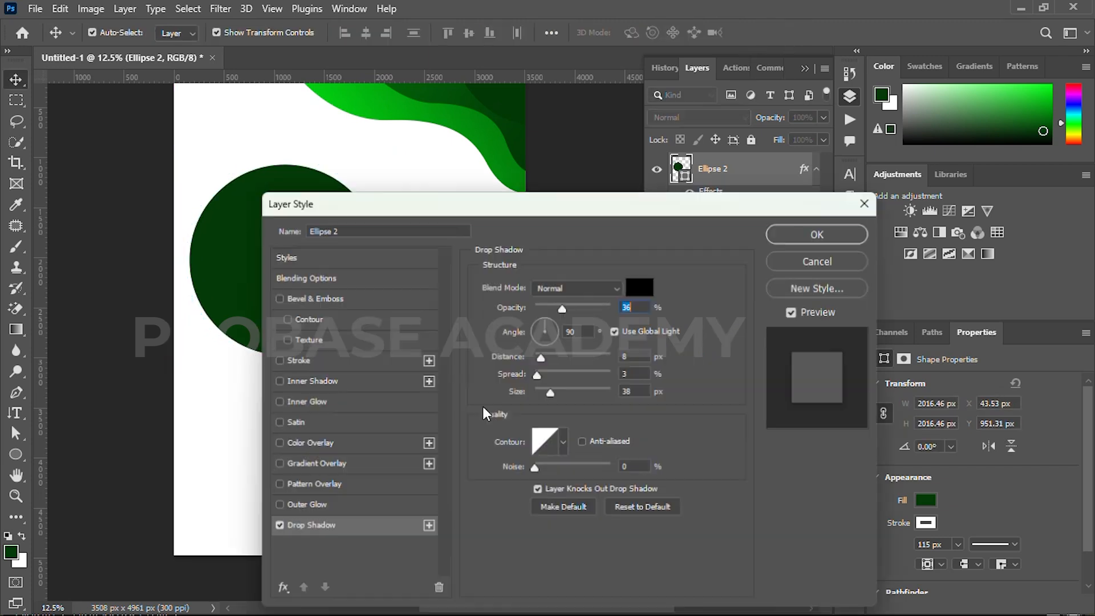
drag(451, 212, 595, 206)
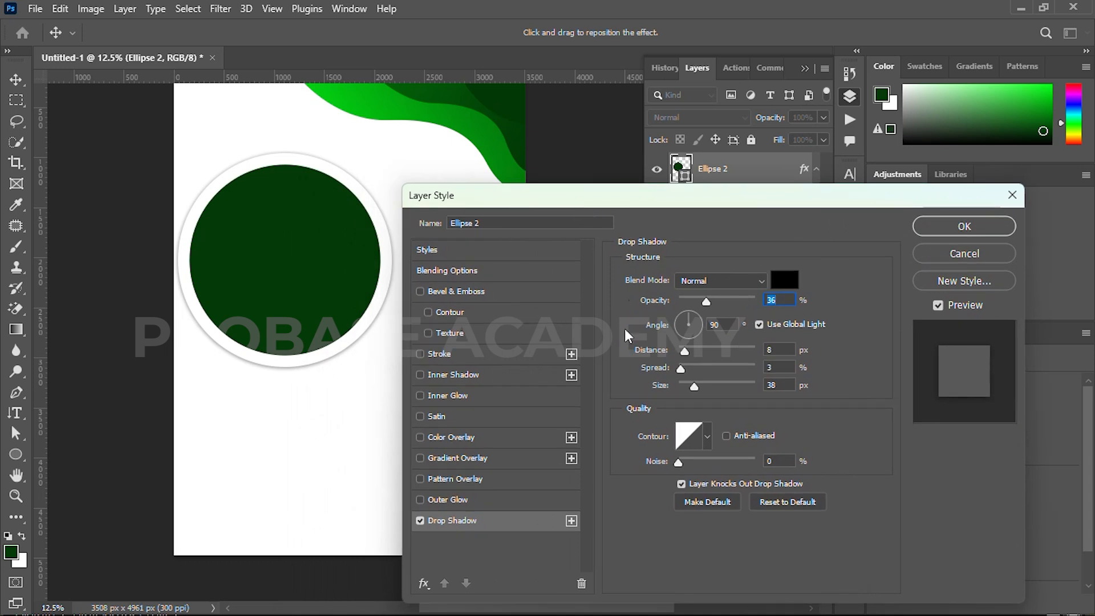
drag(694, 385, 698, 386)
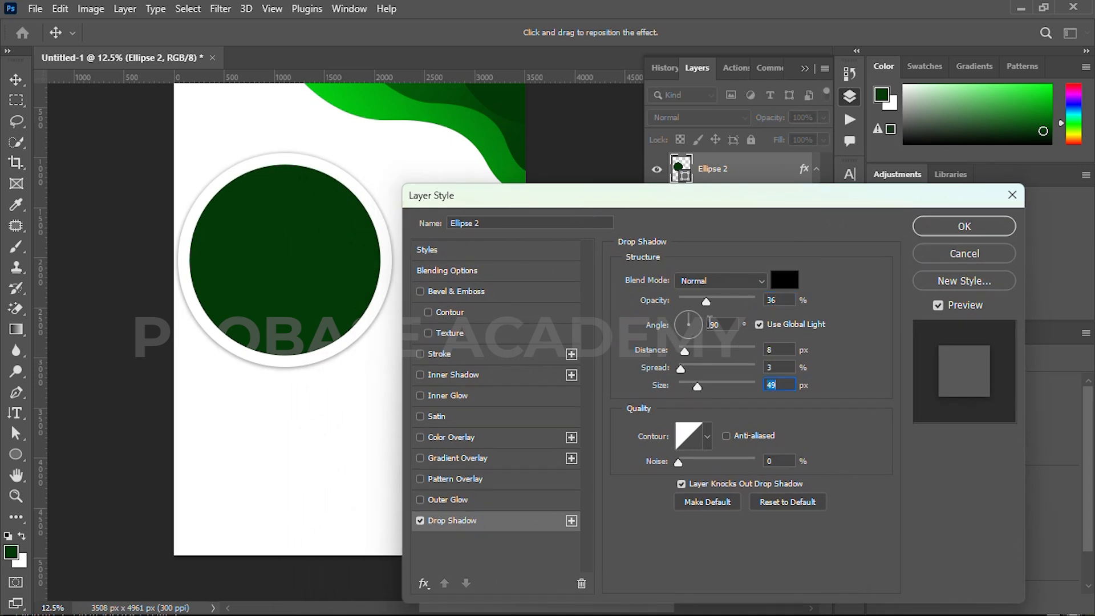
click(707, 302)
drag(681, 368, 695, 367)
drag(703, 303, 695, 303)
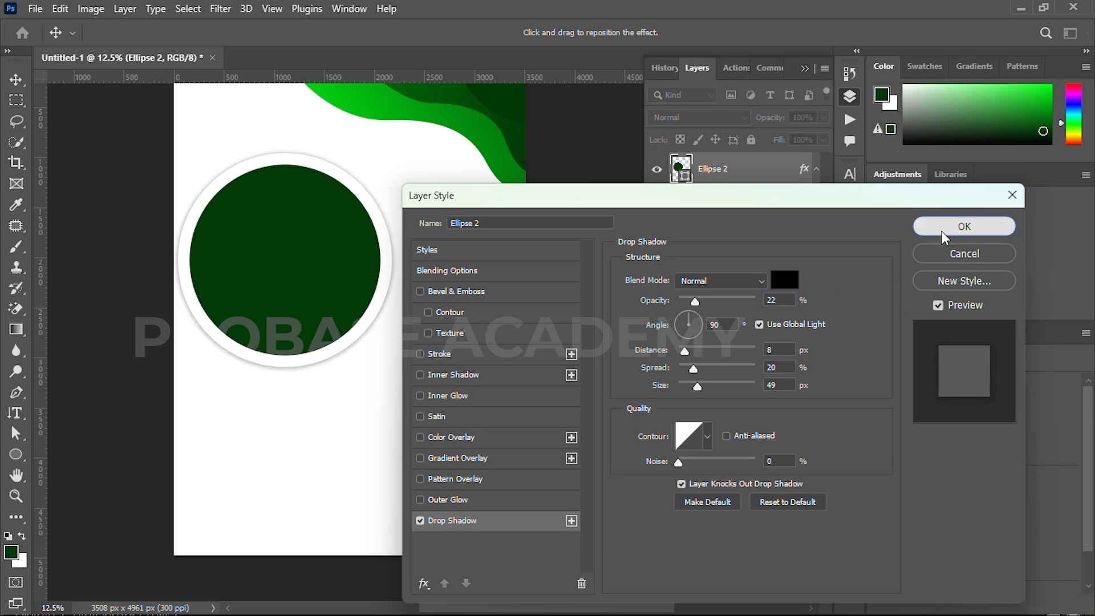
click(941, 228)
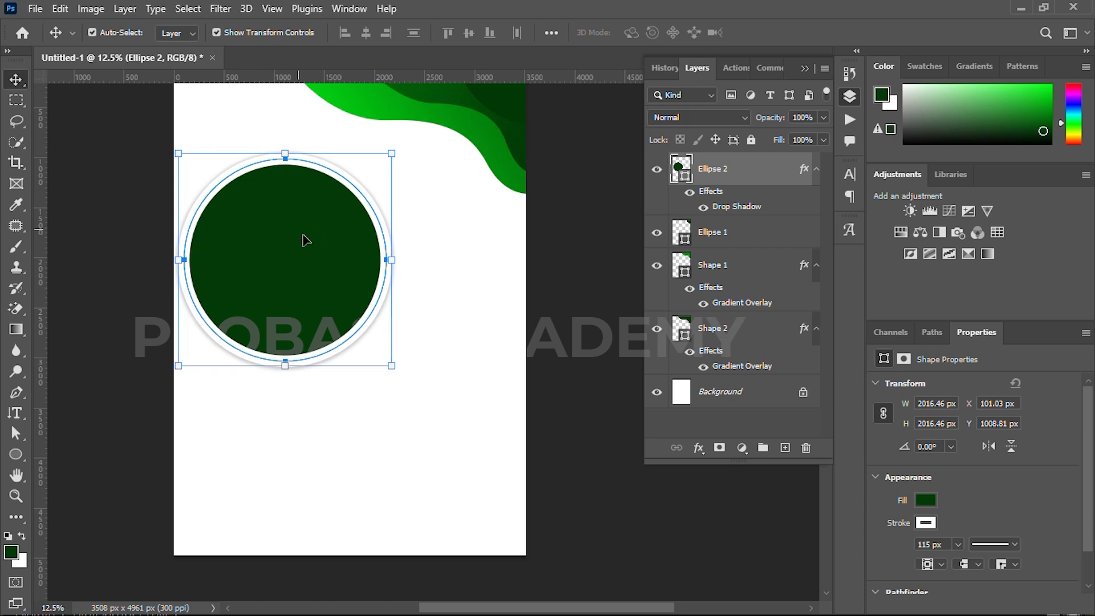
Reduce the circle's white stroke to 70 px and leave nothing selected
key(u)
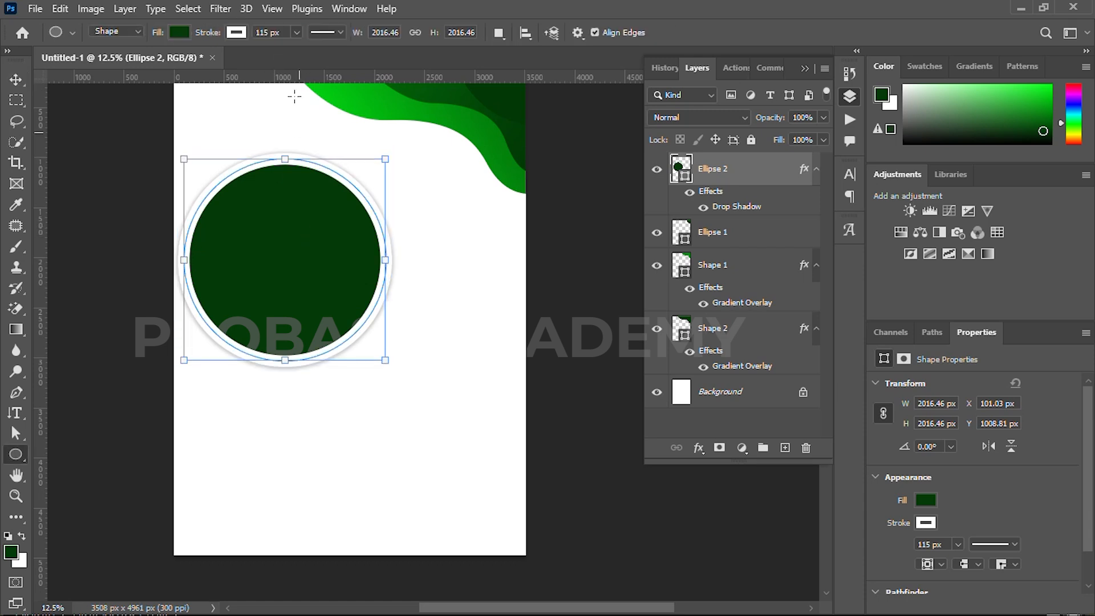
drag(214, 36, 177, 38)
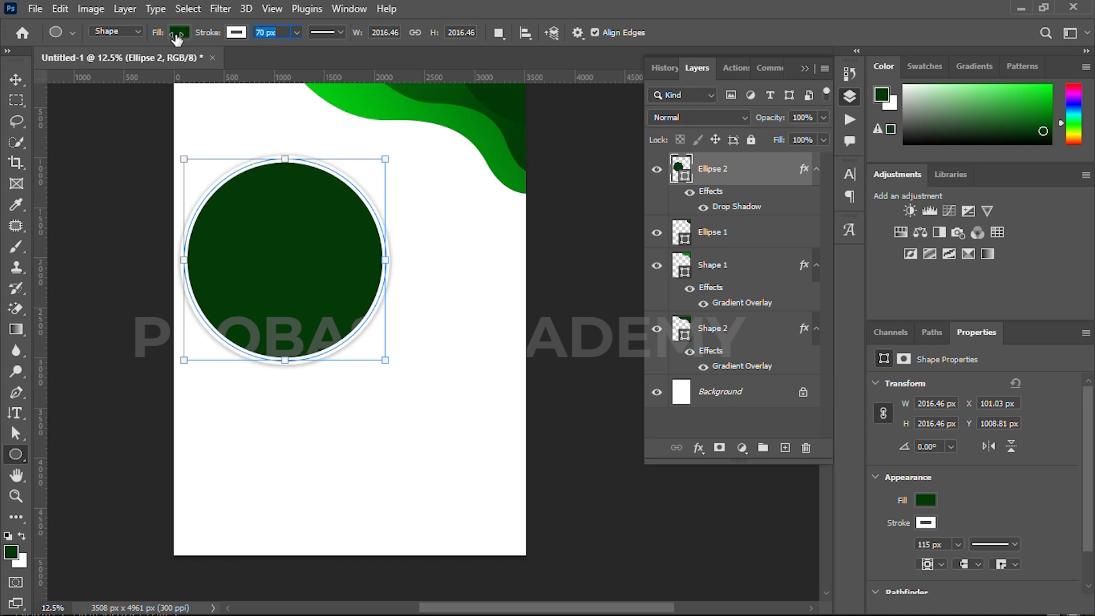
click(15, 80)
click(98, 107)
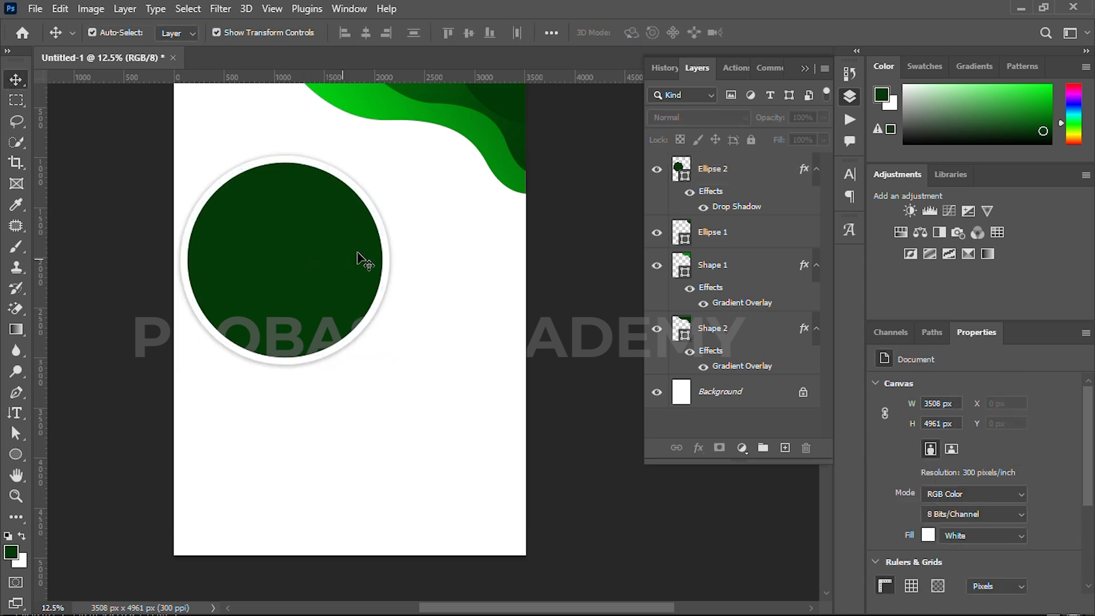
drag(377, 300, 389, 292)
click(332, 267)
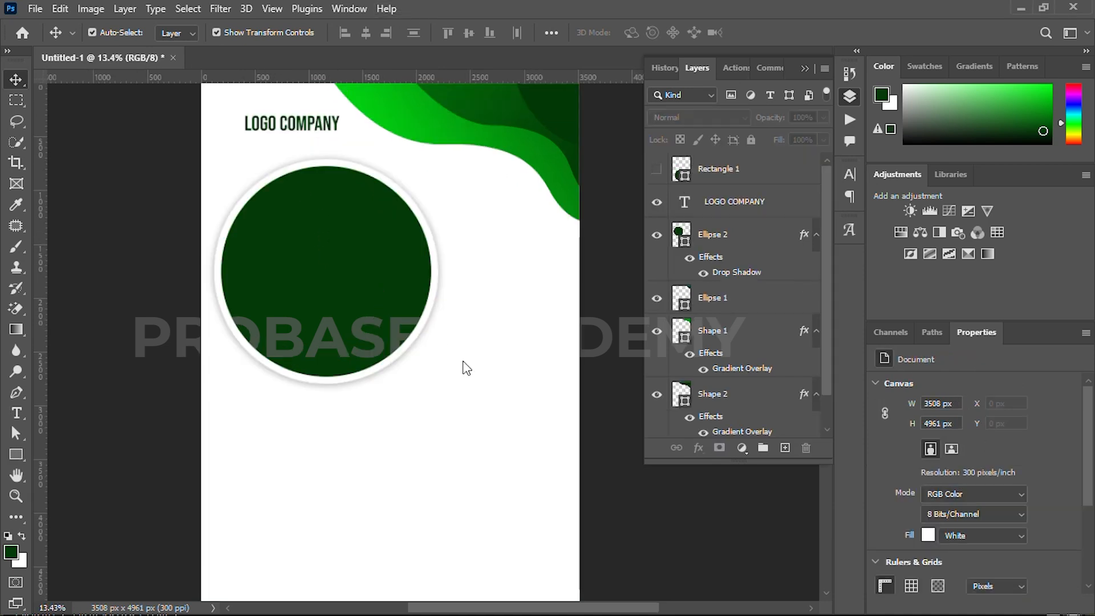
scroll(464, 367, down, 2)
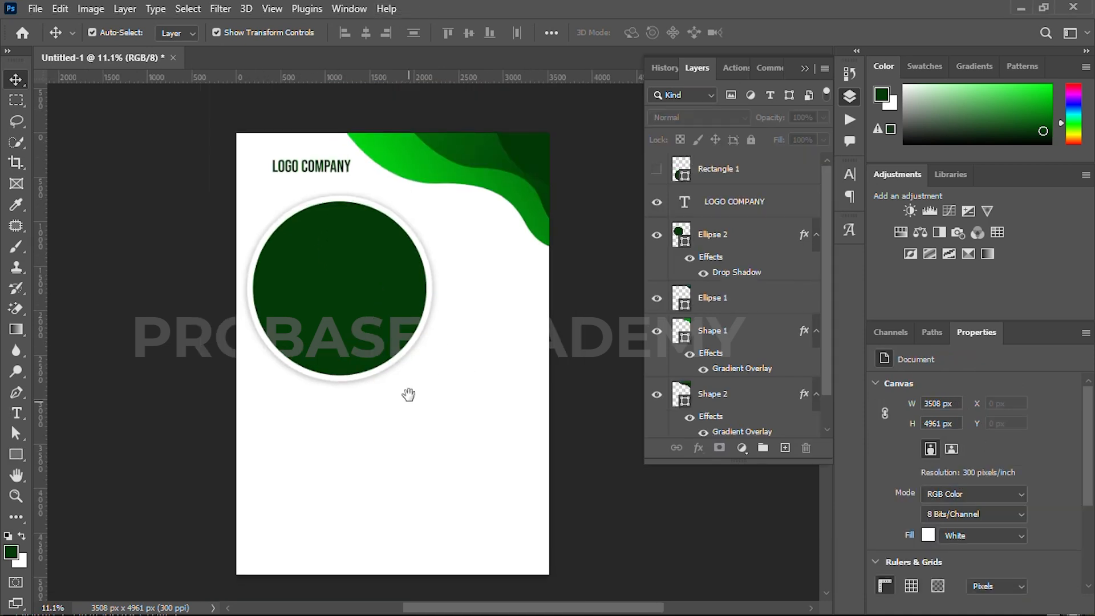
Draw a closed dark green wave with the Pen tool across the page's lower part, about 5624 px wide and 2307 px tall, extending past the page edges
drag(408, 395, 407, 362)
scroll(367, 397, up, 1)
key(p)
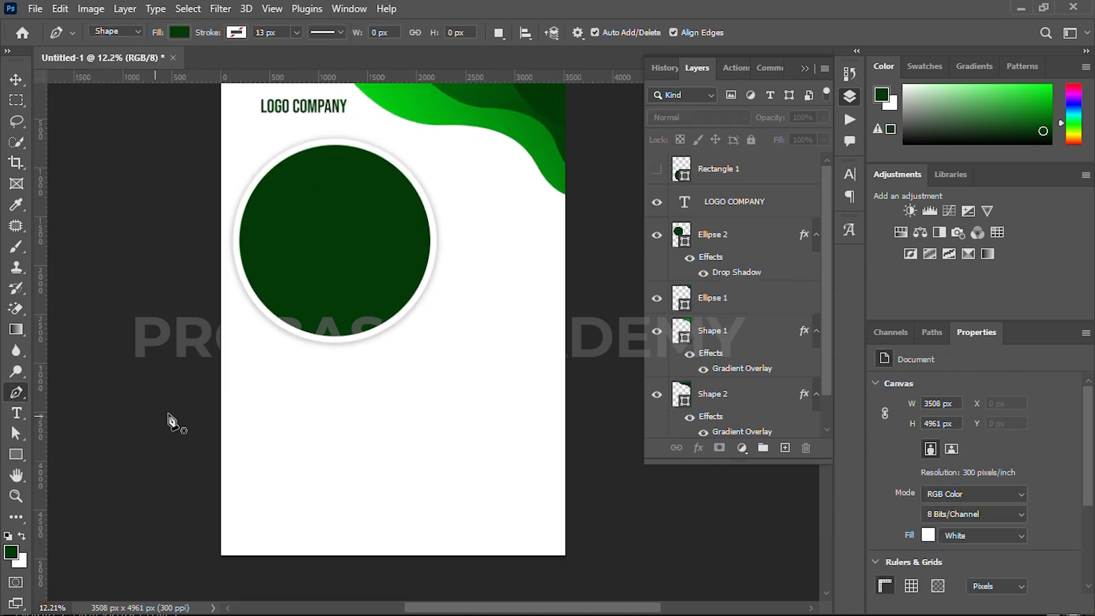
click(123, 457)
drag(387, 404, 537, 473)
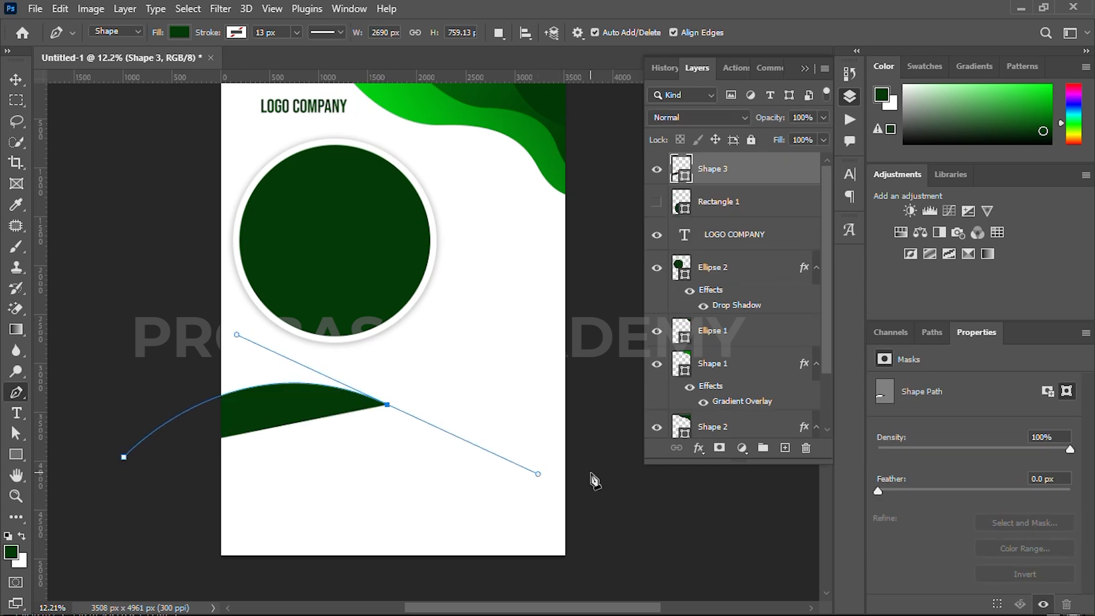
drag(619, 458, 506, 439)
drag(563, 419, 576, 412)
click(576, 593)
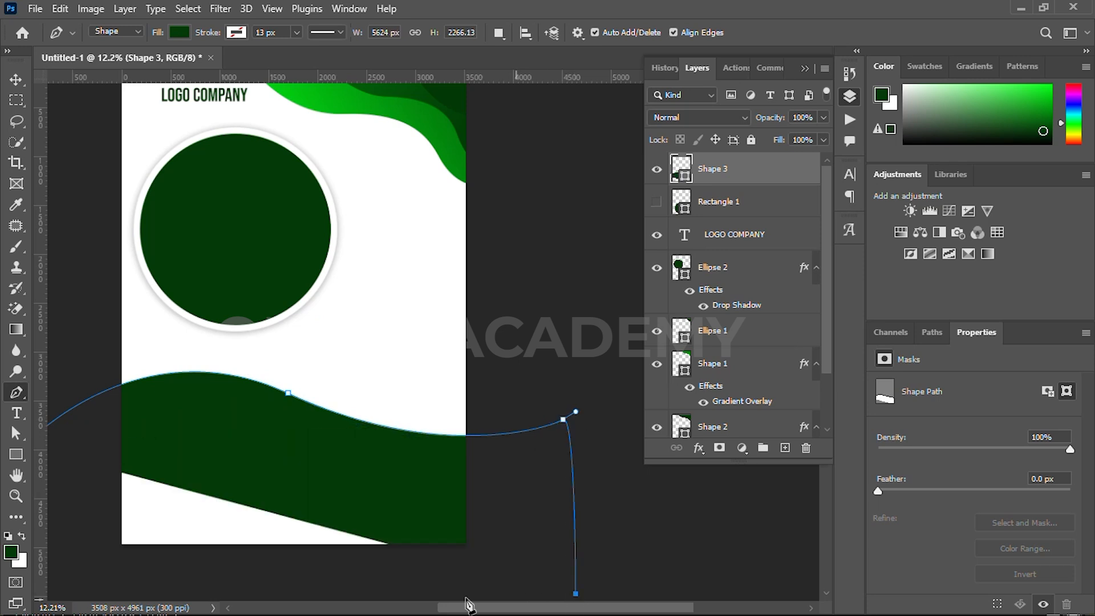
click(83, 597)
drag(110, 582, 240, 566)
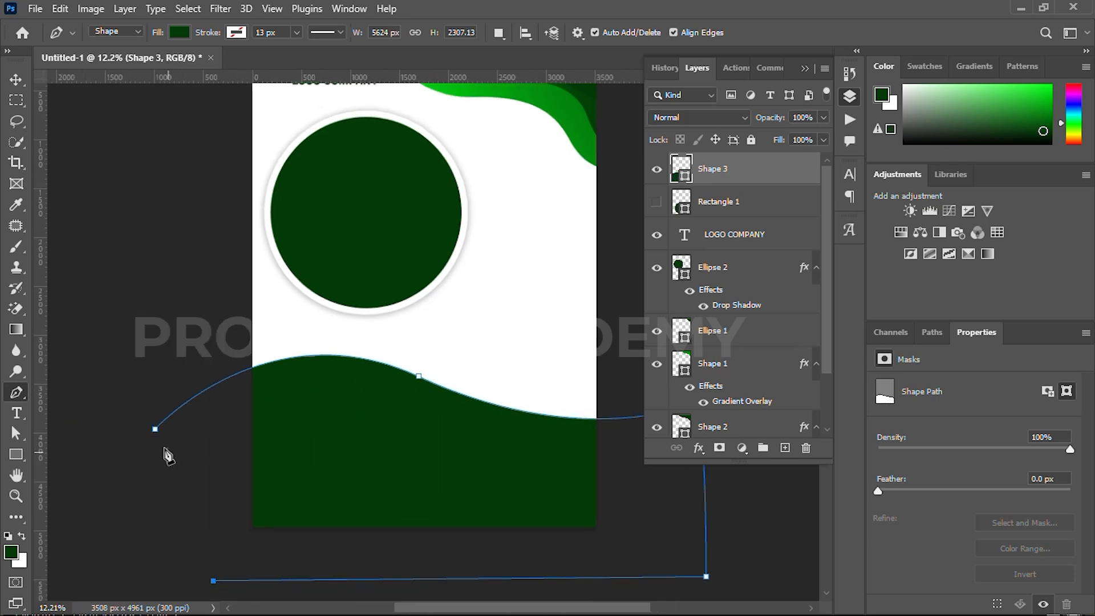
click(154, 429)
Add a gradient overlay to the bottom wave with its dark stop set to 027e0c at location 26
click(16, 80)
drag(411, 190, 359, 277)
click(700, 451)
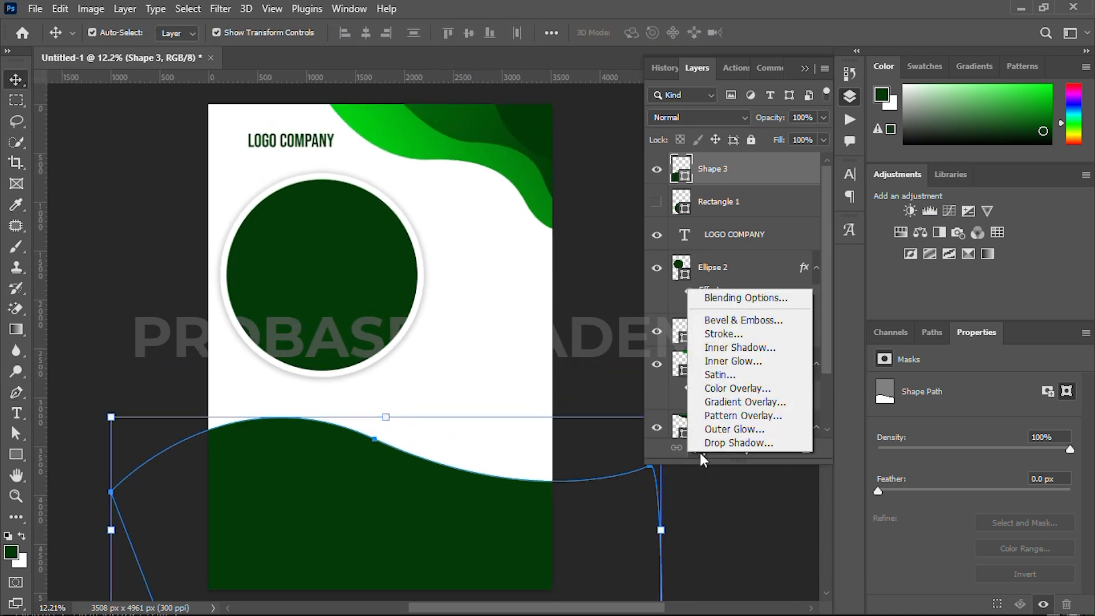
click(715, 401)
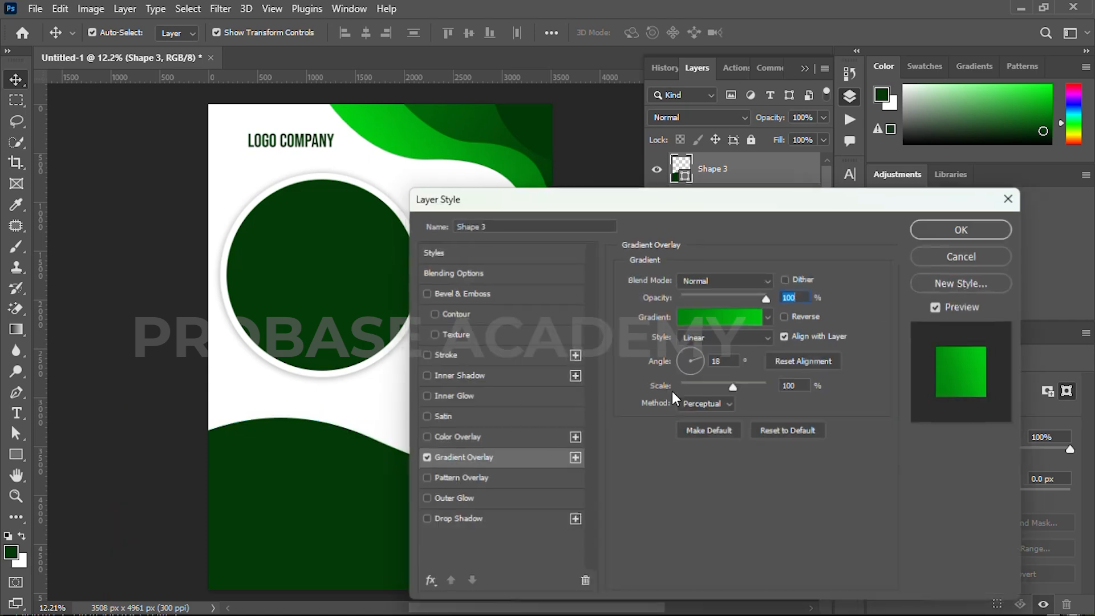
drag(643, 204, 765, 195)
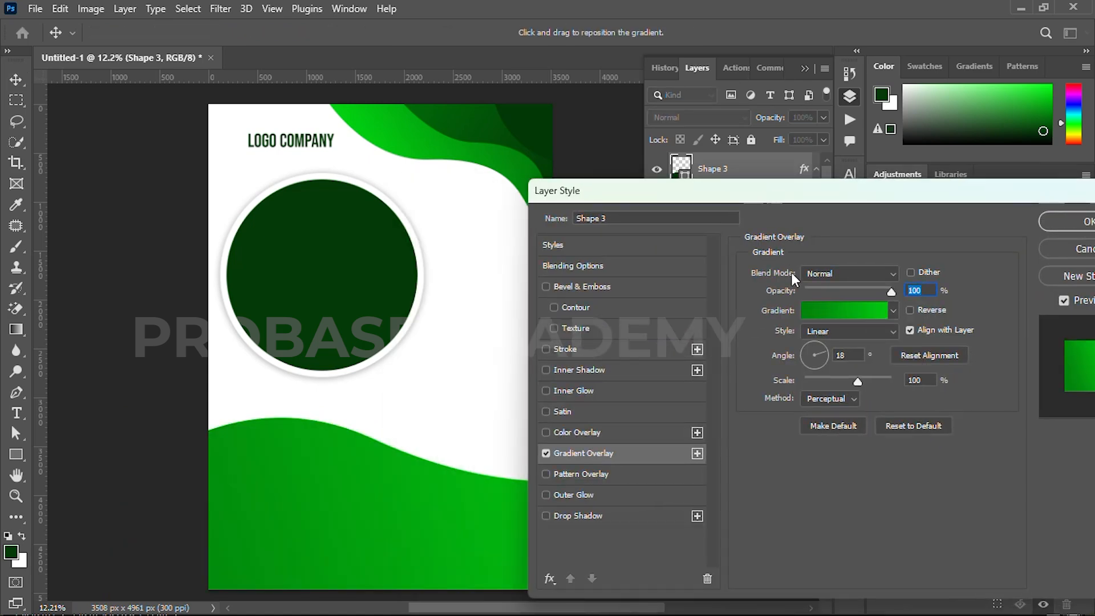
click(816, 314)
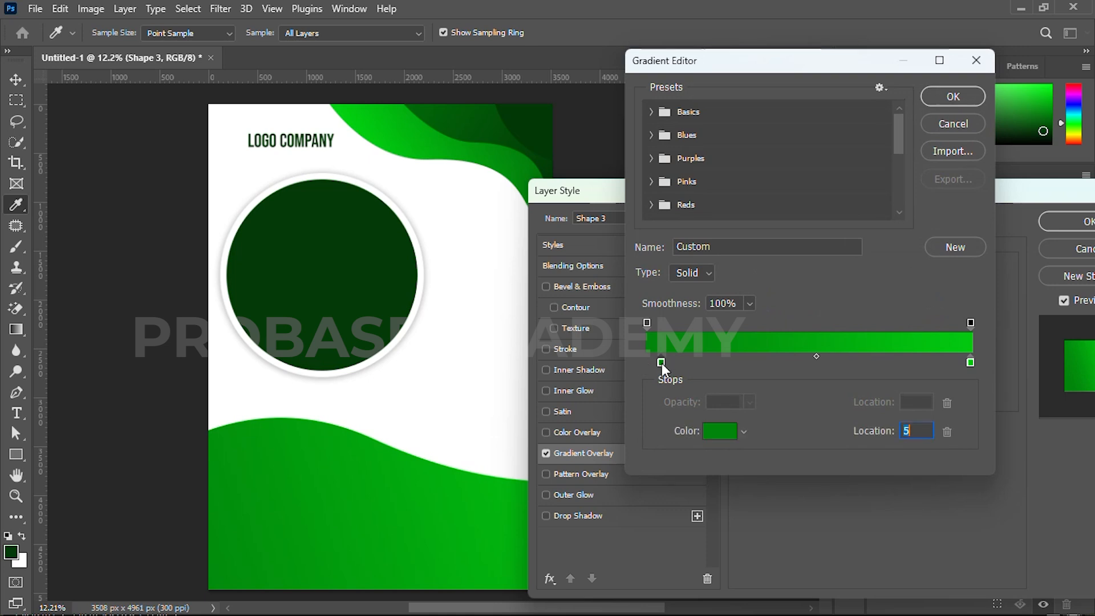
double_click(661, 363)
drag(785, 428, 783, 440)
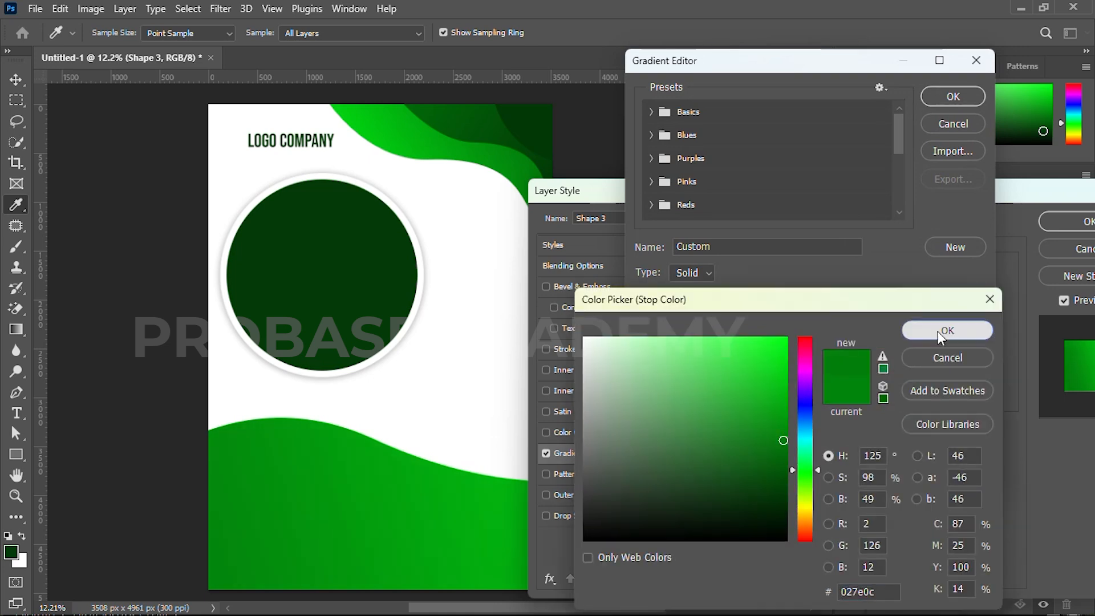
click(938, 331)
drag(661, 363, 732, 363)
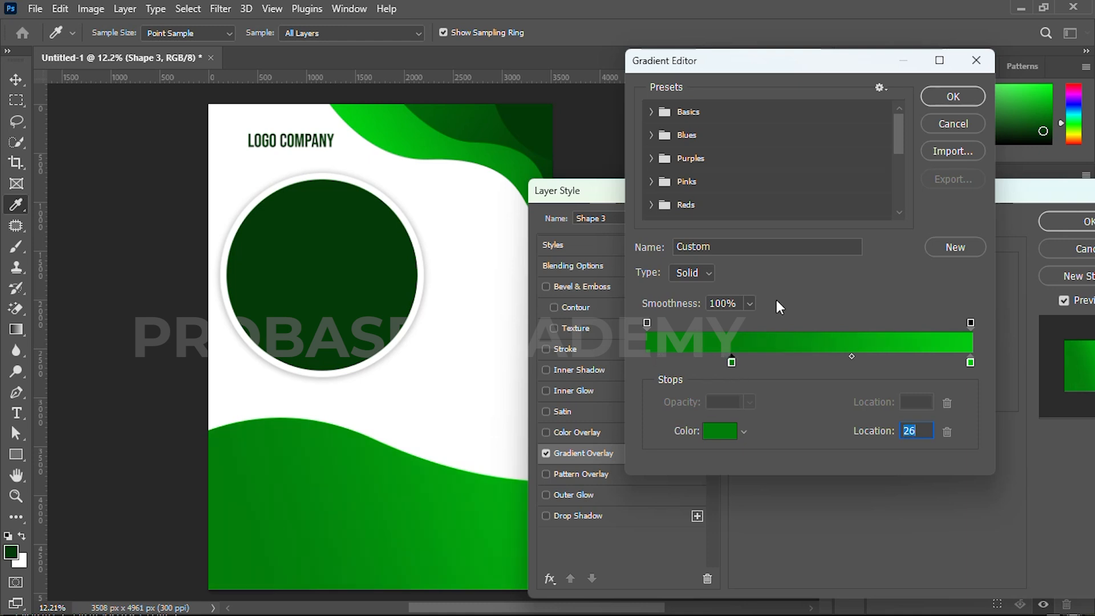
click(940, 95)
Rotate the bottom wave's gradient so the lighter green is on the left, apply the layer style, and deselect the wave
drag(861, 188, 935, 145)
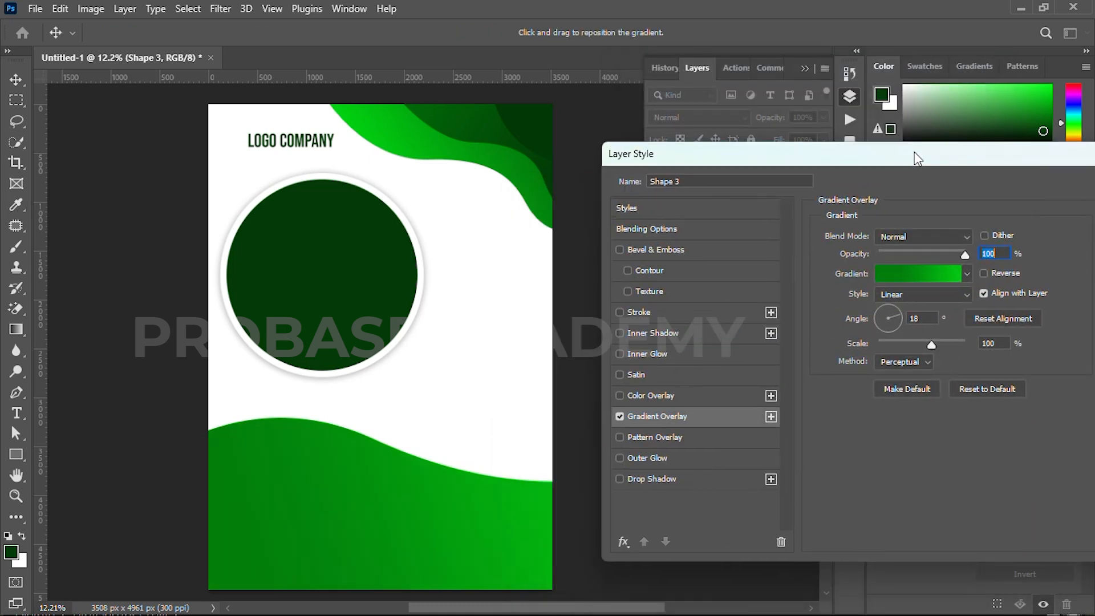
click(885, 310)
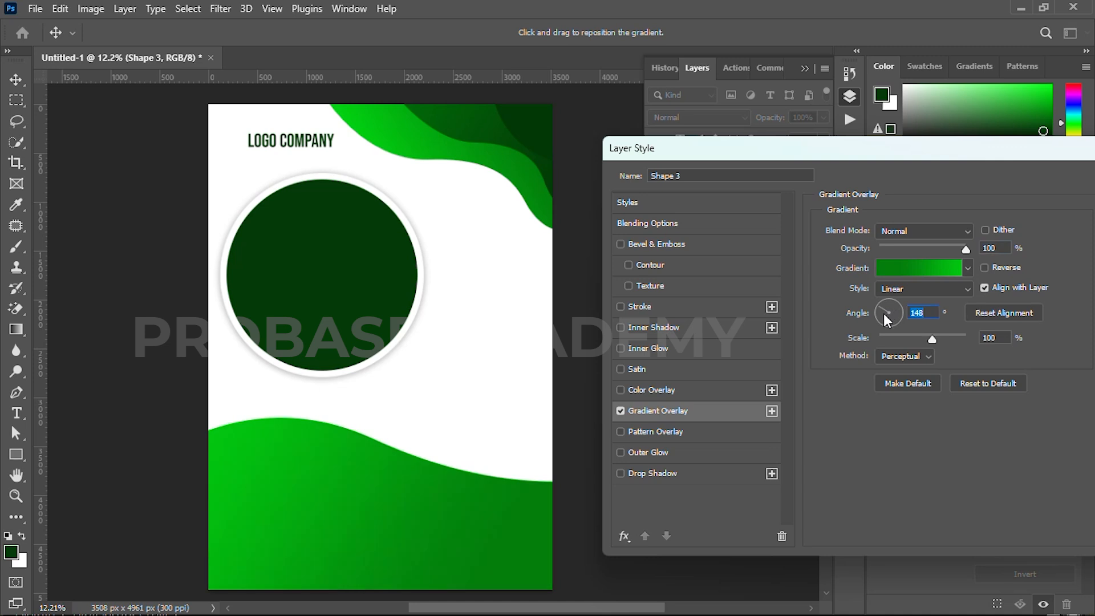
mouse_move(884, 313)
mouse_down()
mouse_move(884, 324)
mouse_move(888, 302)
mouse_move(881, 317)
mouse_up()
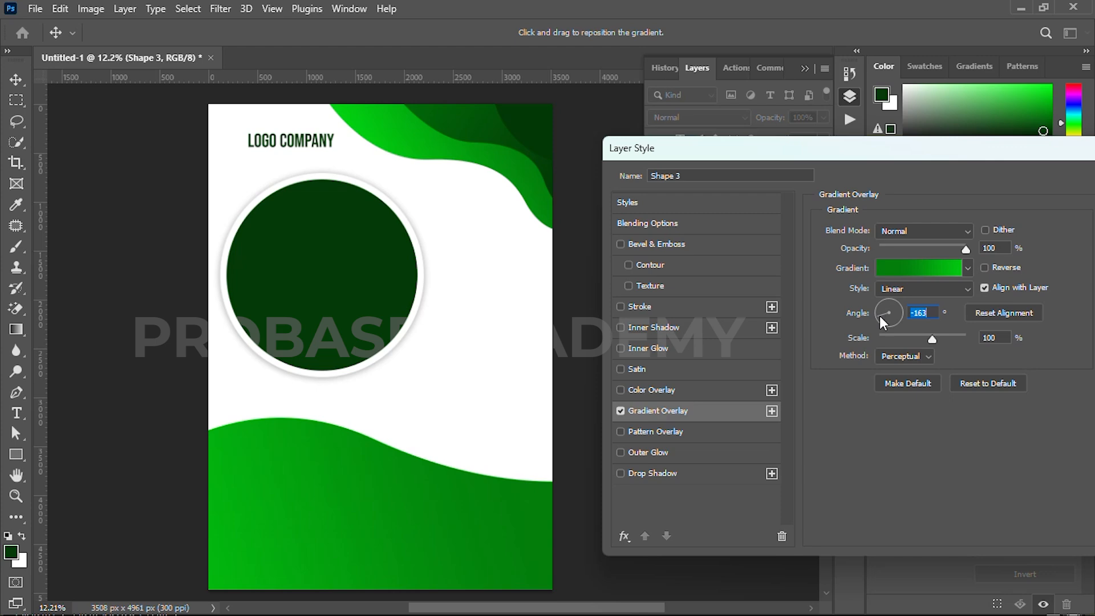
drag(878, 313, 881, 301)
drag(903, 150, 742, 140)
click(982, 167)
click(596, 335)
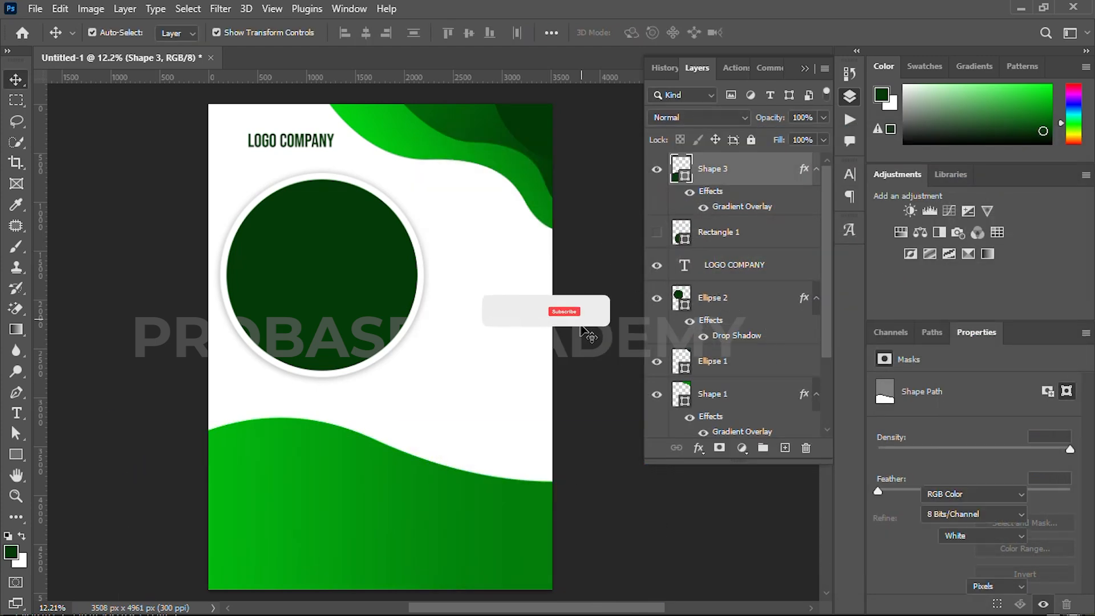
Duplicate the bottom wave slightly lower on the page and rotate the copy a few degrees clockwise
scroll(542, 379, down, 3)
drag(479, 438, 446, 469)
scroll(489, 440, down, 3)
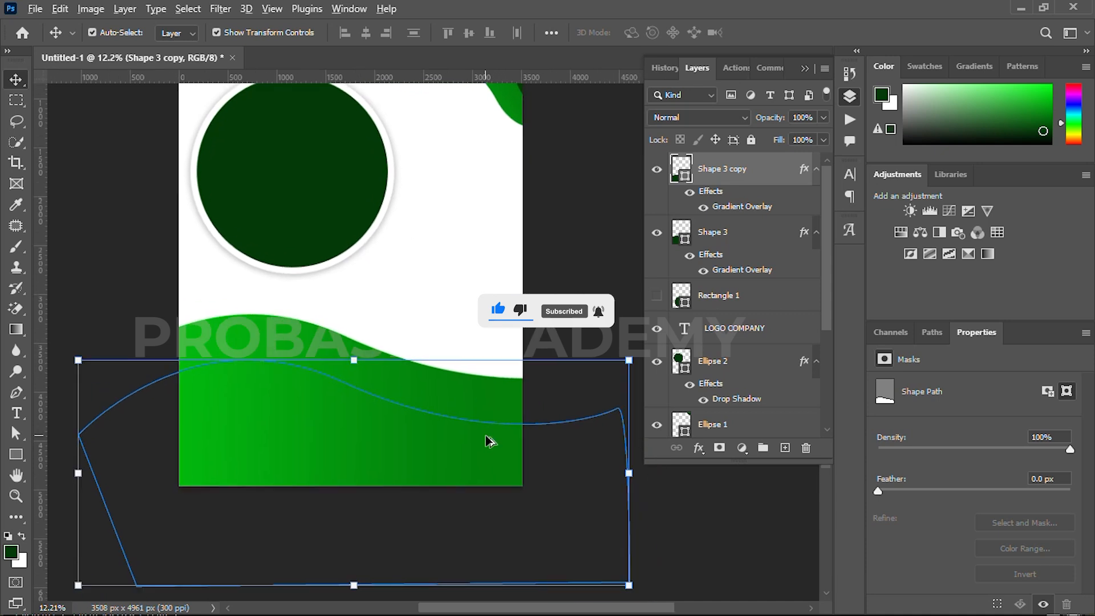
drag(611, 460, 613, 495)
click(794, 33)
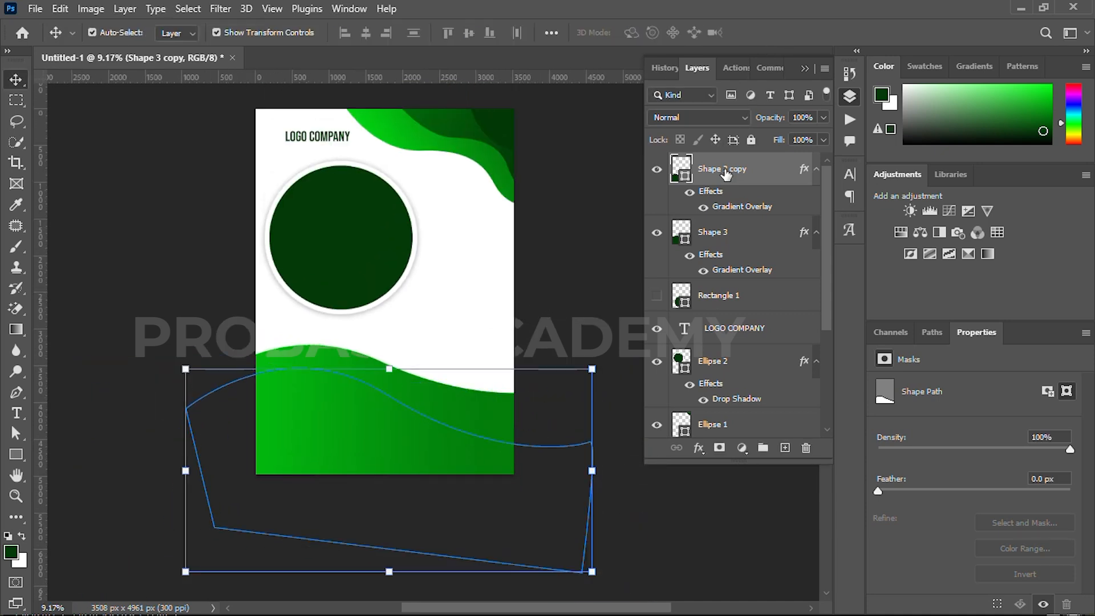
click(698, 449)
click(722, 404)
click(726, 257)
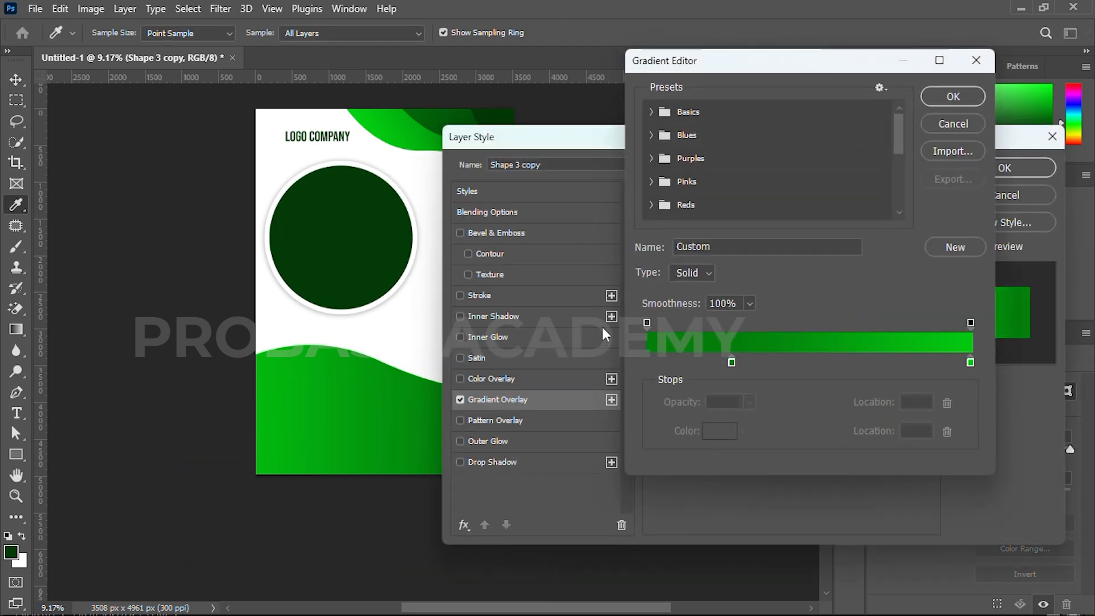
click(953, 96)
click(1021, 167)
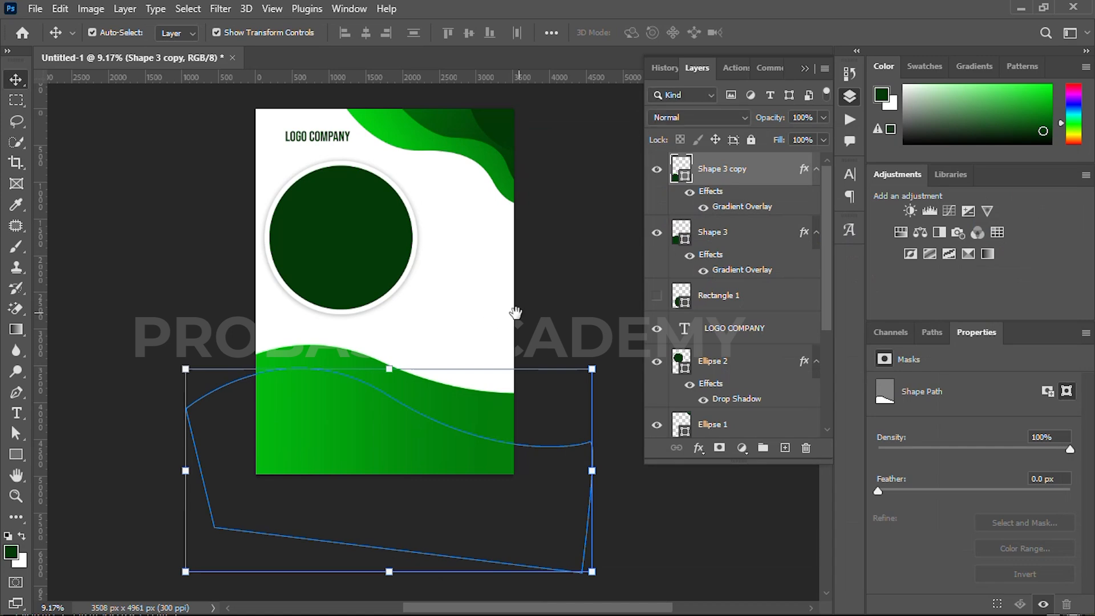
Set the dark stop of the second bottom wave's gradient overlay to 023e06, sampled from the dark green corner wave
drag(519, 312, 426, 325)
click(698, 449)
click(710, 565)
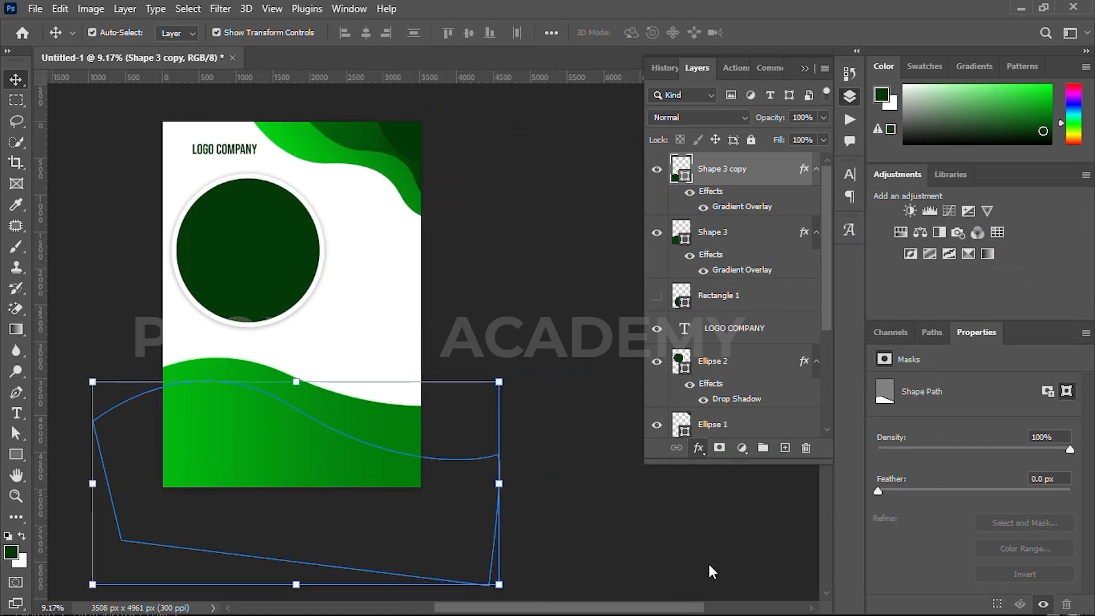
click(736, 254)
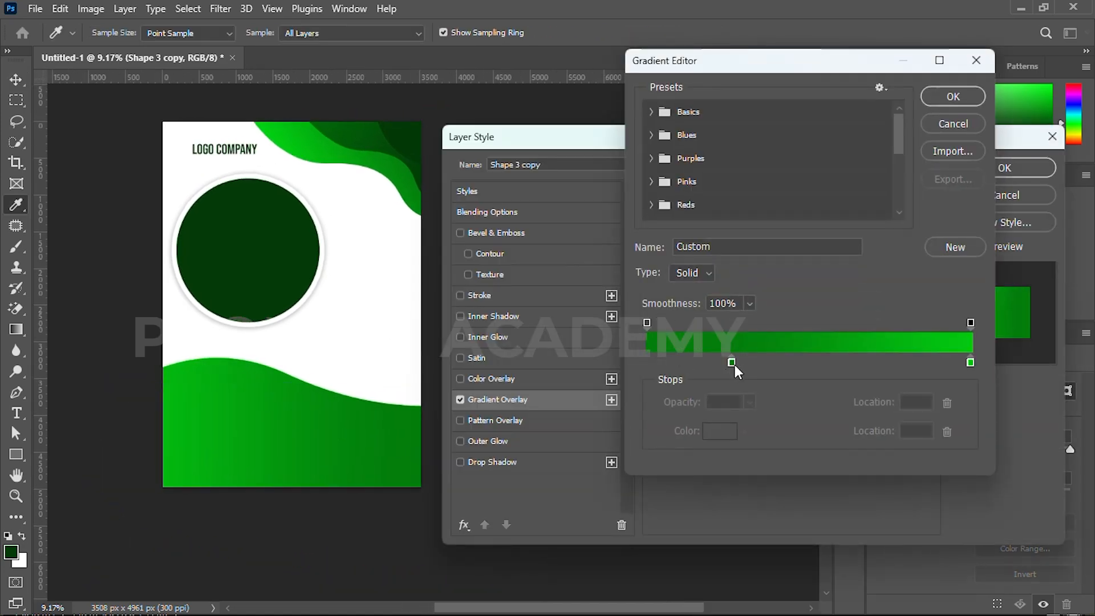
double_click(734, 364)
click(421, 177)
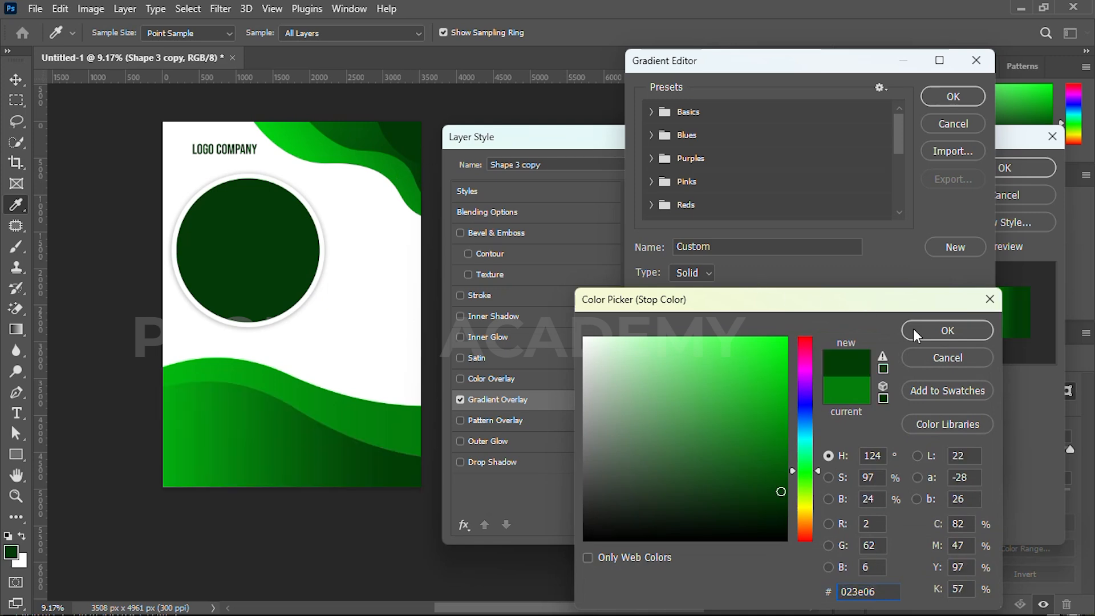
click(935, 330)
Set the light end stop of the second bottom wave's gradient to 01750a and accept the gradient
double_click(970, 363)
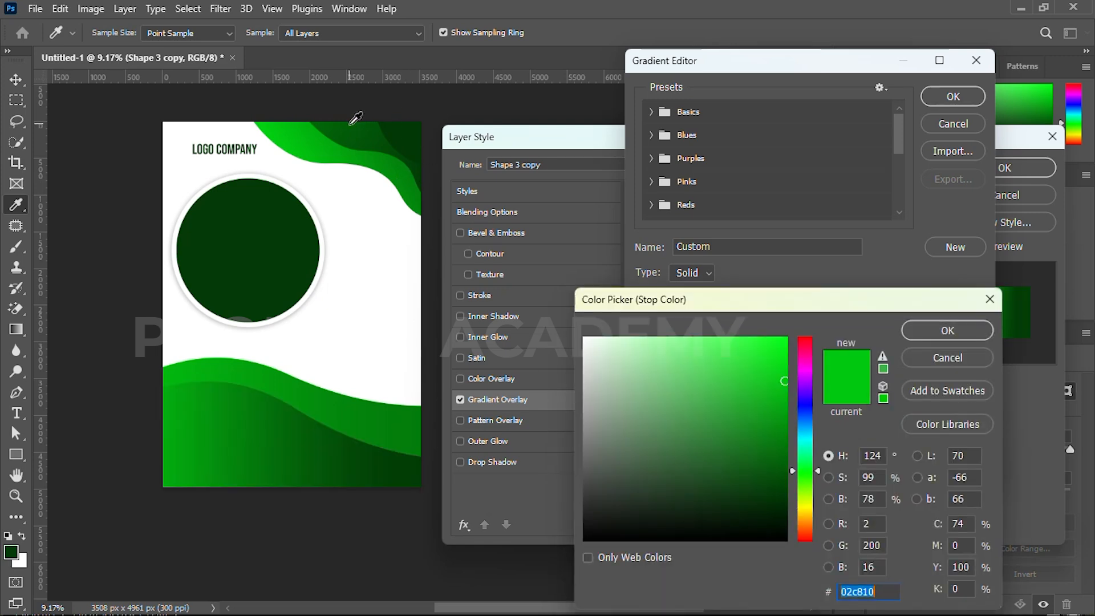
click(399, 127)
drag(788, 465, 786, 448)
click(947, 331)
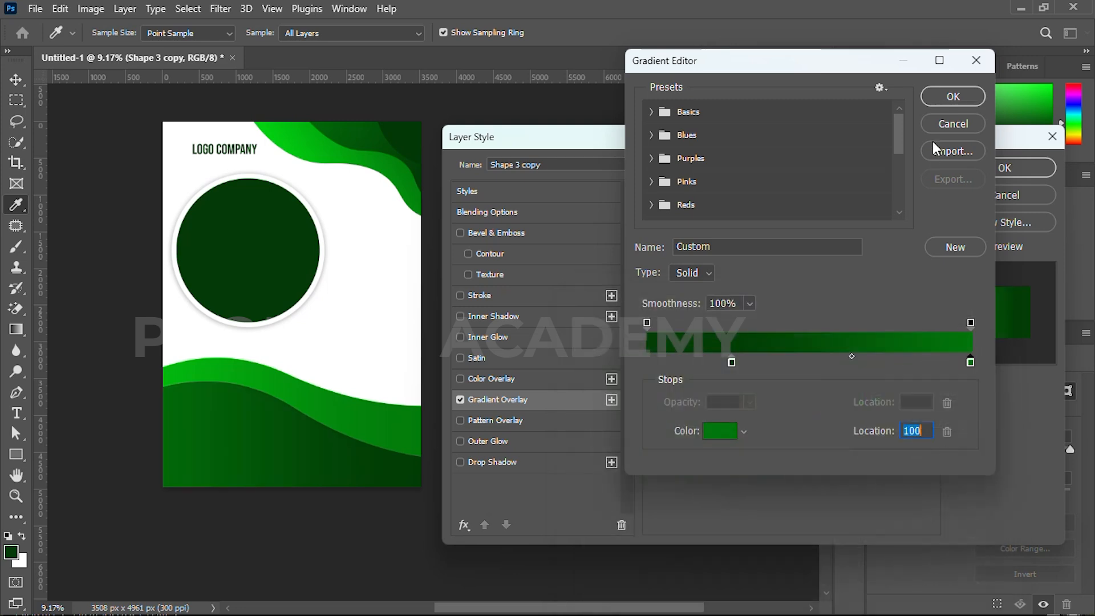
click(953, 96)
Set the second bottom wave's gradient angle to 98° and apply the layer style
click(734, 305)
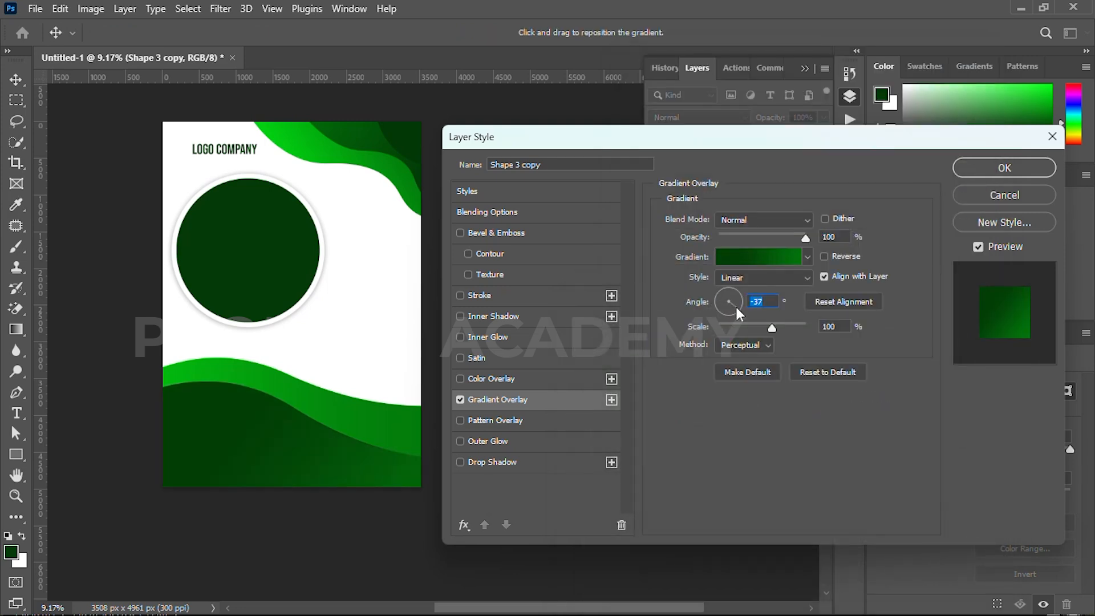
drag(735, 303, 730, 296)
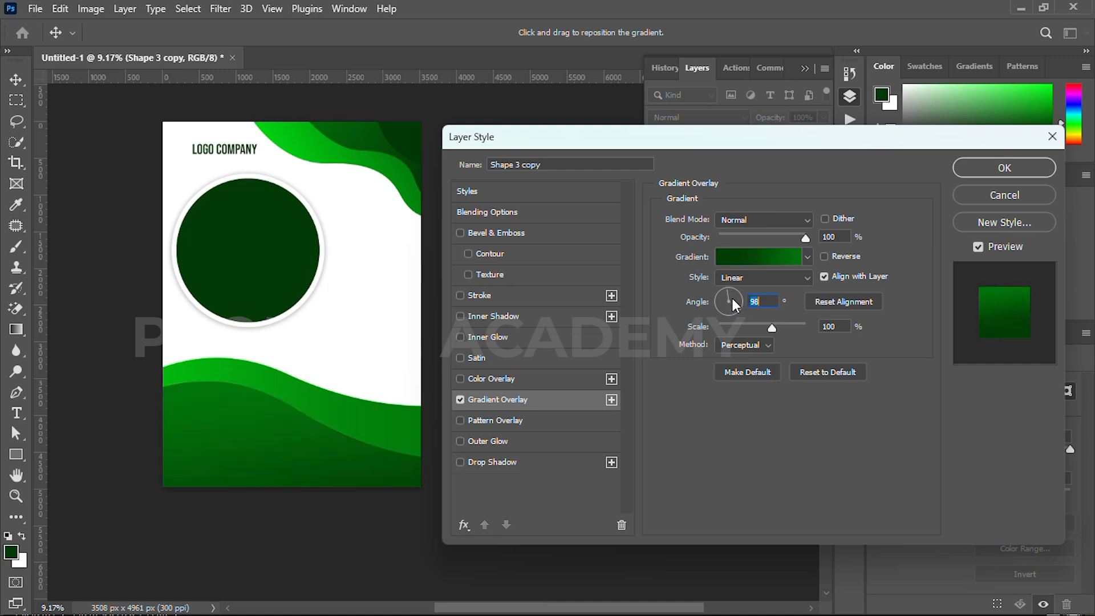
click(978, 167)
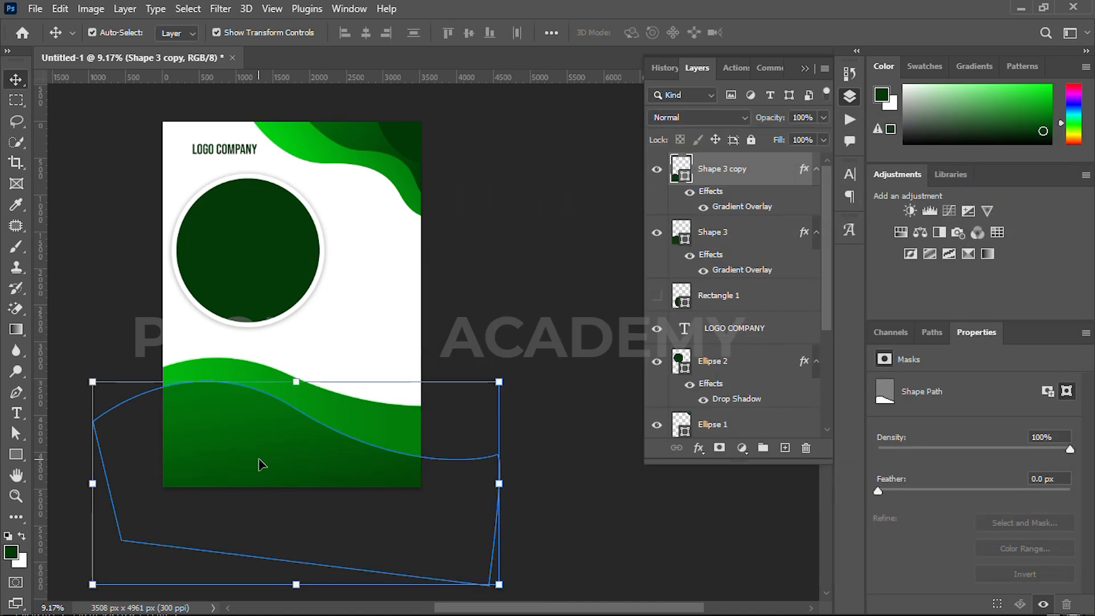
Duplicate the second bottom wave slightly lower on the page and rotate the copy about 10.6° clockwise
drag(258, 454, 254, 484)
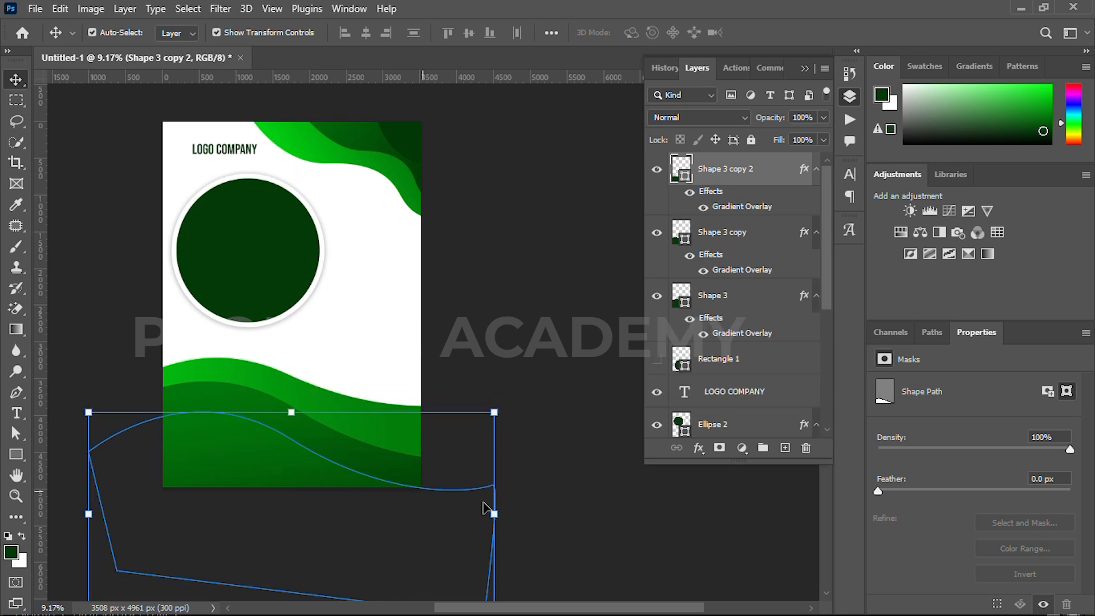
drag(508, 513, 512, 541)
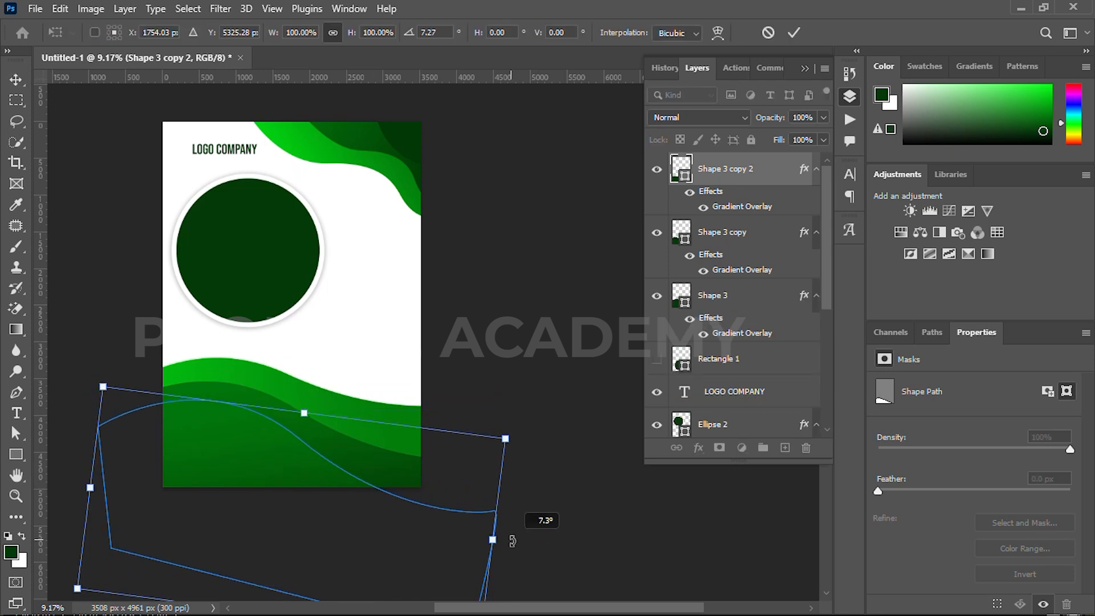
drag(287, 468, 282, 482)
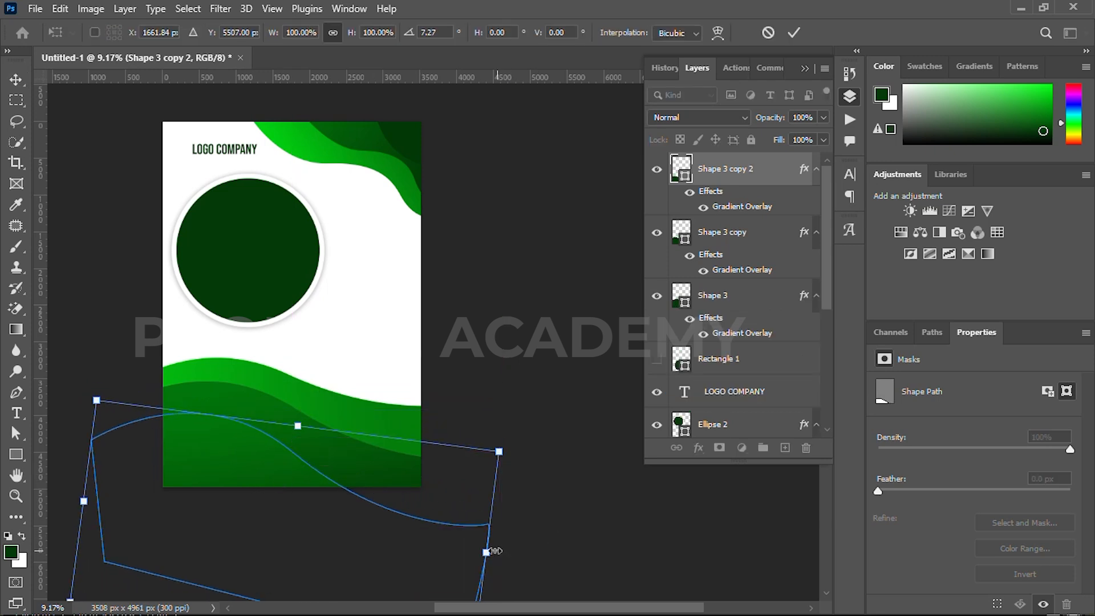
mouse_move(514, 553)
mouse_down()
mouse_move(514, 567)
mouse_move(519, 559)
mouse_up()
drag(276, 486, 288, 485)
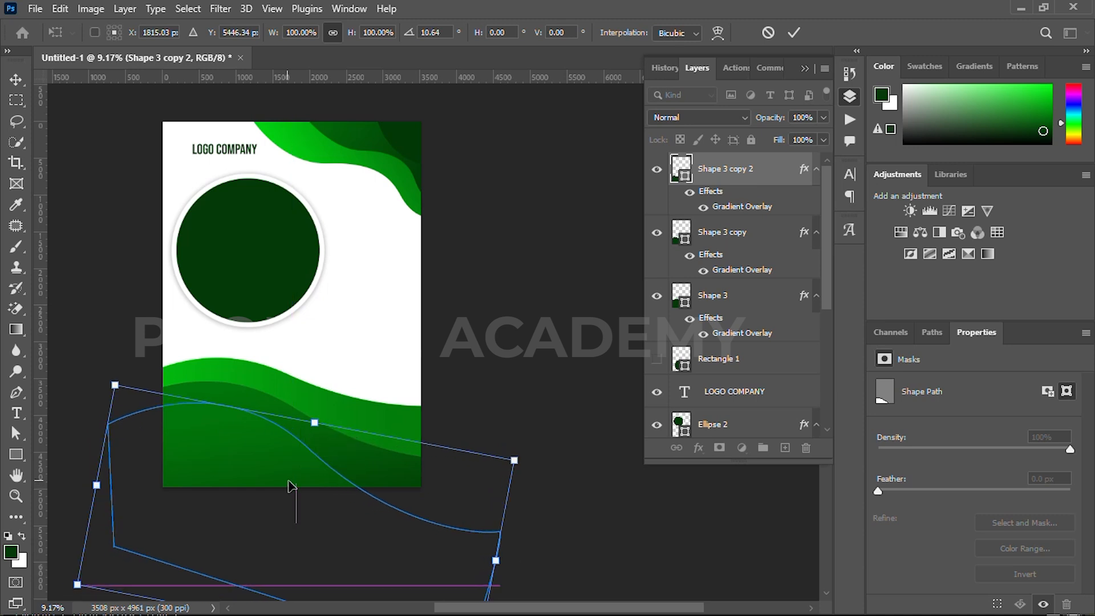
click(794, 32)
Set the first stop of the front bottom wave's gradient overlay to 023906, sampled from the dark corner wave
drag(450, 227, 443, 178)
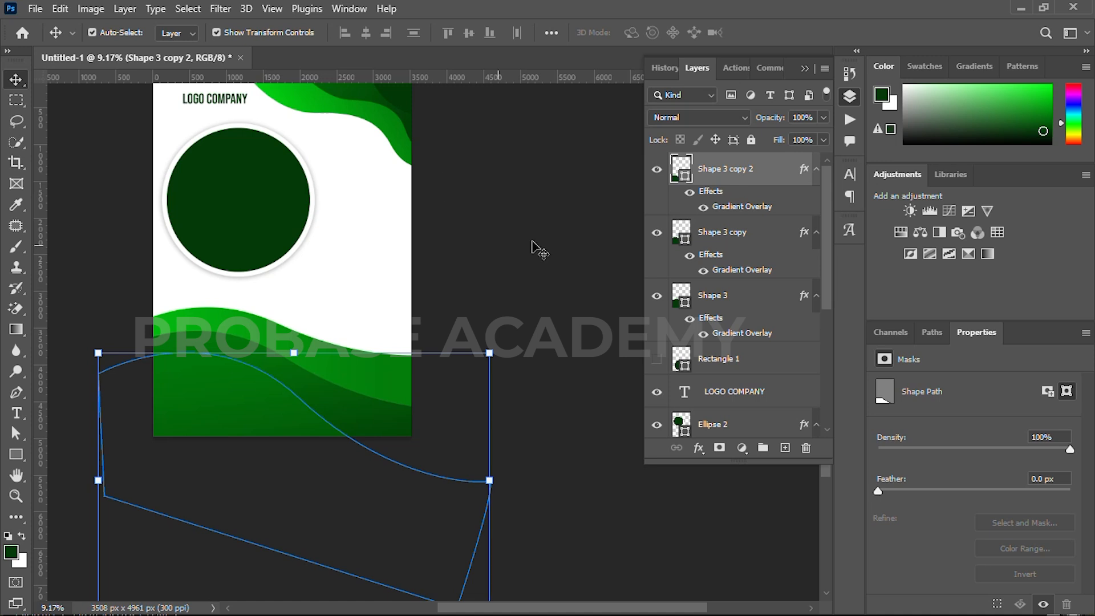
drag(500, 206, 500, 226)
click(698, 448)
click(722, 552)
click(749, 257)
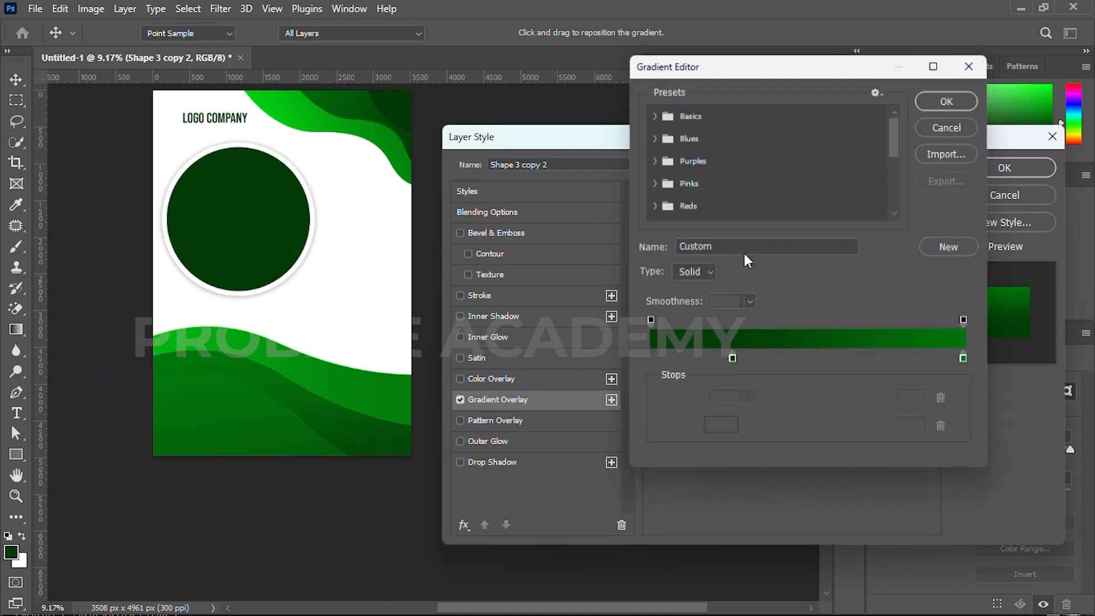
double_click(729, 363)
click(396, 101)
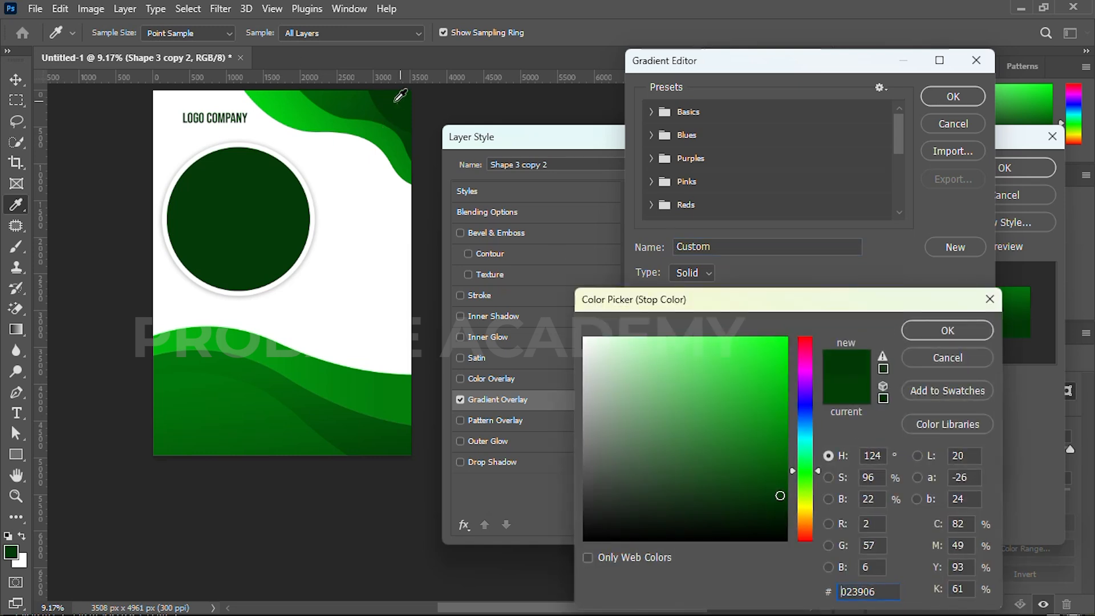
click(949, 334)
double_click(970, 364)
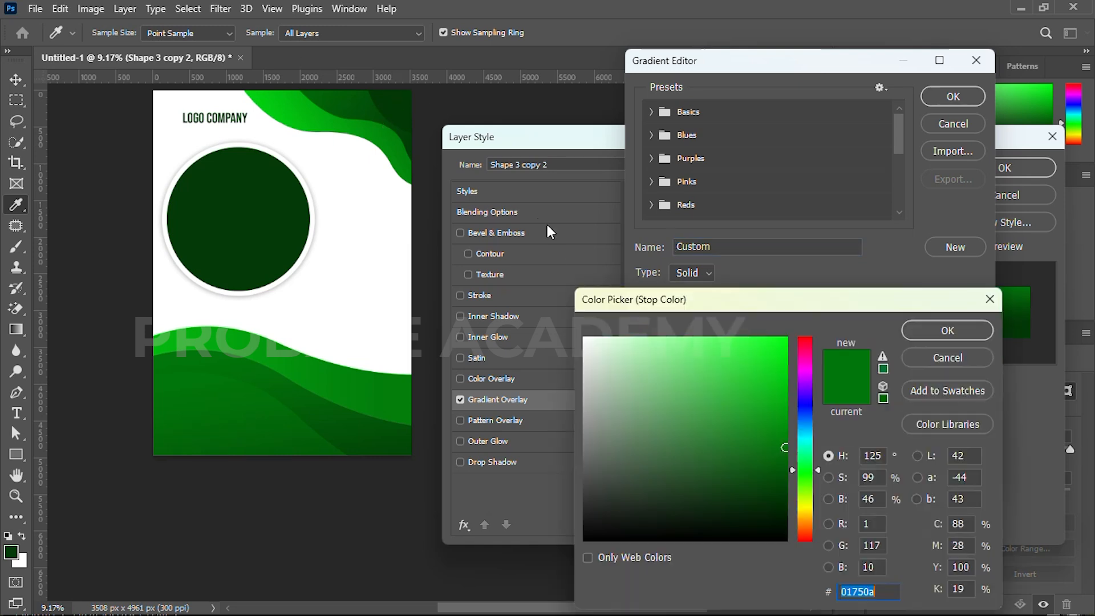
click(409, 104)
drag(780, 495, 787, 485)
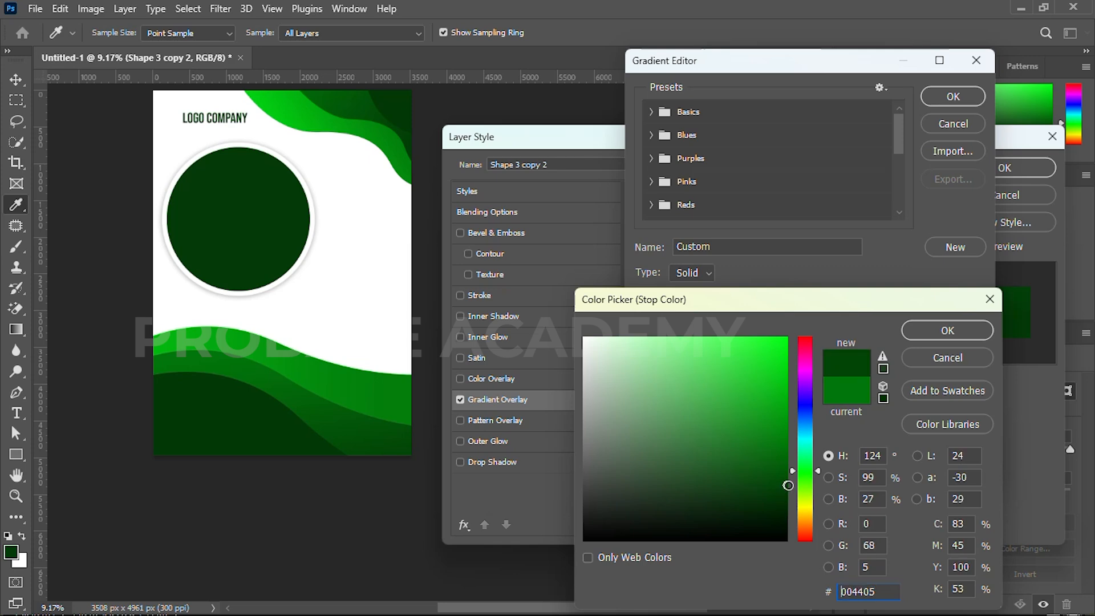
click(793, 493)
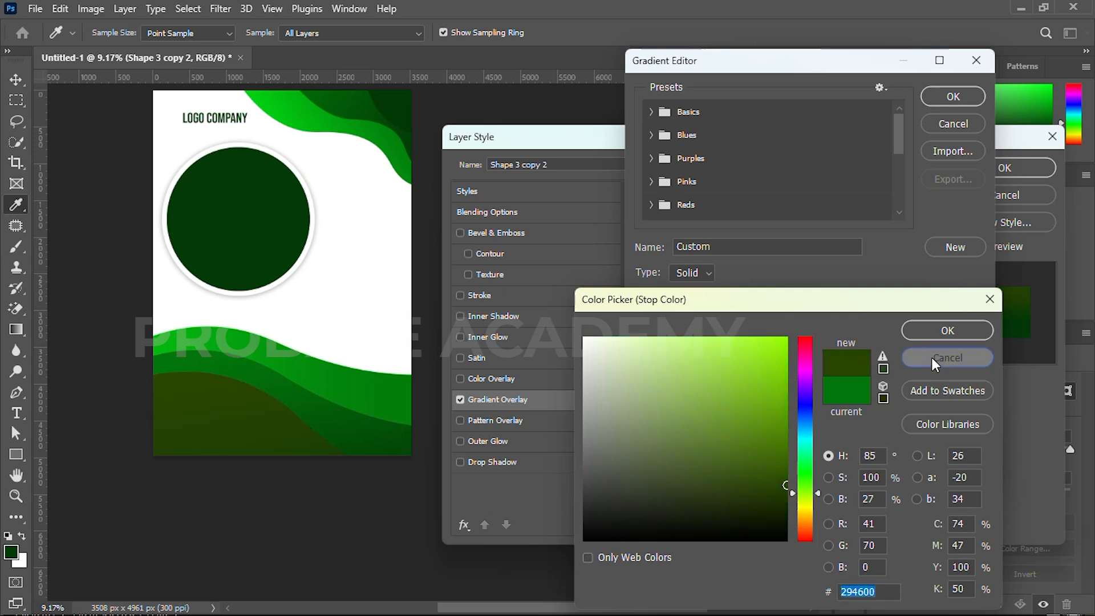
click(932, 357)
Recolor the end stop of the front wave's gradient with a slightly adjusted dark green sampled from the corner wave
click(401, 107)
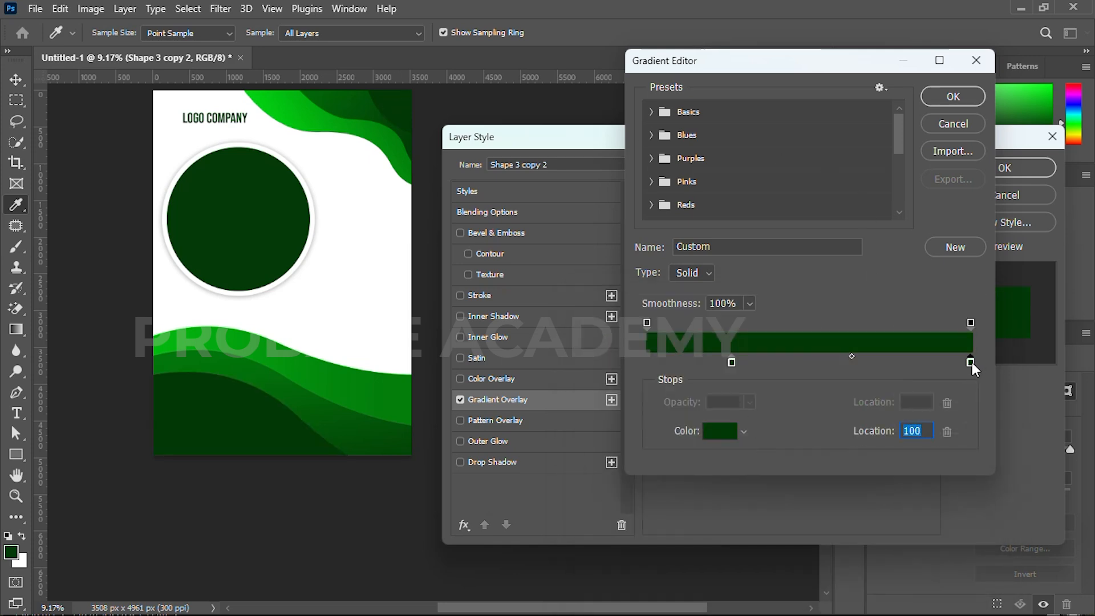
double_click(970, 362)
drag(779, 496, 783, 495)
click(922, 335)
click(953, 97)
Set the front wave's gradient angle to 33°, apply the layer style, and deselect the wave
click(735, 296)
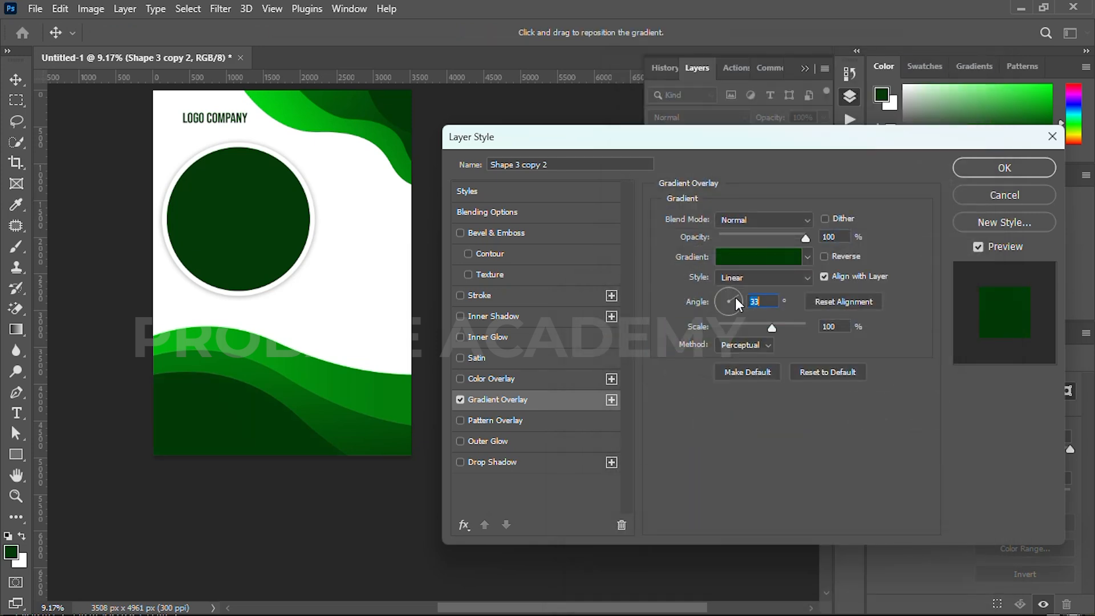
click(981, 172)
click(530, 295)
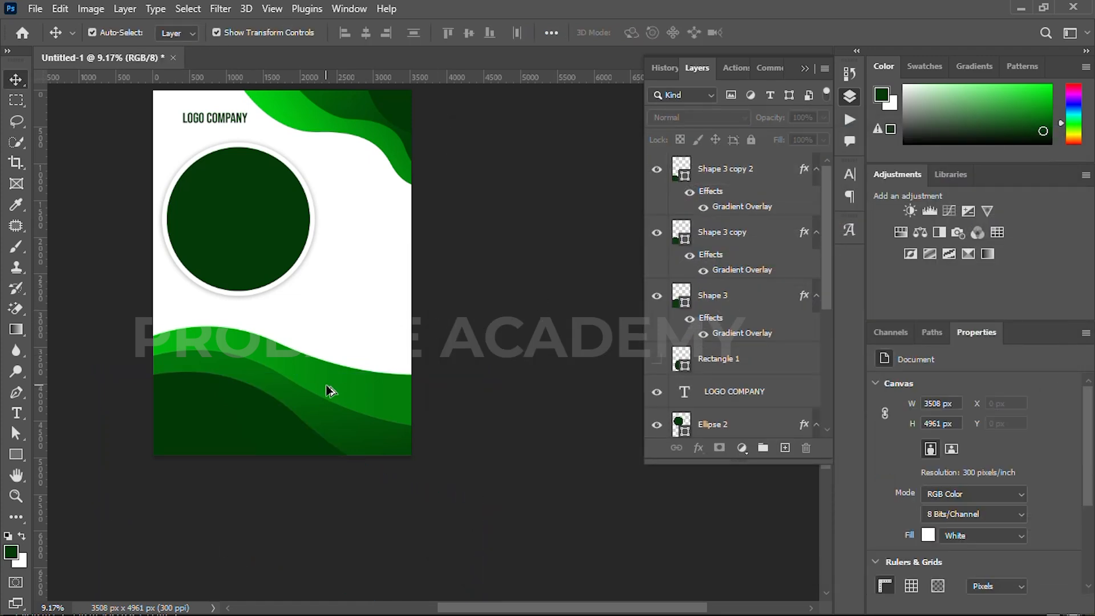
Rotate the front bottom wave about 5° counterclockwise, nudge it into place, and deselect it
click(265, 446)
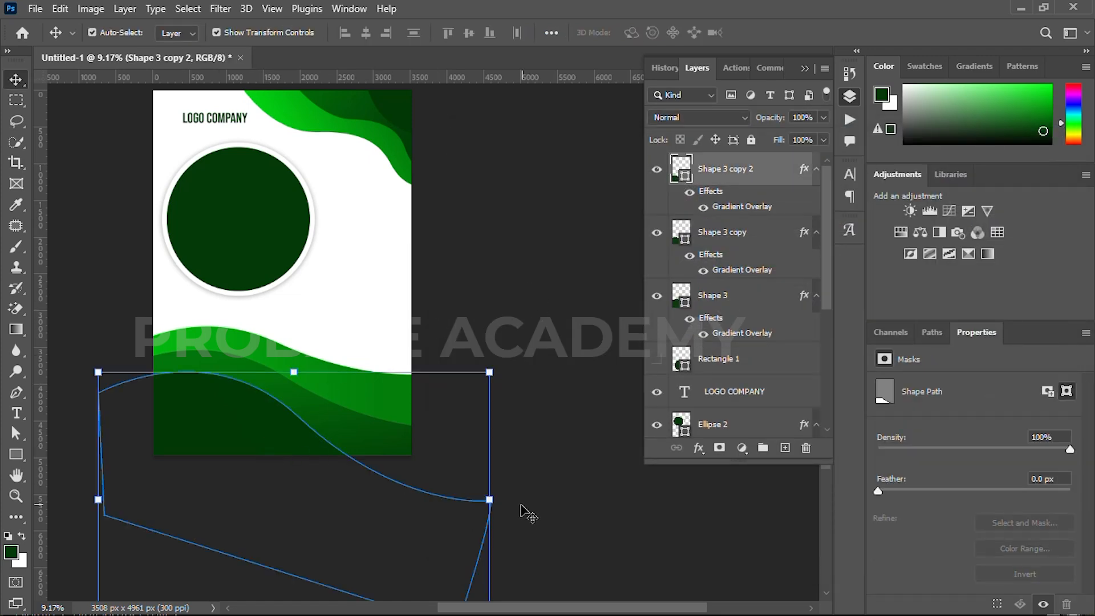
drag(507, 505, 489, 483)
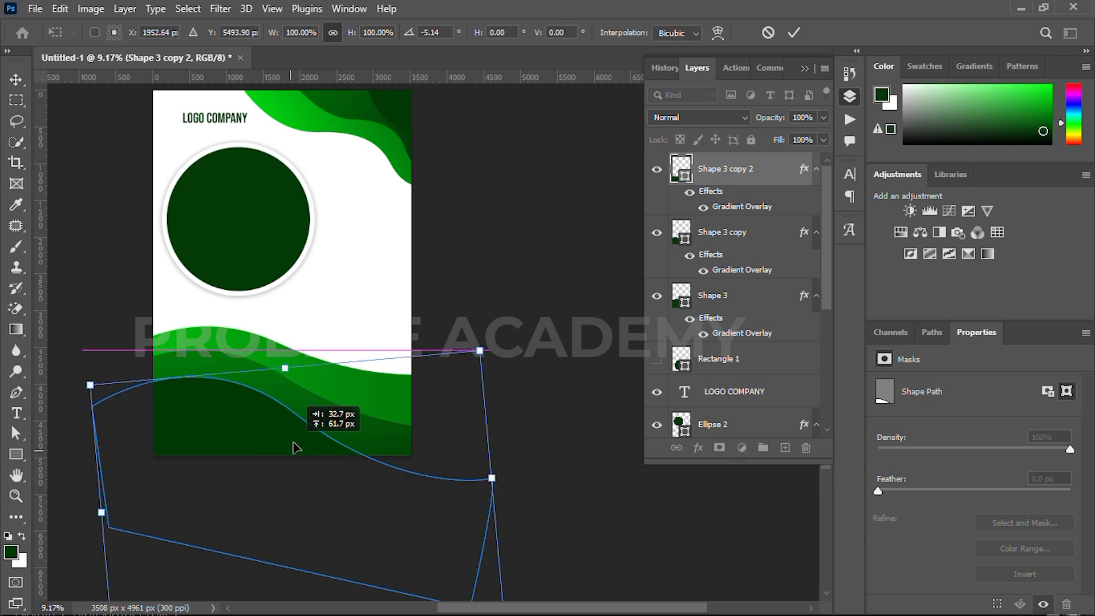
click(794, 32)
click(506, 244)
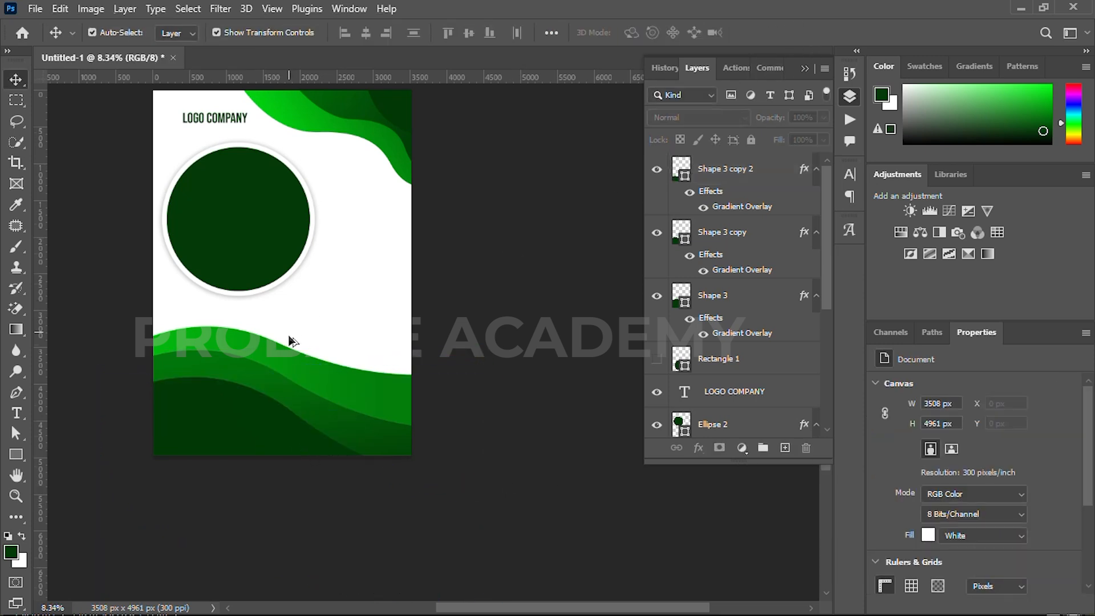
Move the Rectangle 1 layer to the top of the layer stack and make it visible
scroll(292, 335, down, 2)
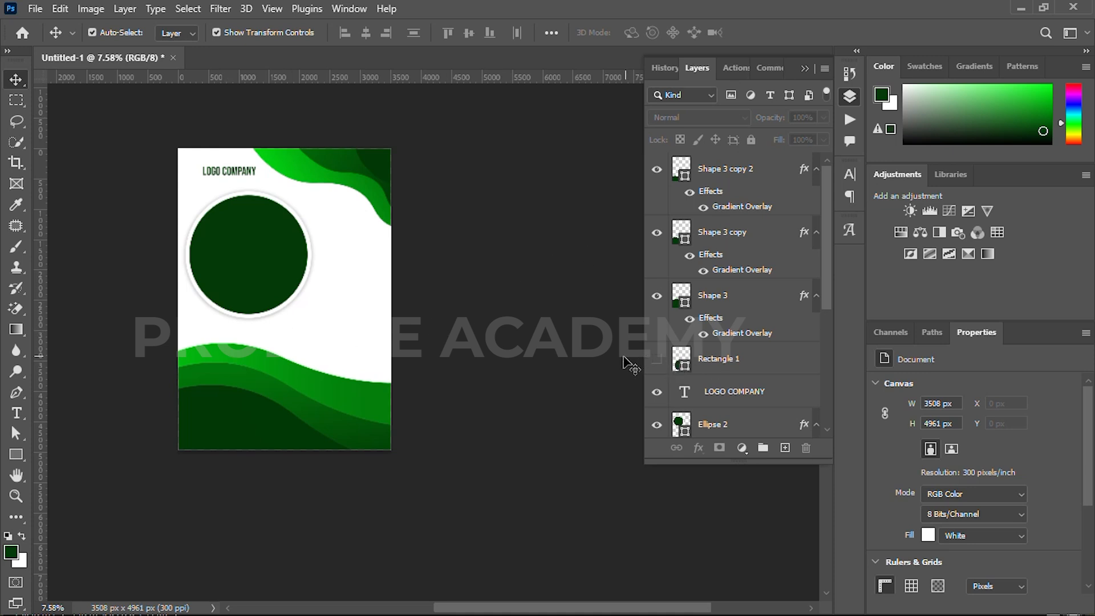
click(654, 363)
drag(718, 362, 718, 159)
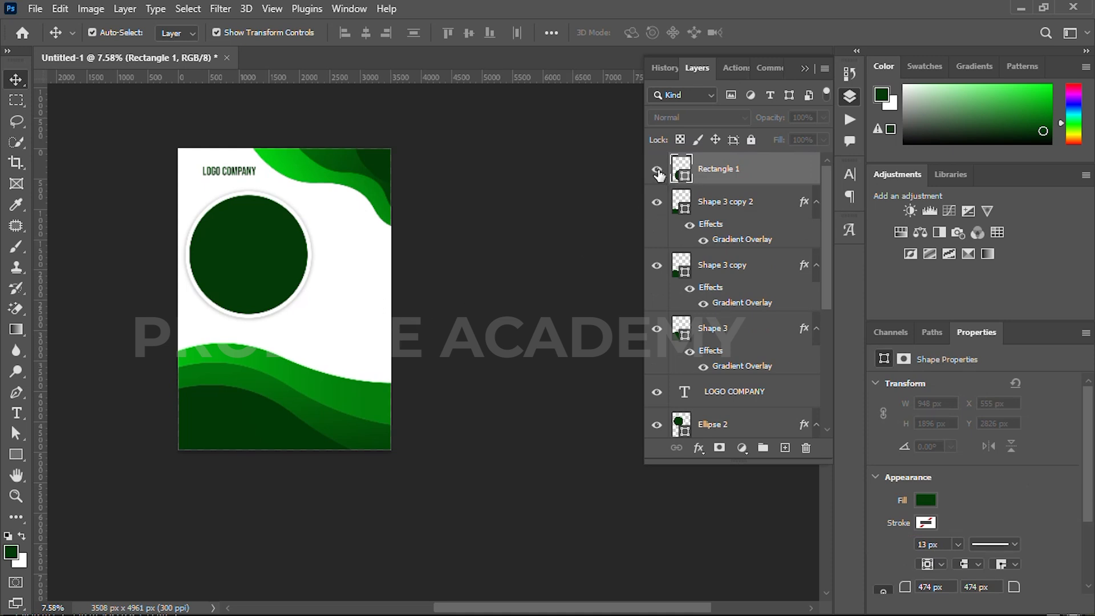
click(657, 172)
Fill the rounded rectangle with white (ffffff) and add a drop shadow with 24% opacity, 8 px distance and 73 px size
double_click(684, 180)
click(381, 238)
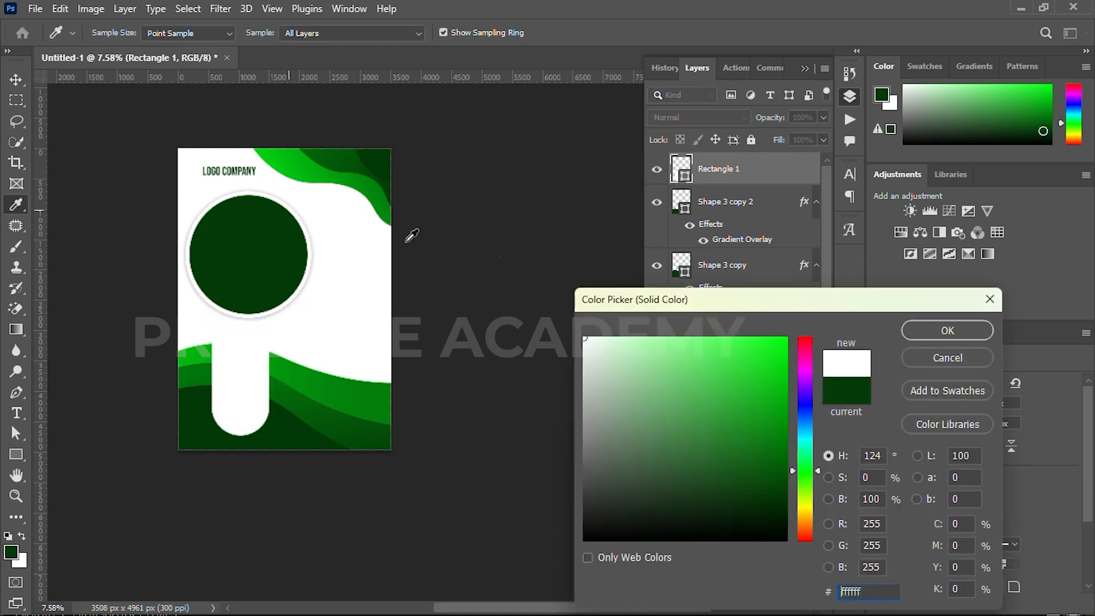
click(947, 331)
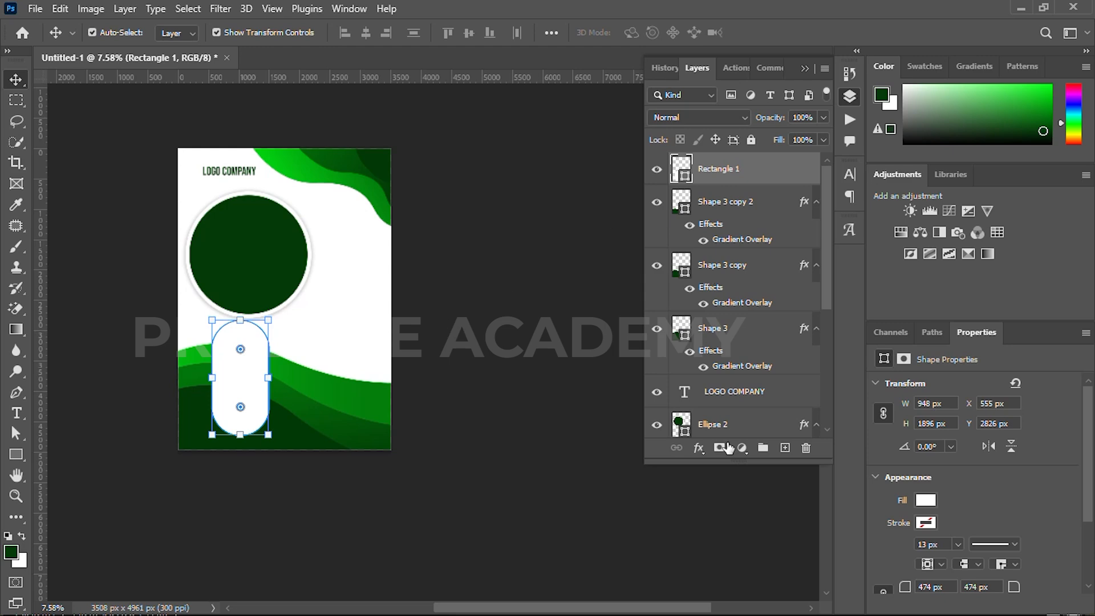
click(698, 448)
click(712, 604)
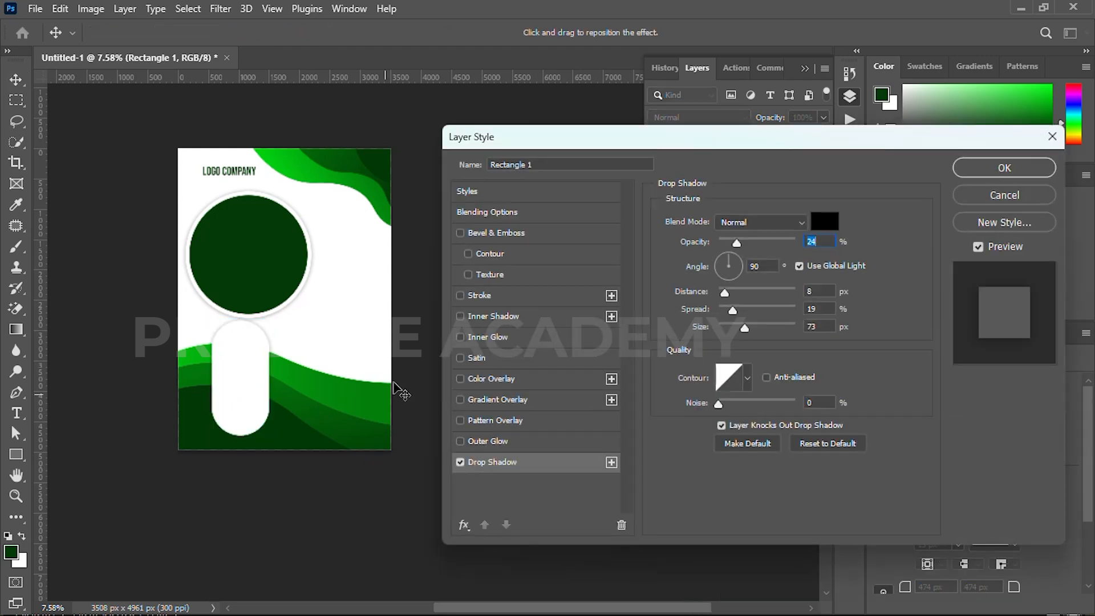
click(1004, 168)
Scale the large circle down to about 1720 px wide and center it above the white rounded rectangle
scroll(213, 305, up, 3)
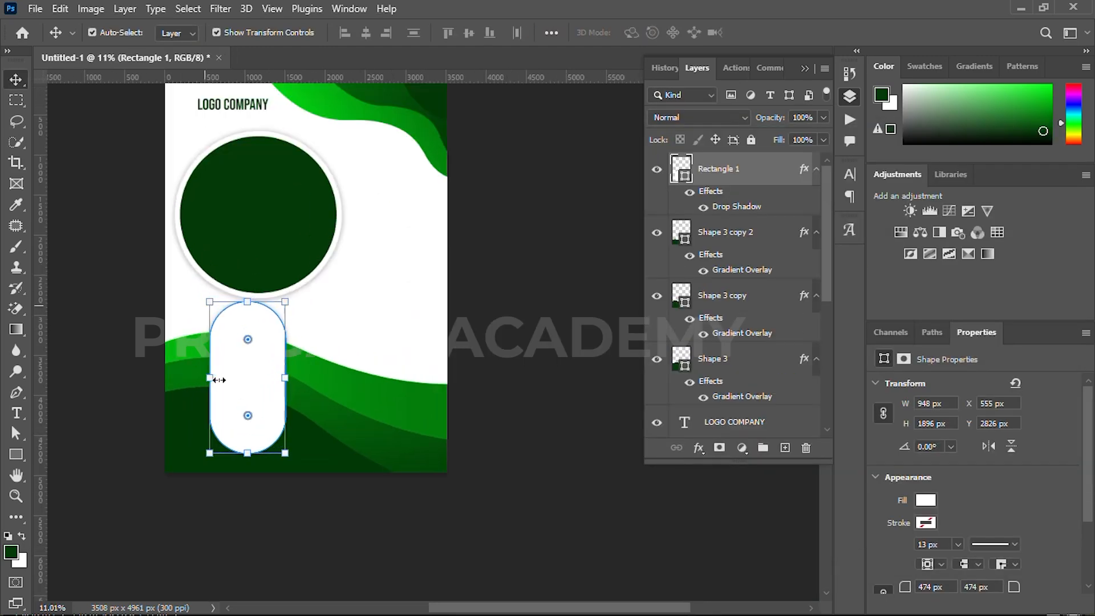
click(292, 280)
drag(269, 327, 269, 298)
drag(276, 251, 268, 253)
click(793, 32)
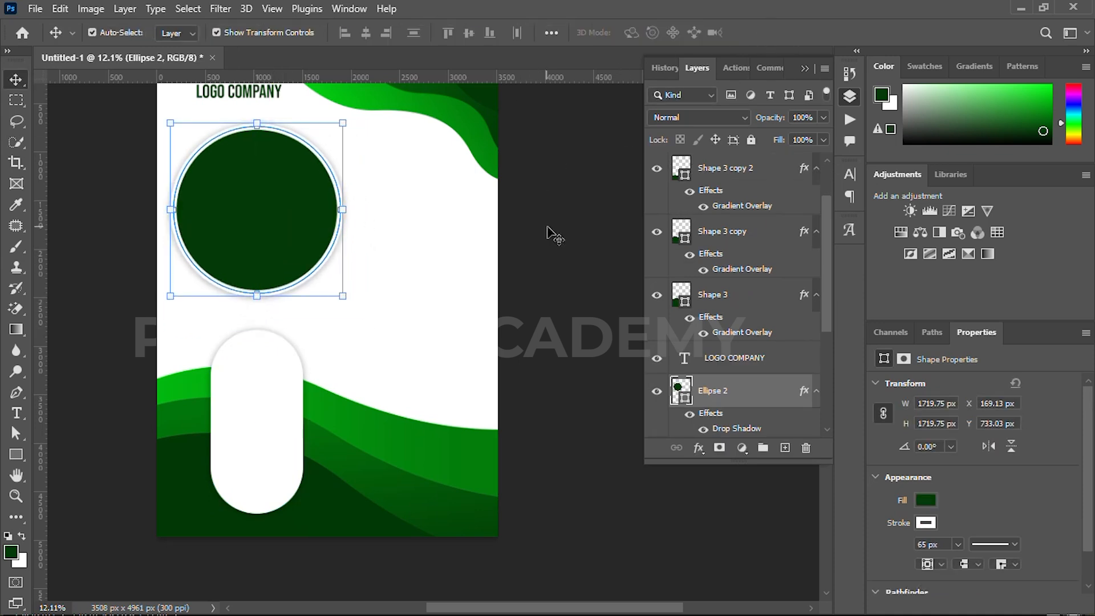
click(550, 235)
Draw a circle about 833 px in diameter with the Ellipse tool and place it inside the rounded rectangle's upper end
scroll(231, 411, up, 1)
scroll(228, 405, up, 1)
key(u)
right_click(14, 460)
click(66, 470)
drag(215, 319, 313, 446)
key(v)
drag(274, 396, 266, 360)
Change the small circle's fill color to light gray eeeeee
key(u)
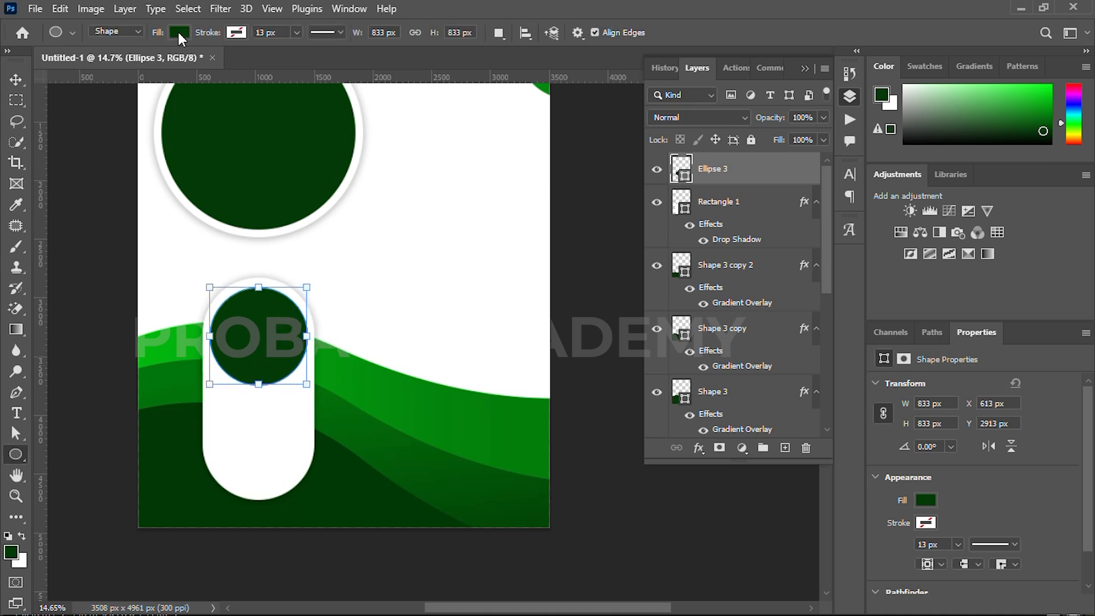
click(179, 33)
click(278, 63)
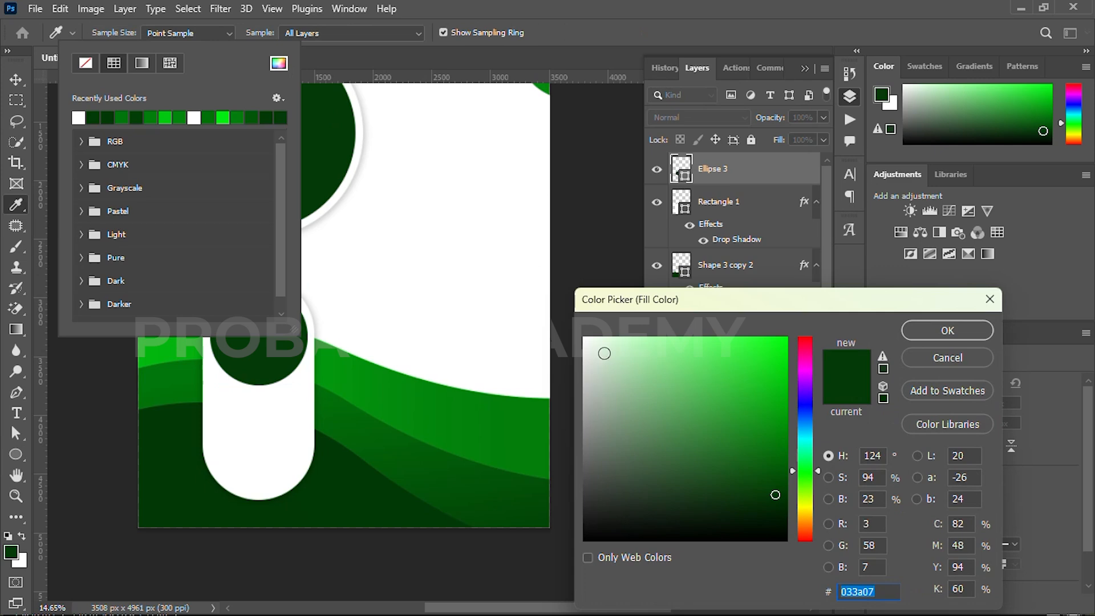
drag(596, 353, 571, 347)
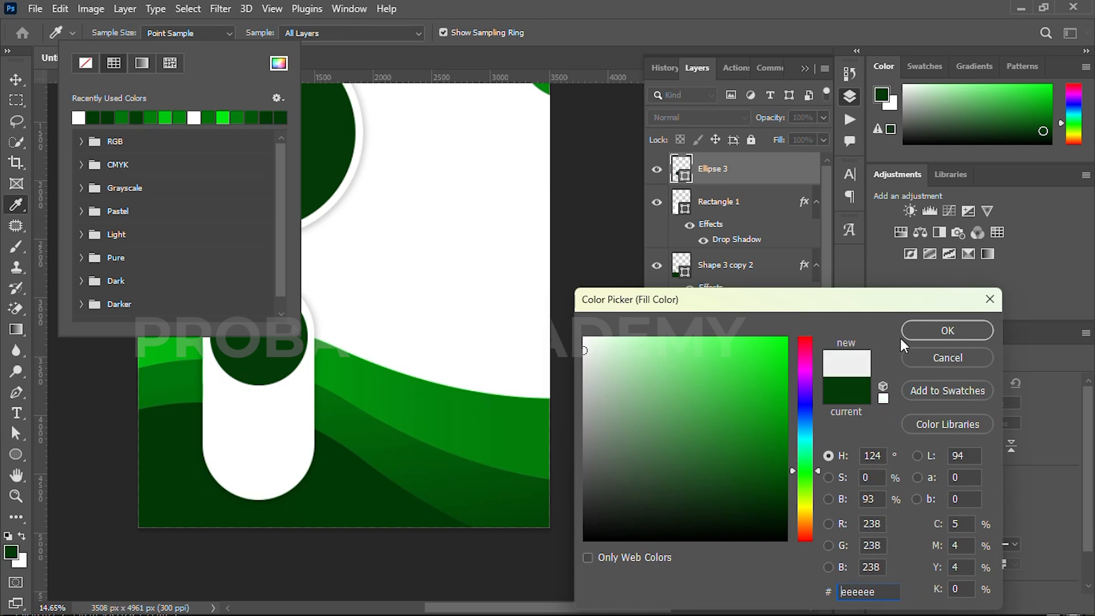
click(947, 330)
key(v)
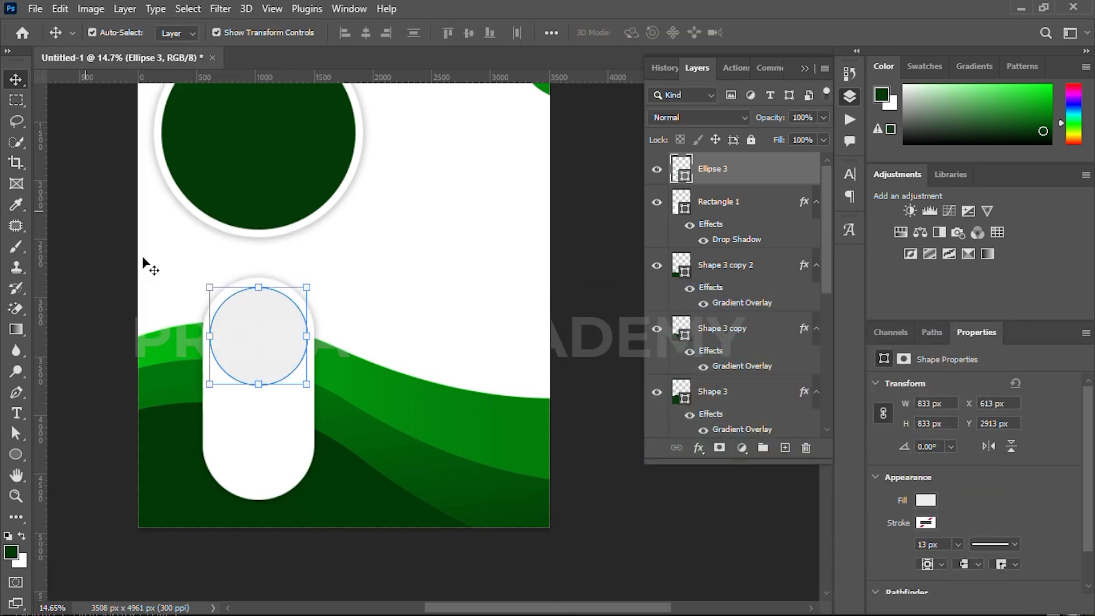
Add a drop shadow to the small circle with 24% opacity, 8 px distance, 10% spread and 49 px size
click(698, 447)
click(742, 609)
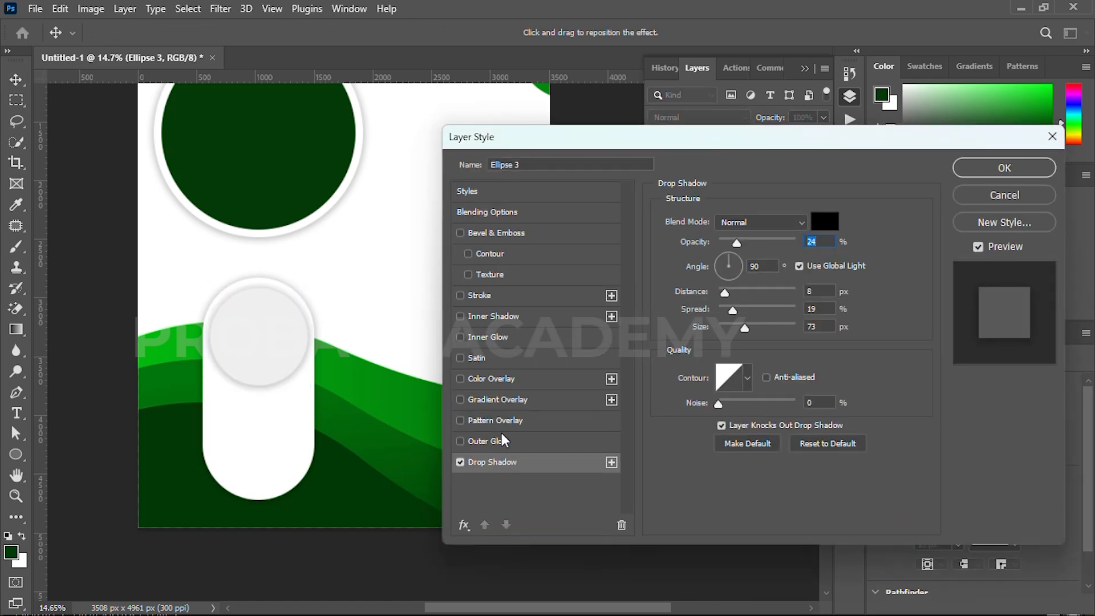
drag(744, 328, 738, 327)
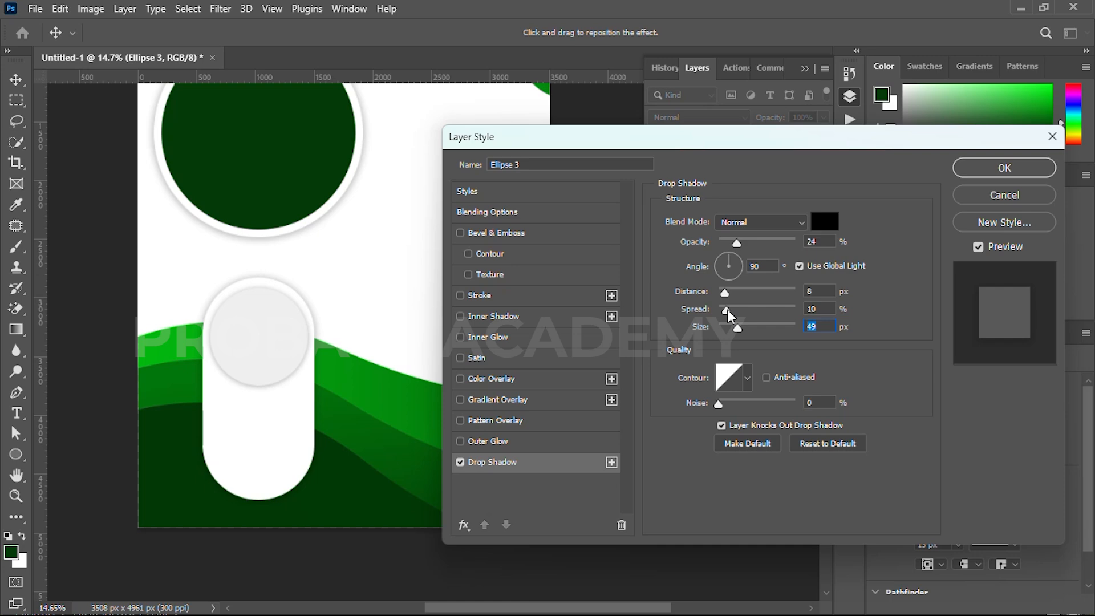
click(1005, 168)
click(96, 228)
Move the small circle and its rounded rectangle together up and left to X 445 px, Y 2716 px
drag(199, 314, 188, 311)
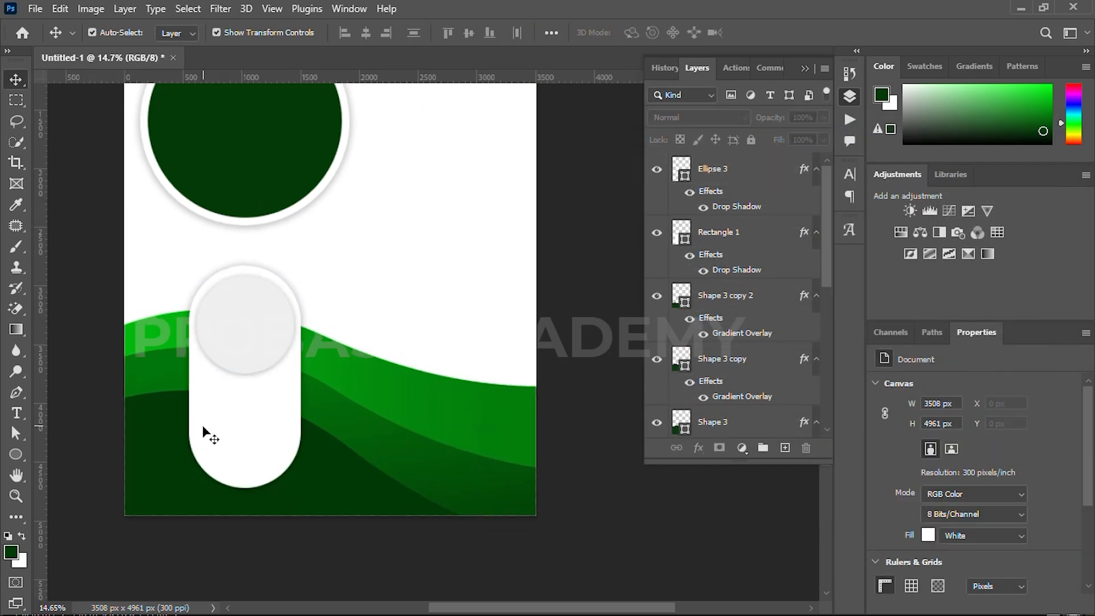
click(239, 341)
shift+click(238, 444)
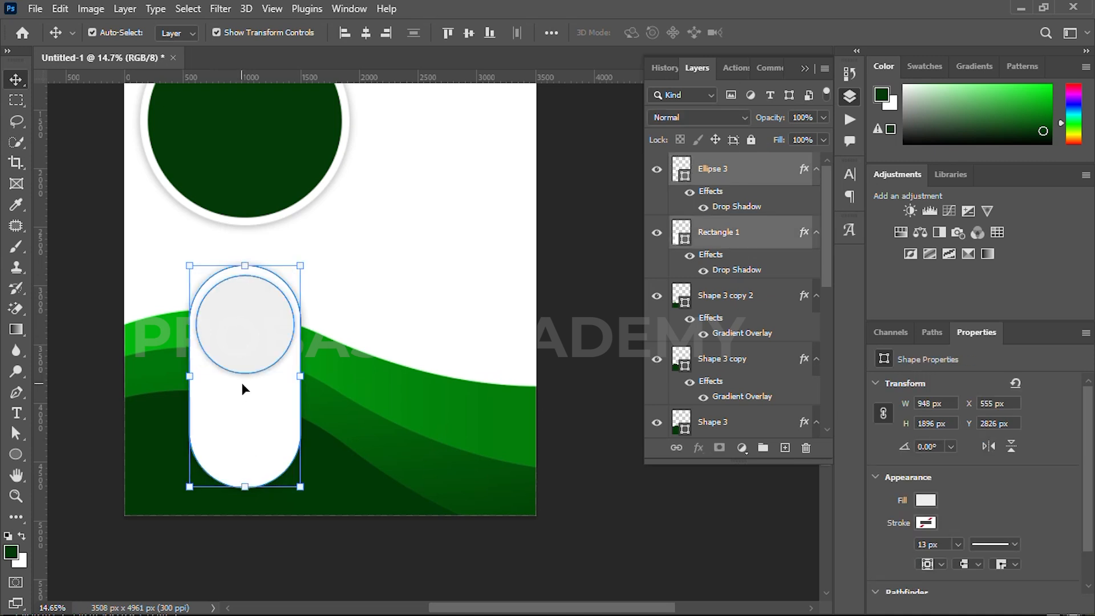
key(shift+Up)
key(shift+Up)
key(shift+Up)
key(shift+Up)
key(shift+Up)
key(shift+Up)
key(shift+Up)
key(shift+Up)
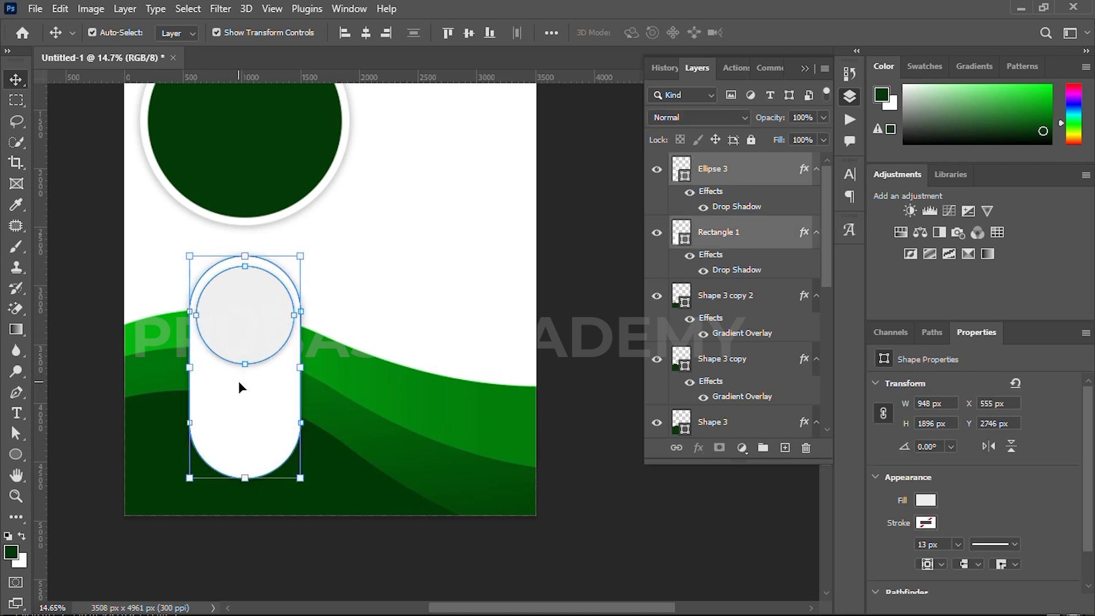
key(shift+Up)
key(shift+Up)
key(shift+Up)
key(shift+Left)
key(shift+Left)
key(shift+Left)
key(shift+Left)
key(shift+Left)
key(shift+Left)
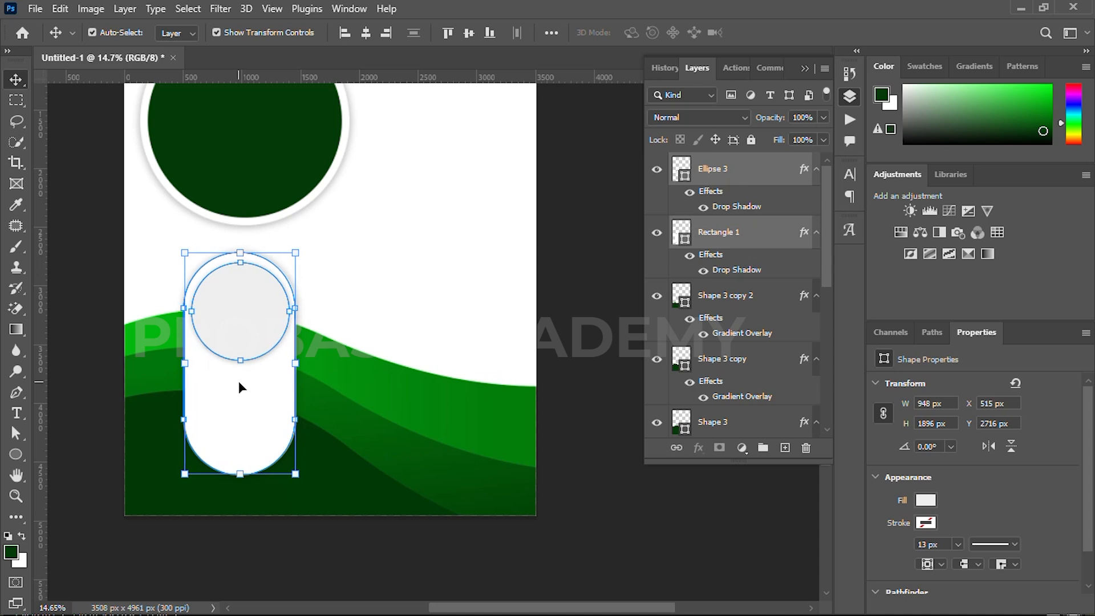
key(shift+Left)
key(shift+Left)
key(shift+Left)
key(shift+Left)
key(shift+Left)
key(shift+Left)
click(114, 425)
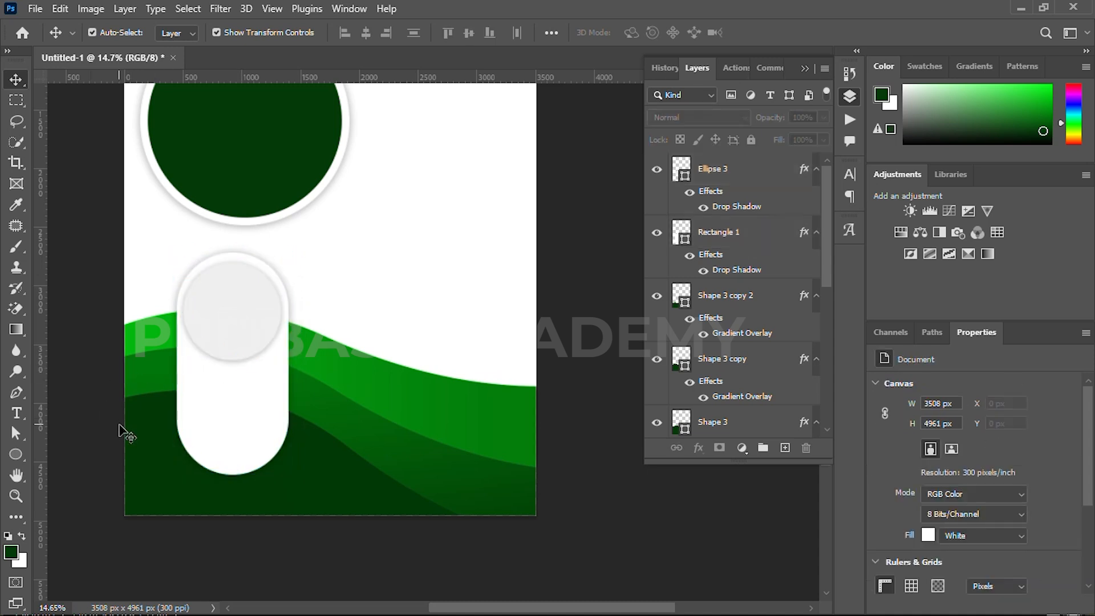
Draw a rectangle about 2038 × 222 px across the flyer's lower-left edge and fully round its lower-right corner
key(u)
right_click(16, 454)
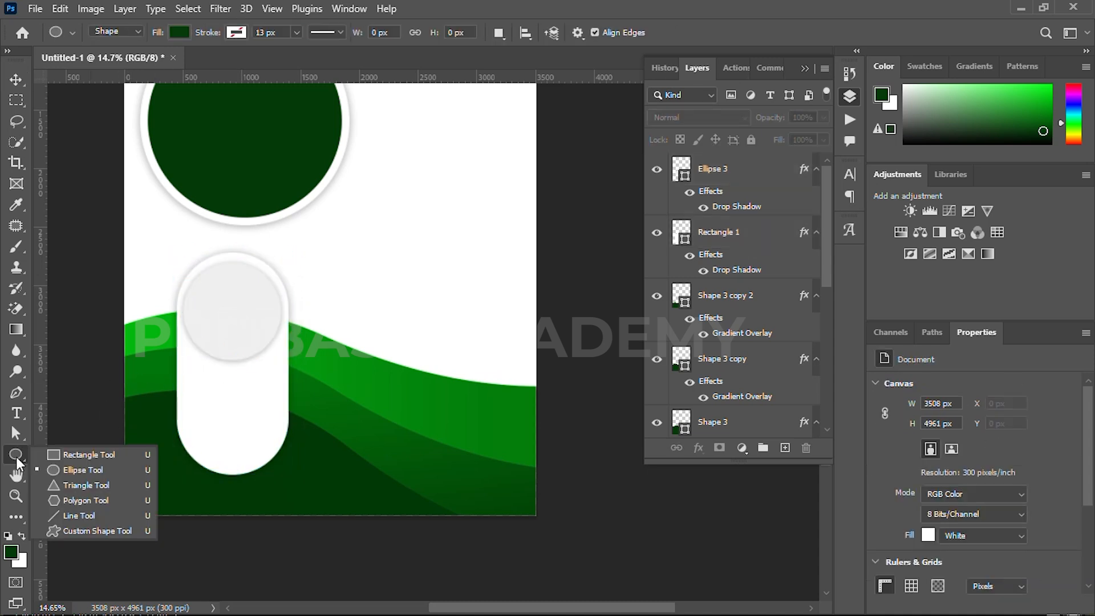
click(57, 453)
drag(118, 482, 357, 508)
scroll(357, 508, up, 6)
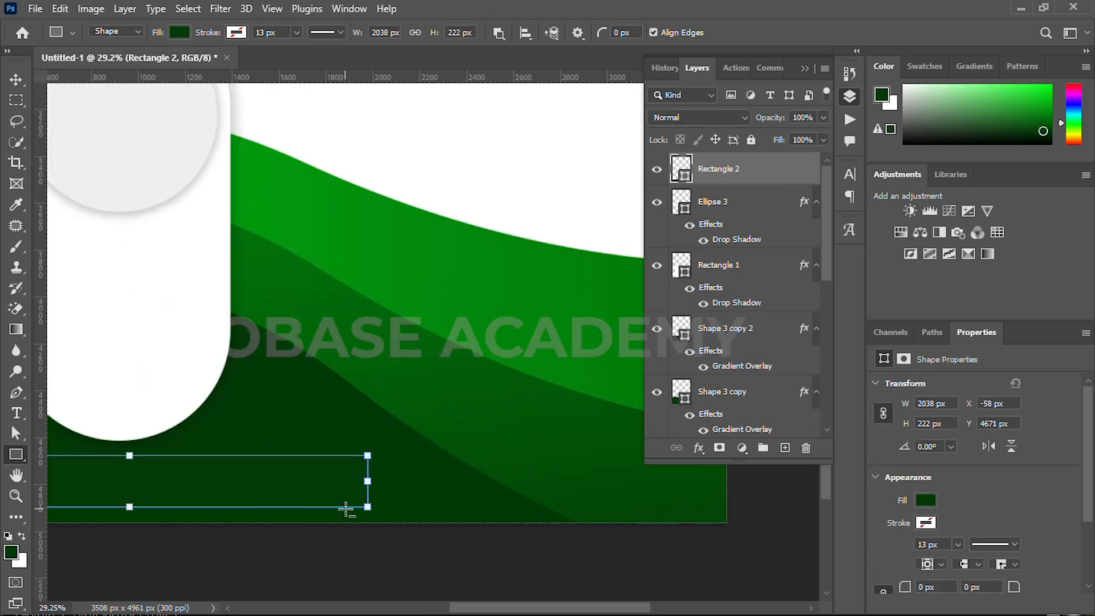
drag(370, 492, 353, 471)
scroll(295, 464, down, 6)
key(v)
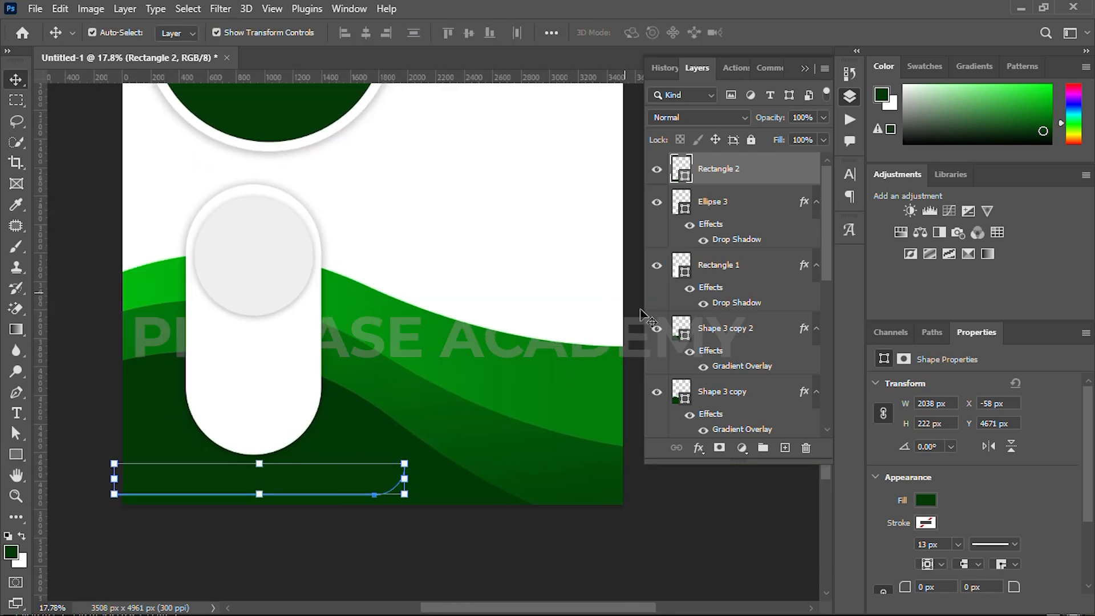
Give the bottom bar a linear gradient fill and recolor its first color stop to the bright green of the waves
click(698, 448)
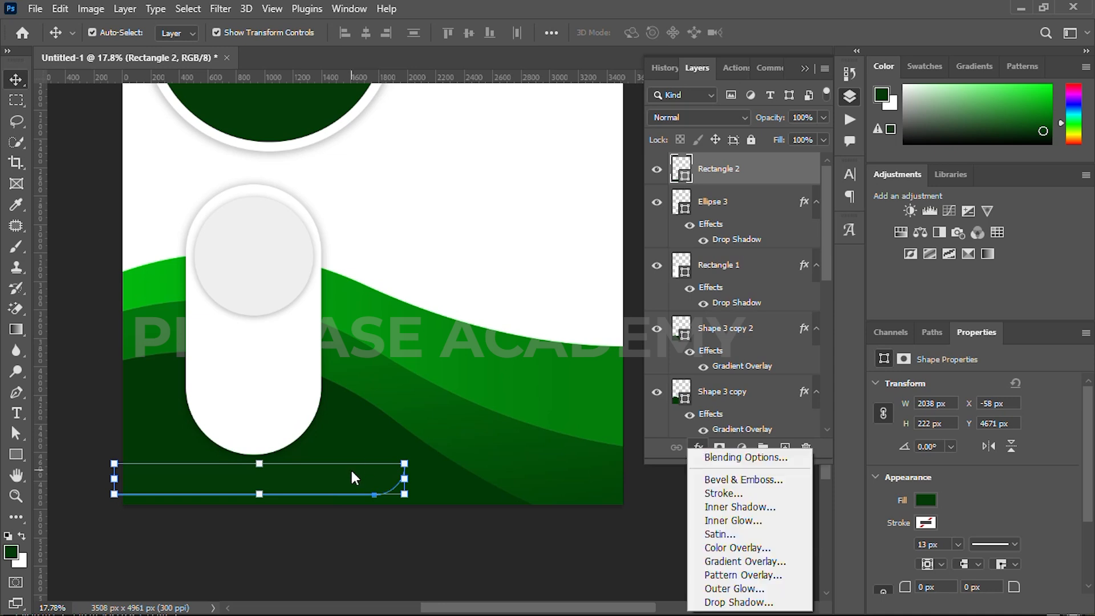
key(Escape)
key(u)
click(179, 32)
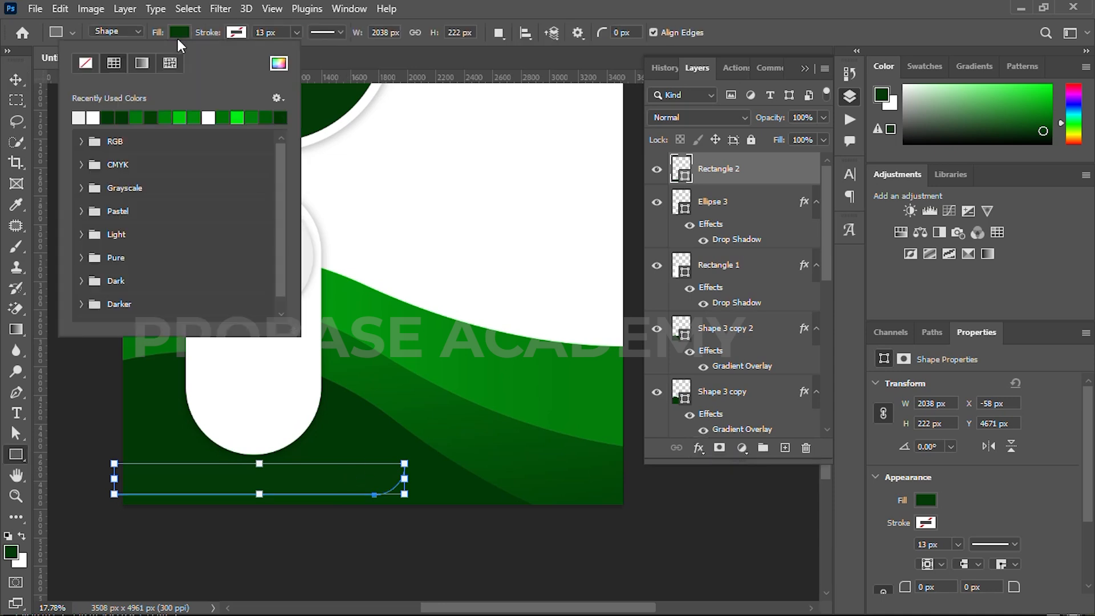
click(142, 64)
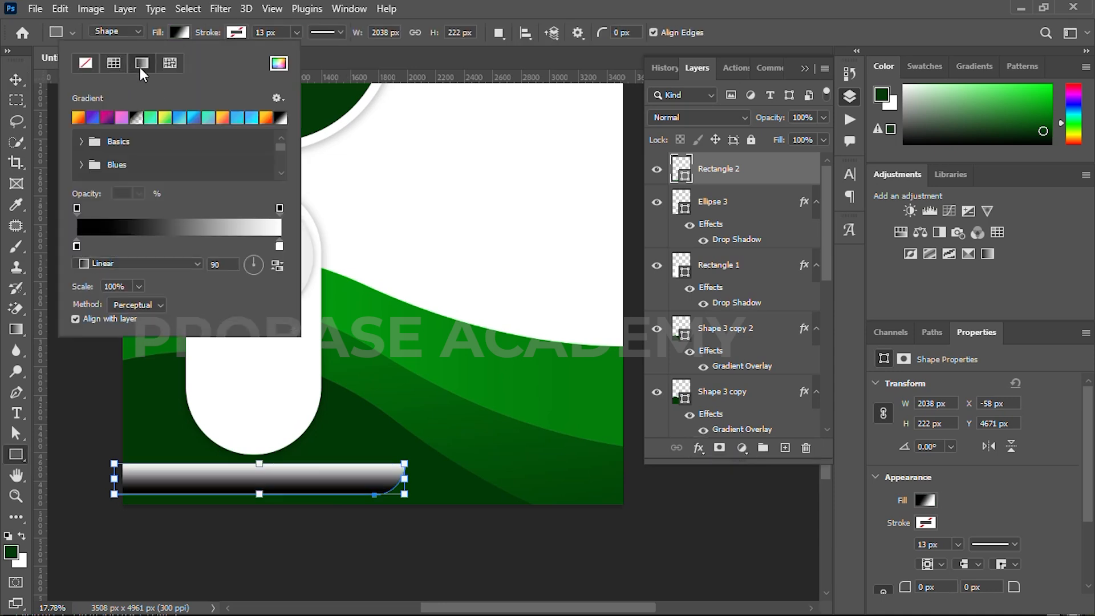
click(150, 118)
double_click(77, 246)
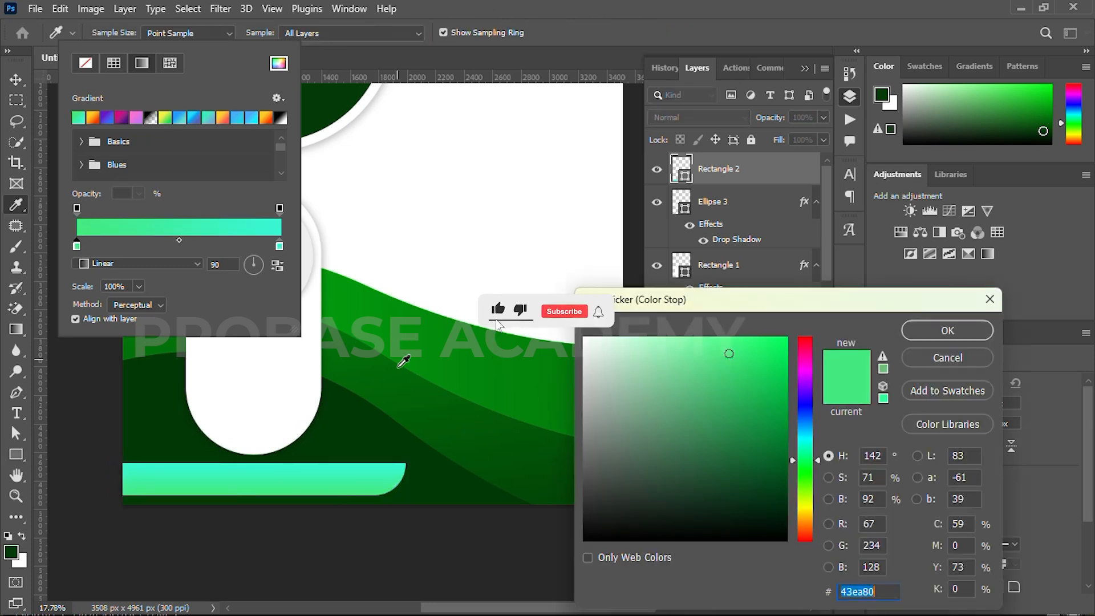
click(360, 298)
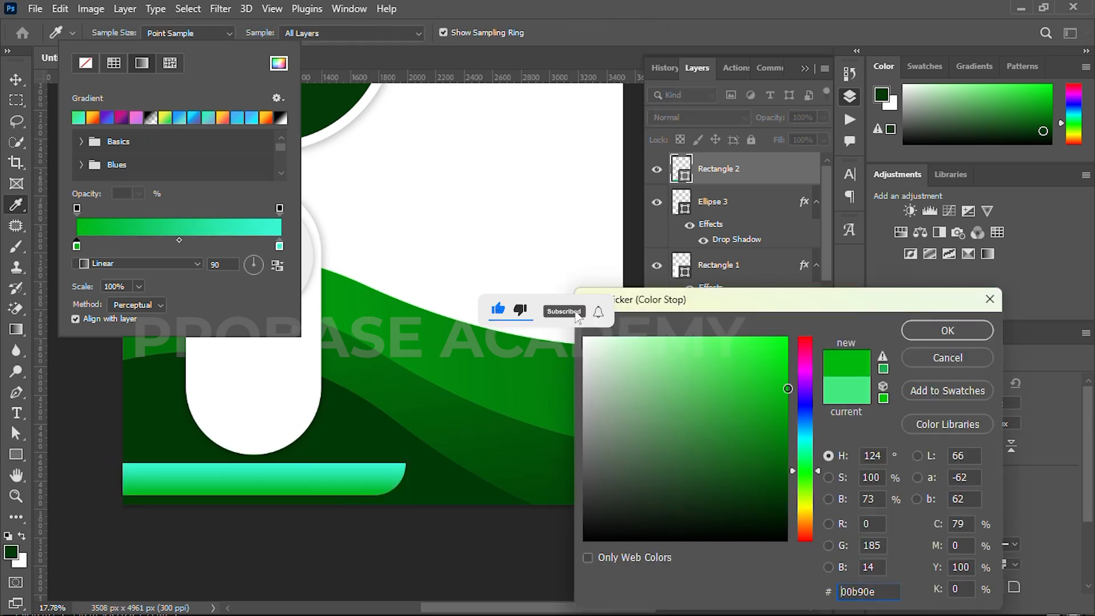
click(947, 330)
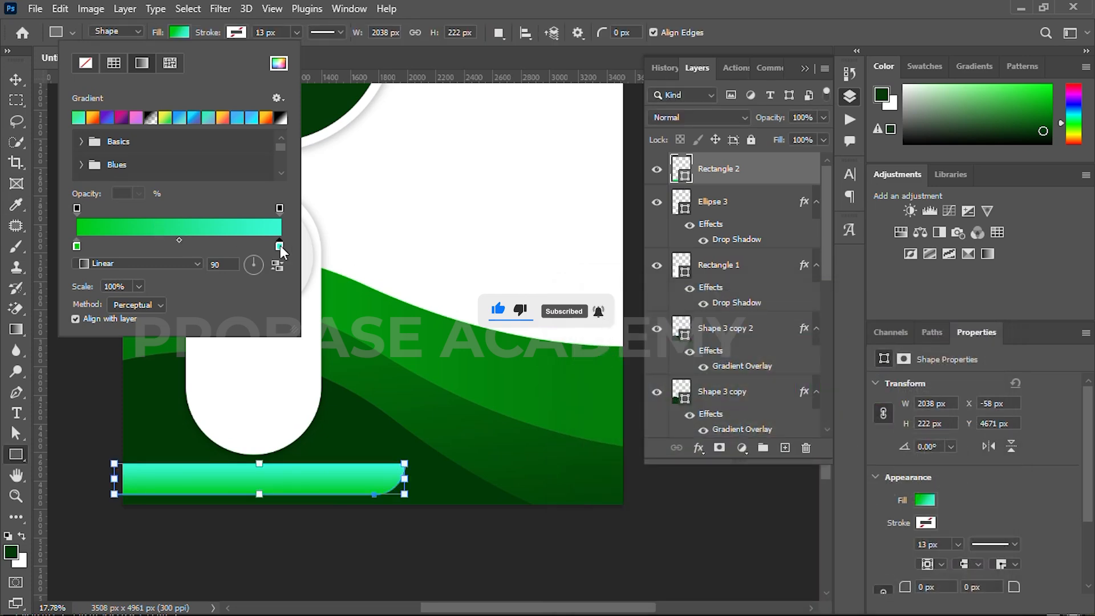
Set the bar gradient's second color stop to the darker wave green 02910d and its angle to 11°
double_click(279, 245)
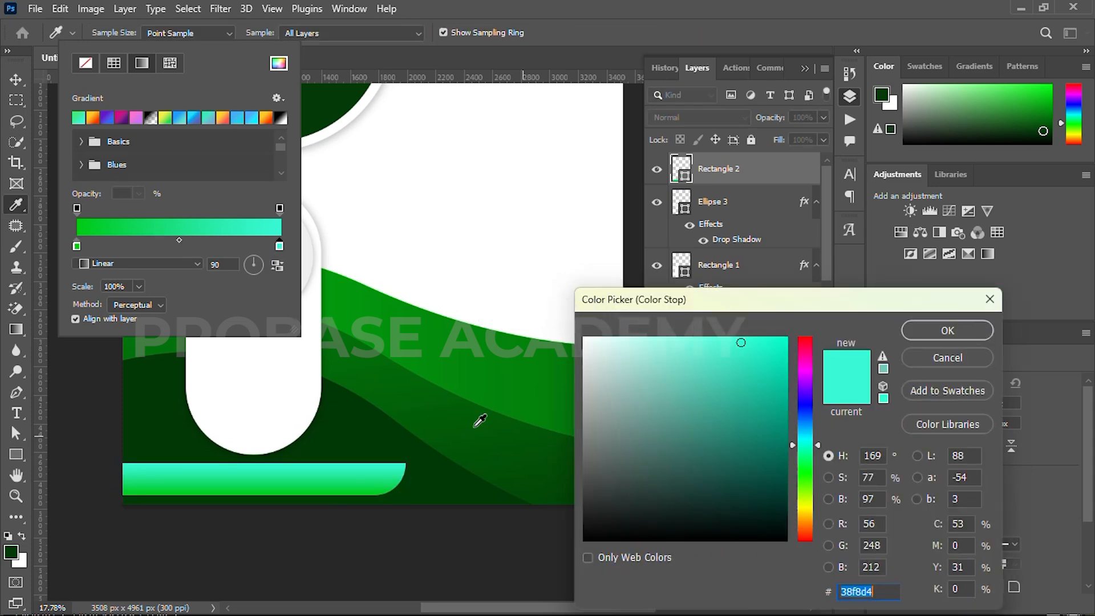
click(424, 350)
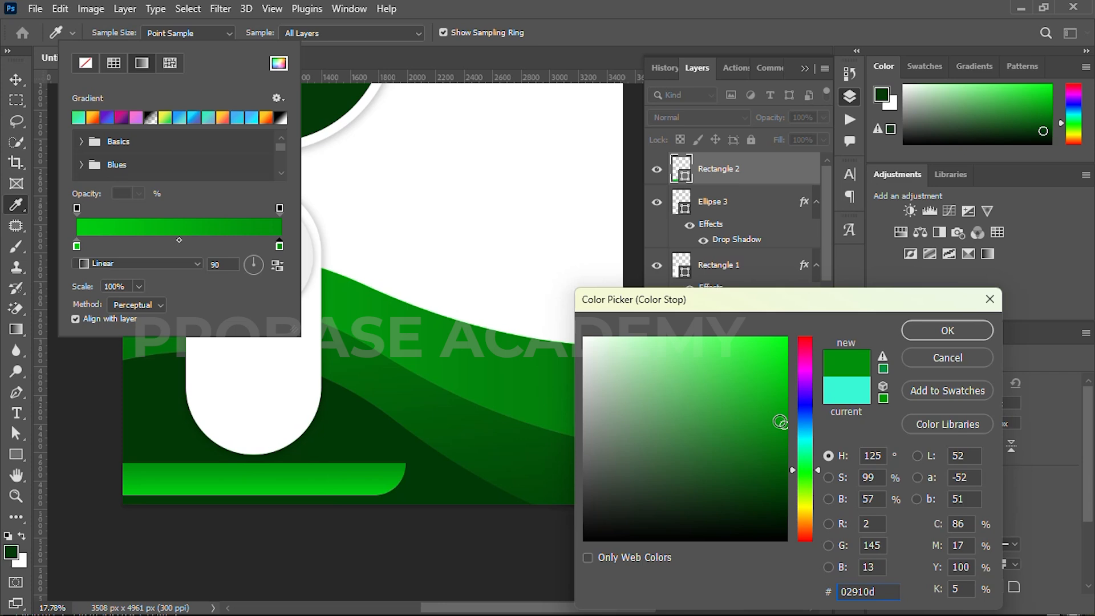
click(947, 330)
click(258, 262)
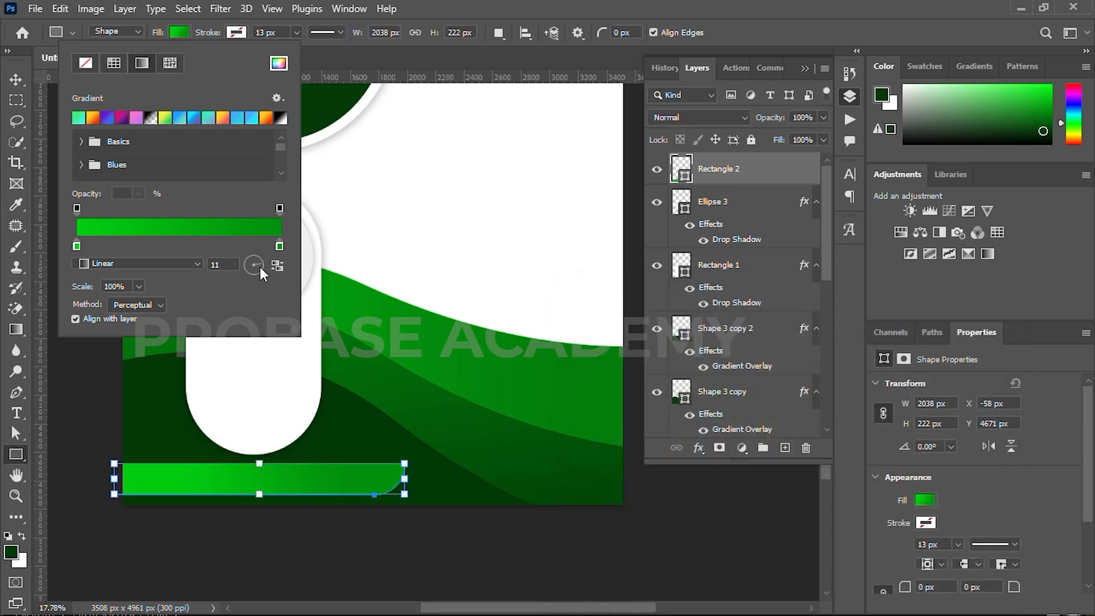
click(19, 83)
click(80, 180)
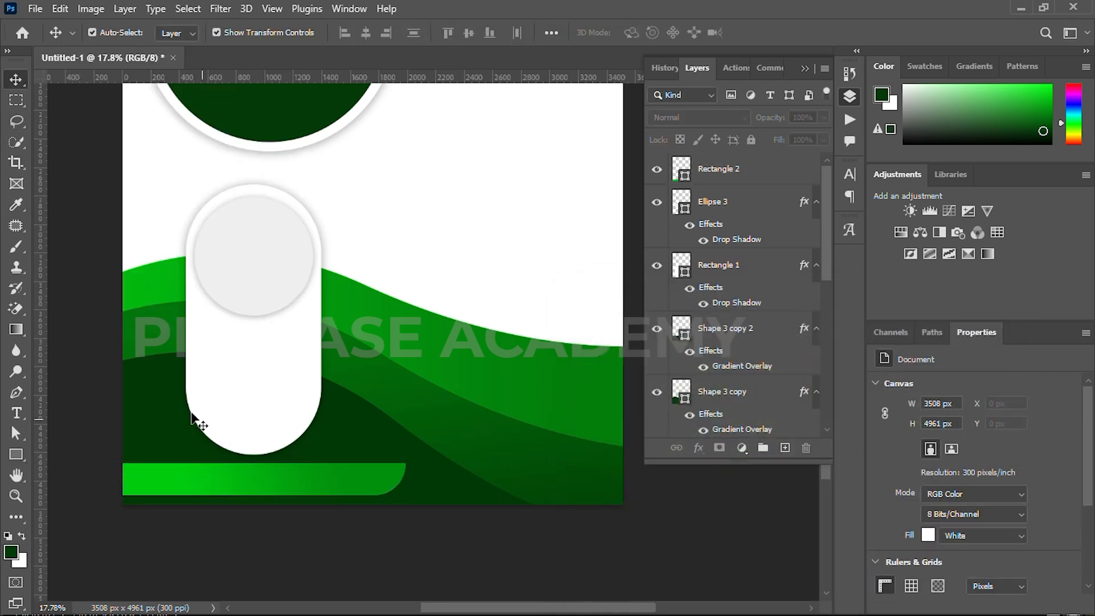
Add a drop shadow to the bottom bar with 40% opacity, 8 px distance, 19% spread and 68 px size
click(228, 496)
click(699, 448)
click(703, 608)
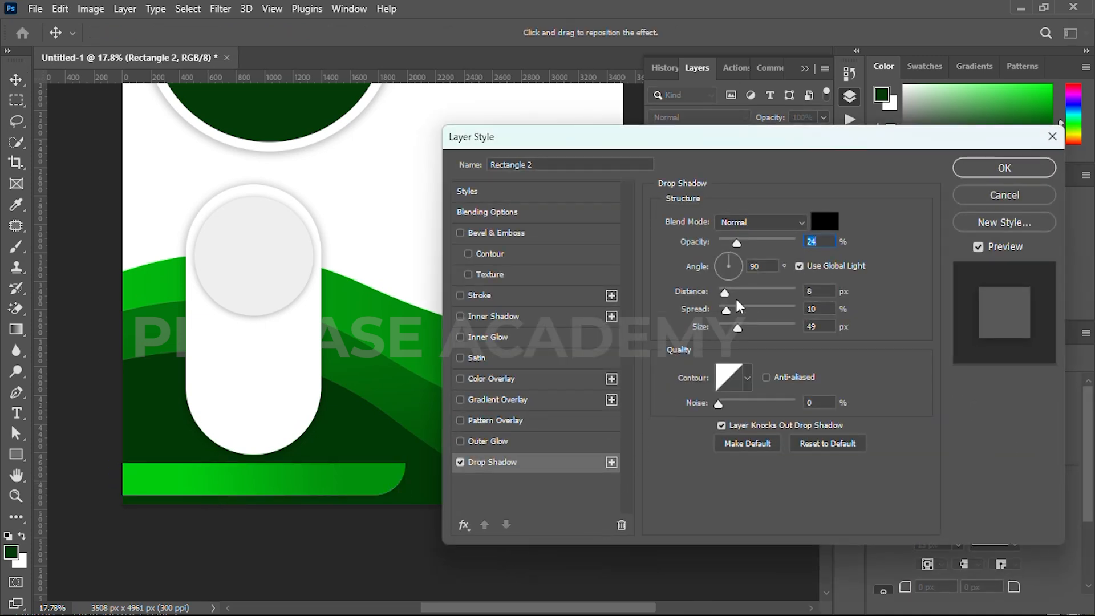
drag(737, 242, 749, 242)
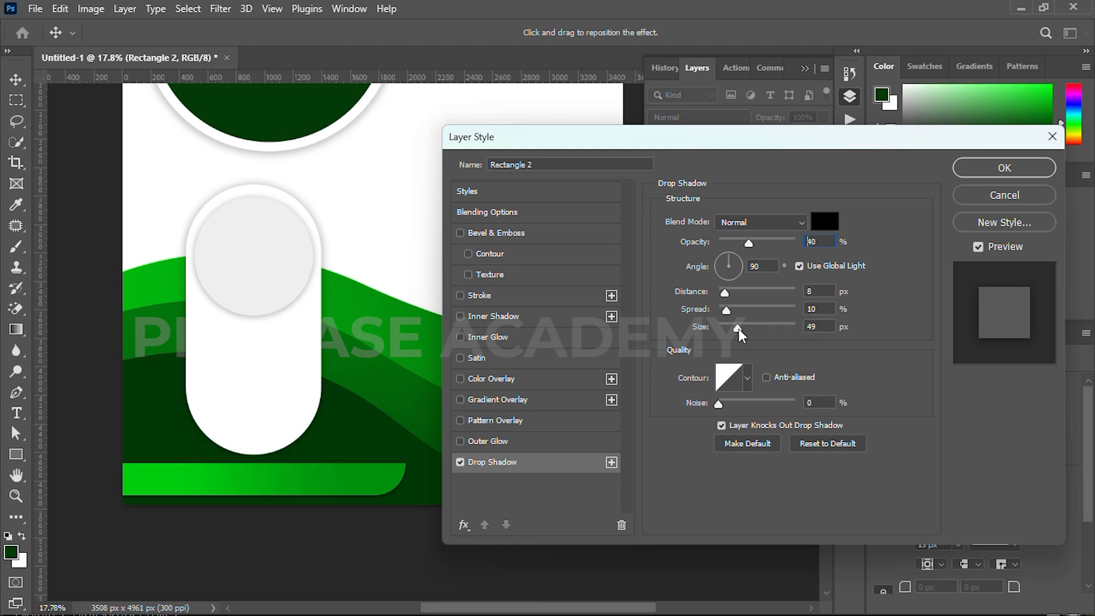
click(995, 167)
scroll(311, 489, down, 2)
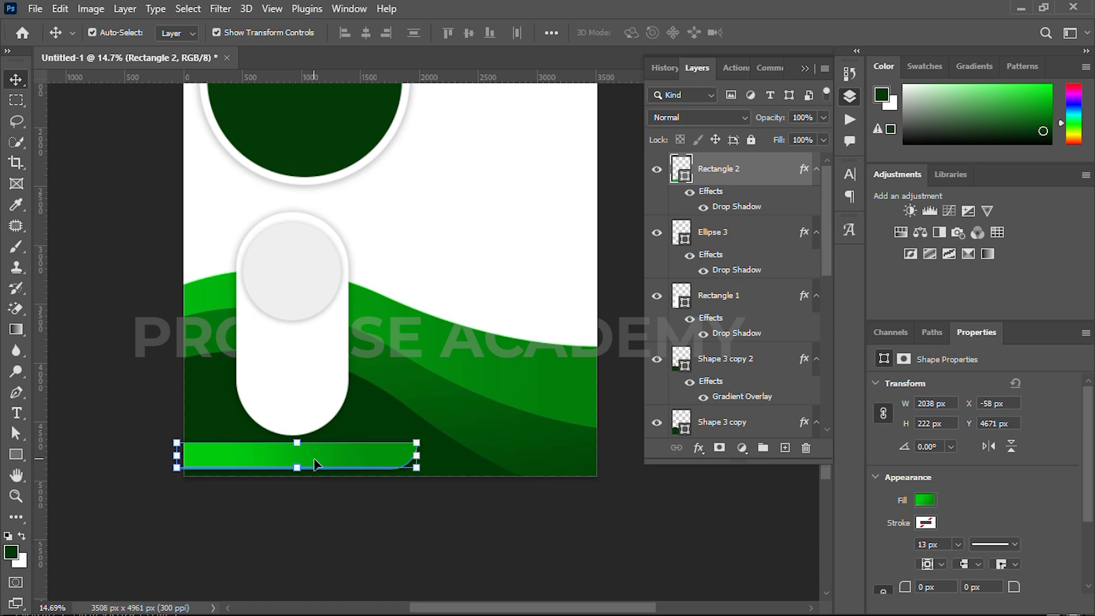
click(288, 502)
Duplicate the small circle with its rounded rectangle and place the copy beside the original at about X 1526 px
scroll(237, 449, down, 2)
drag(305, 411, 272, 428)
click(262, 370)
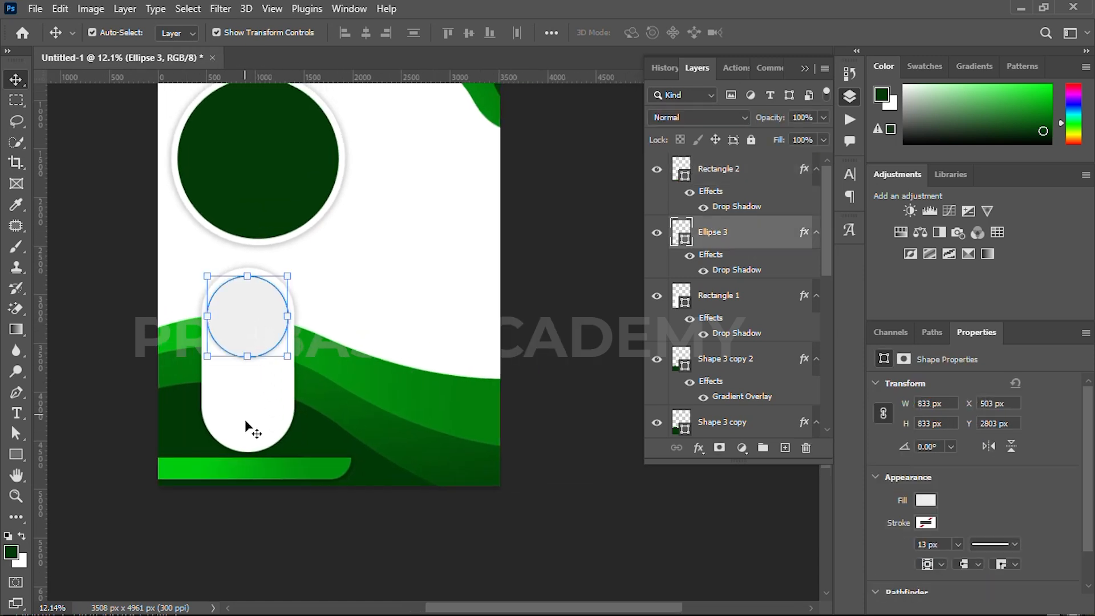
shift+click(244, 405)
key(ctrl+j)
key(shift+Right)
key(shift+Right)
key(shift+Right)
key(shift+Right)
key(shift+Right)
key(shift+Right)
key(shift+Right)
key(shift+Right)
key(shift+Right)
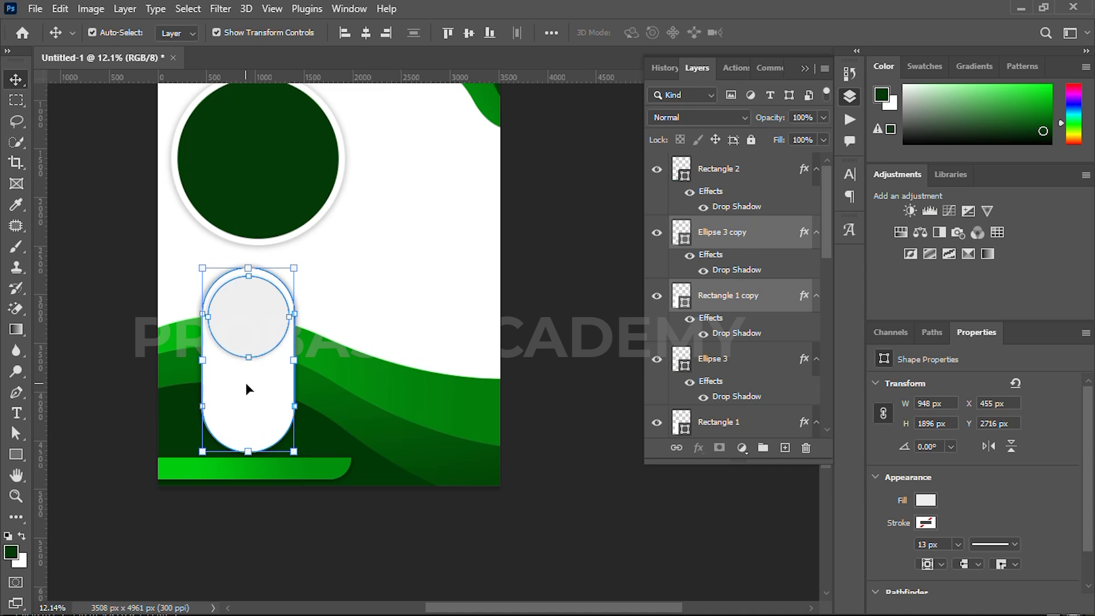
key(shift+Right)
key(shift+Right)
key(shift+Right)
key(shift+Right)
key(shift+Right)
key(shift+Right)
key(shift+Right)
key(shift+Right)
key(shift+Right)
key(shift+Right)
key(shift+Right)
key(ctrl+t)
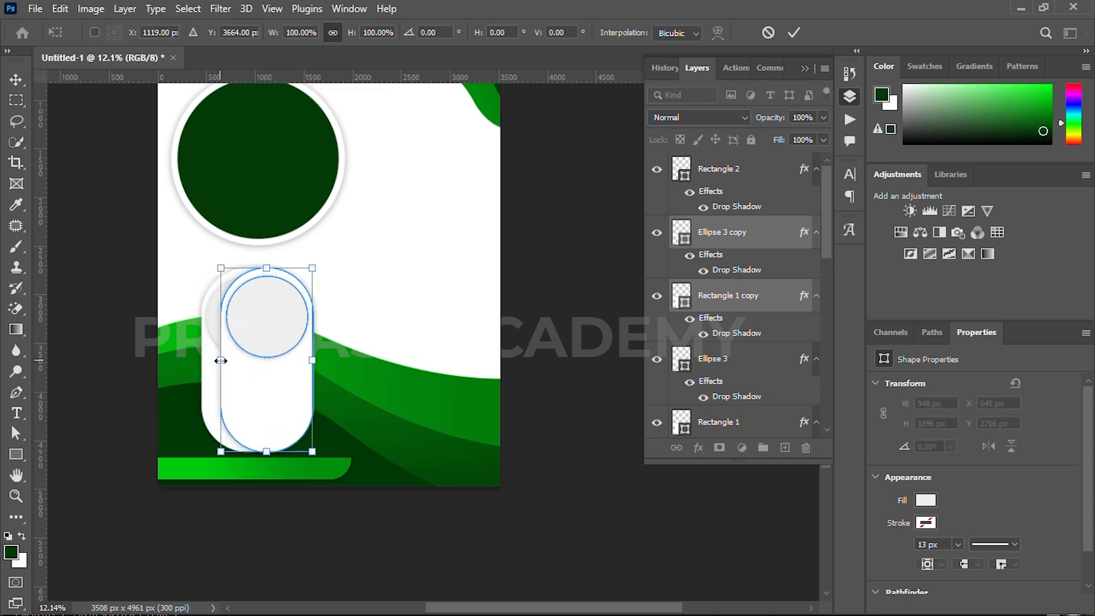
drag(252, 395, 335, 395)
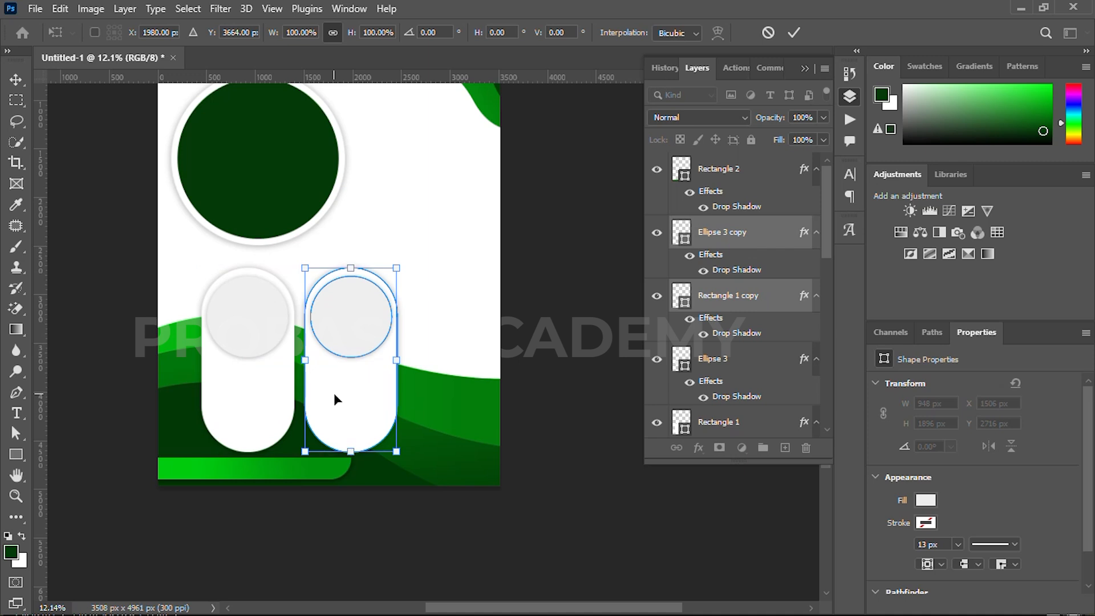
key(Return)
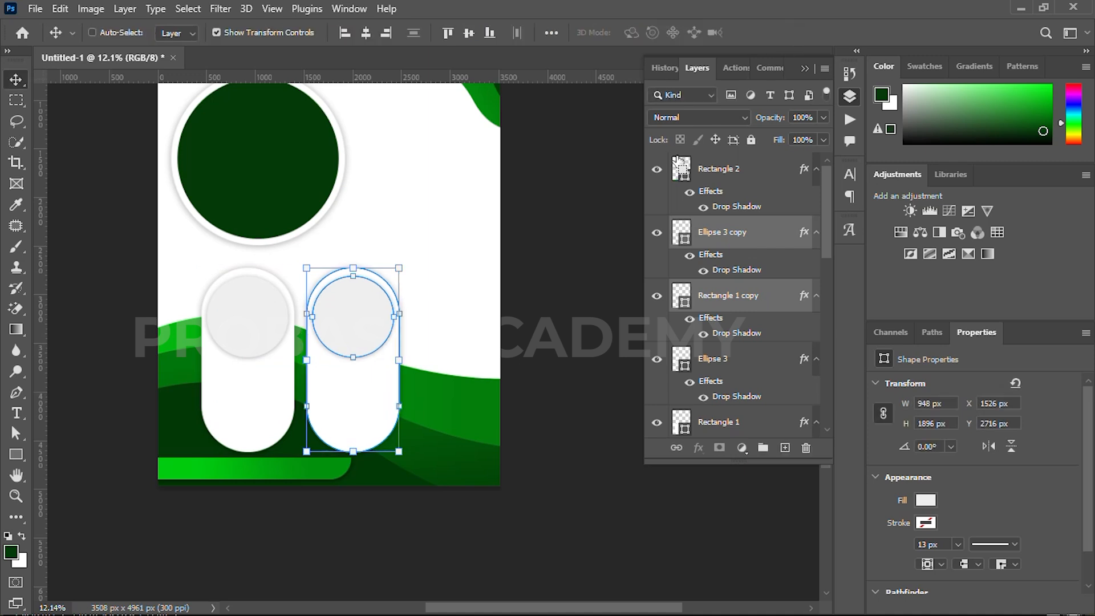
Create a third circle and rounded rectangle pair from the second one, placed near the page's right edge at about X 2537 px
key(ctrl+alt+t)
drag(350, 384, 448, 385)
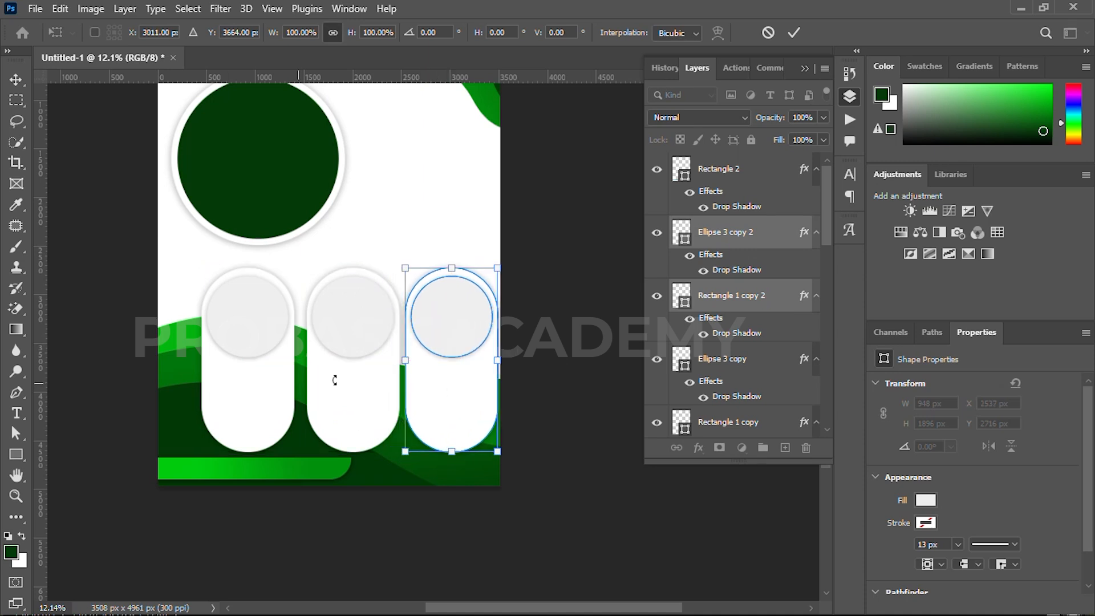
click(794, 32)
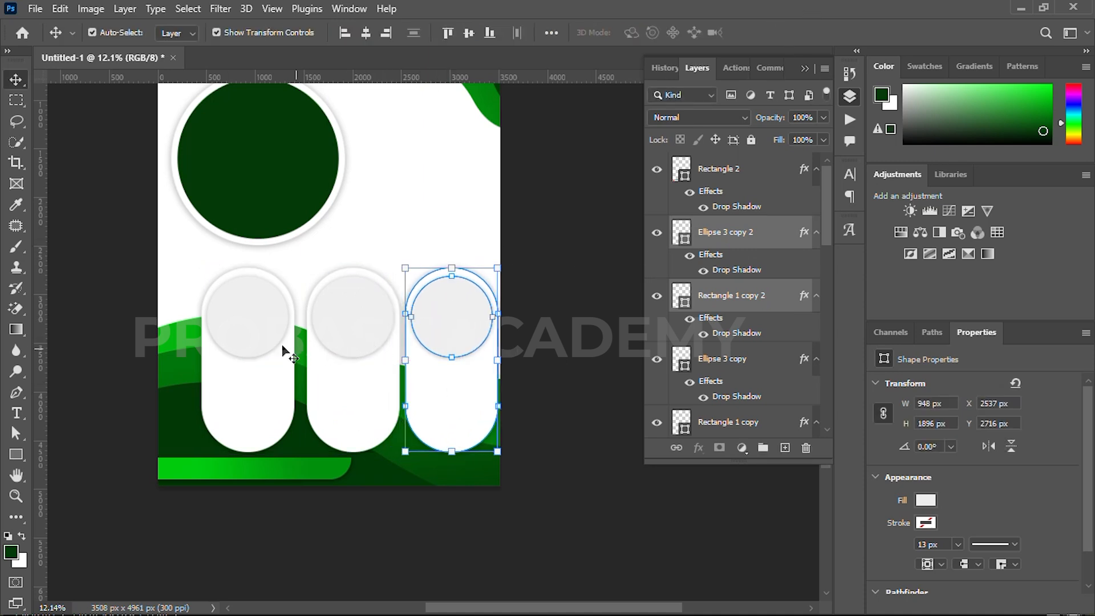
Shift the first two circle and rounded rectangle pairs together to the left, to X 215 px
click(239, 305)
shift+click(245, 419)
shift+click(344, 325)
shift+click(340, 414)
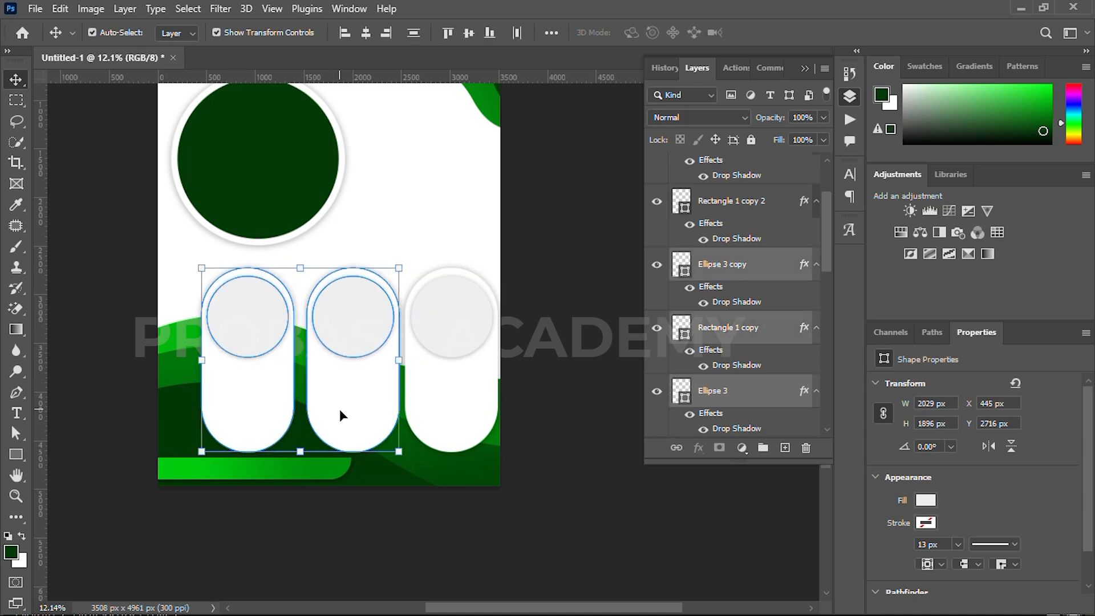
key(shift+Left)
key(shift+Left)
key(shift+Left)
key(shift+Left)
key(shift+Left)
key(shift+Left)
key(shift+Left)
key(shift+Left)
key(shift+Left)
key(shift+Left)
key(shift+Left)
key(shift+Left)
key(shift+Left)
key(shift+Left)
key(shift+Left)
key(shift+Left)
key(shift+Left)
key(shift+Left)
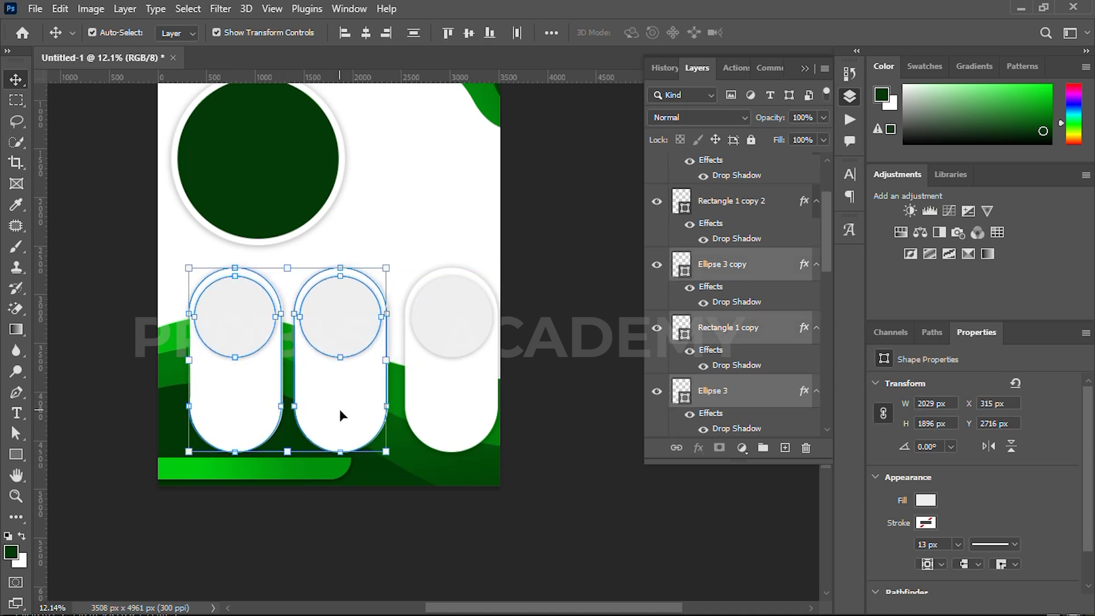
key(shift+Left)
key(shift+Left)
key(shift+Left)
key(shift+Left)
key(shift+Left)
key(shift+Left)
key(shift+Left)
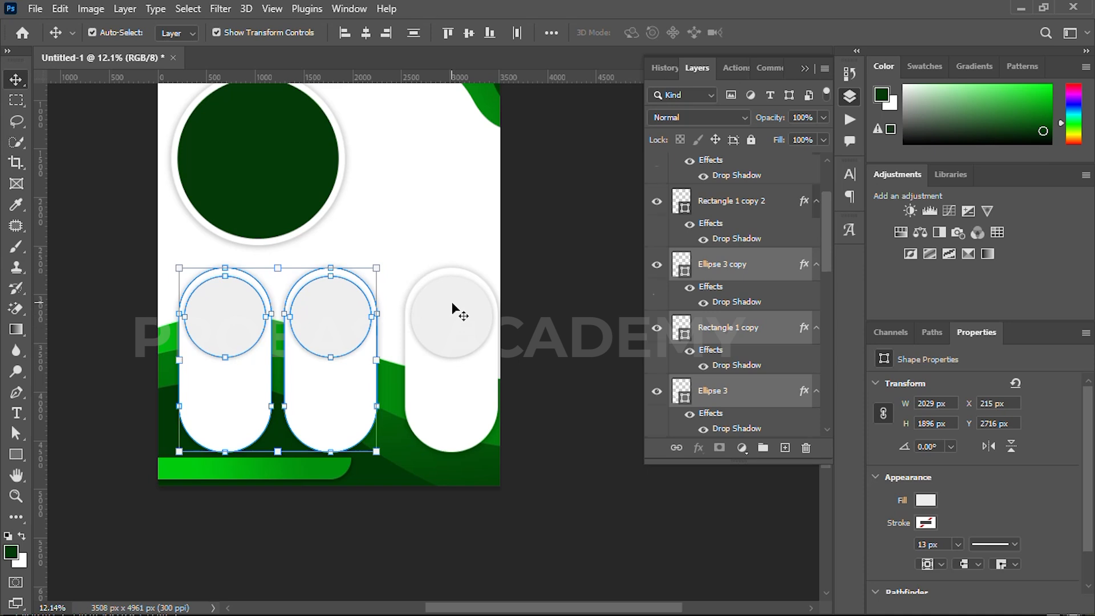
Move the third circle and rounded rectangle pair left to X 2377 px to even out the spacing
click(457, 311)
shift+click(442, 422)
key(shift+Left)
key(shift+Left)
key(shift+Left)
key(shift+Left)
key(shift+Left)
key(shift+Left)
key(shift+Left)
key(shift+Left)
key(shift+Left)
key(shift+Left)
key(shift+Left)
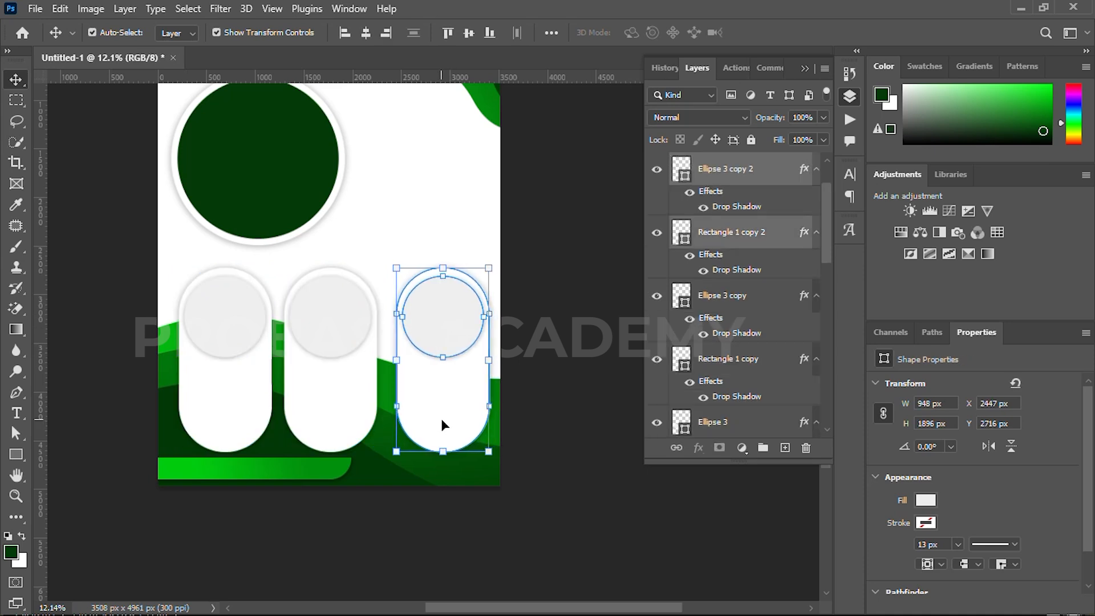
key(shift+Left)
key(shift+Left)
key(shift+Left)
key(shift+Left)
key(shift+Left)
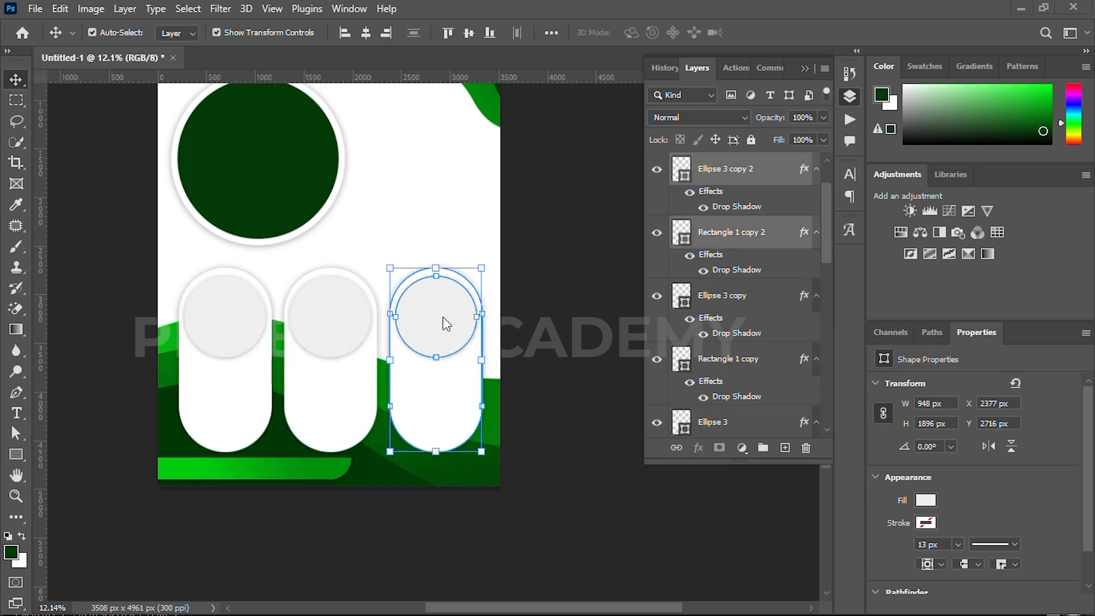
Select the small circles on all three cards and set their fill colour to #f9f9f9
click(544, 307)
click(436, 319)
shift+click(342, 330)
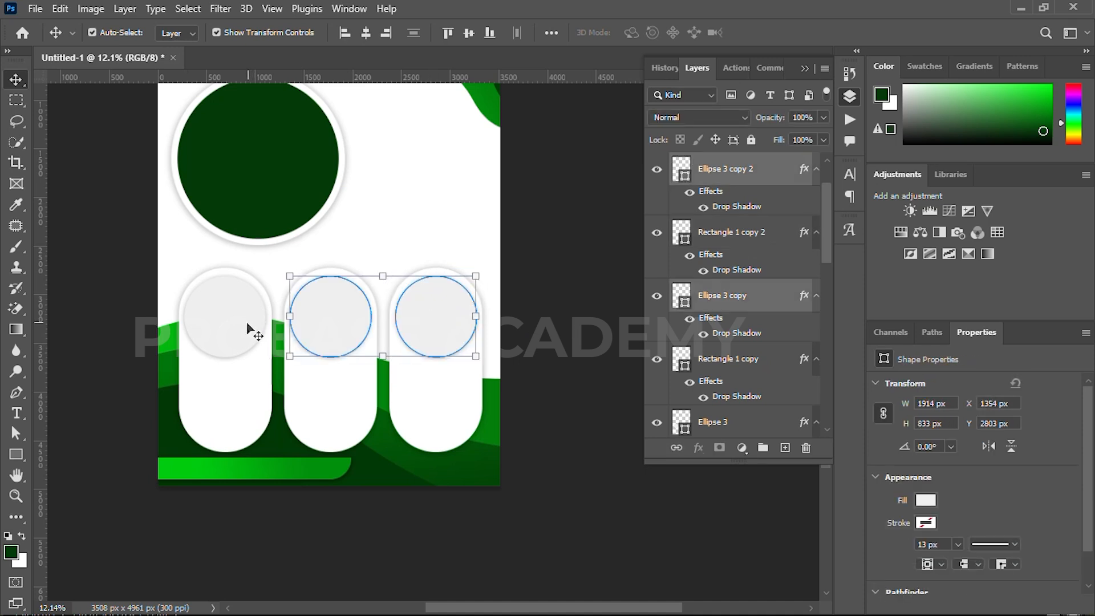
shift+click(243, 324)
key(u)
click(179, 32)
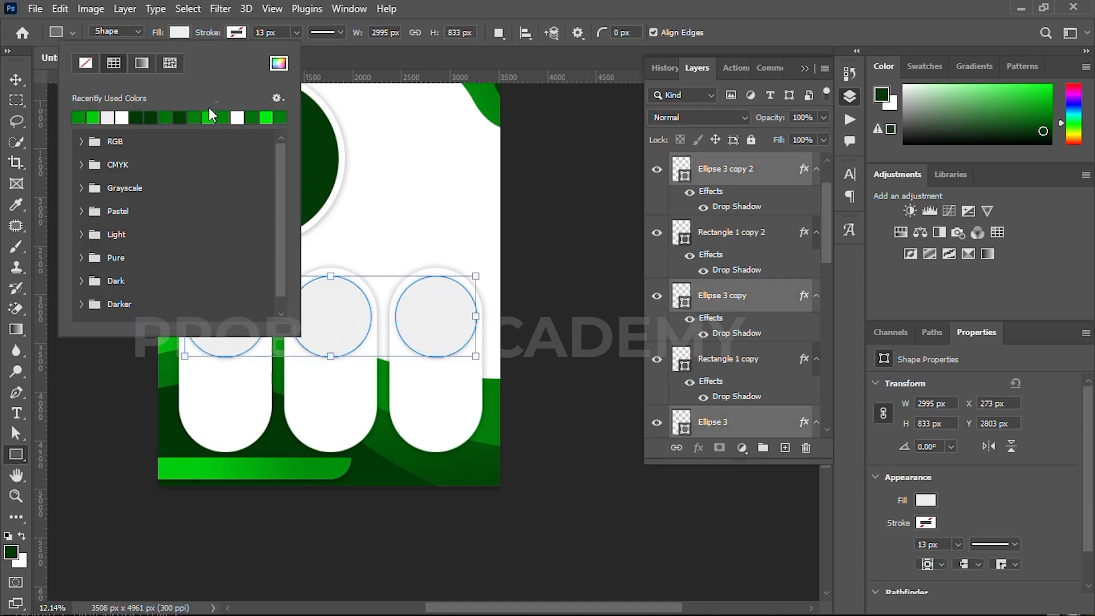
click(285, 62)
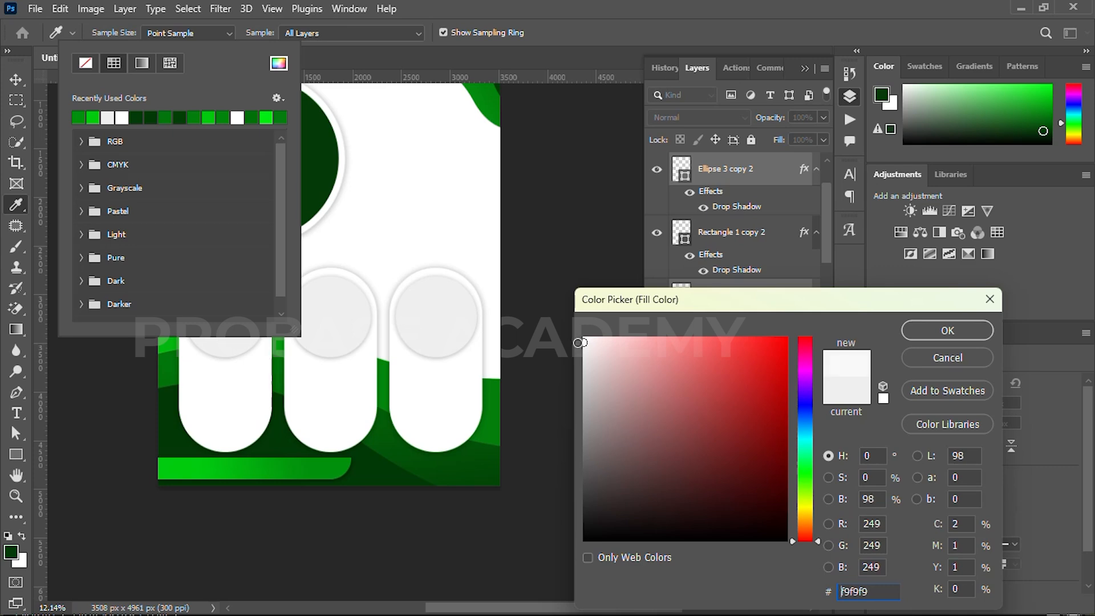
click(947, 330)
click(16, 80)
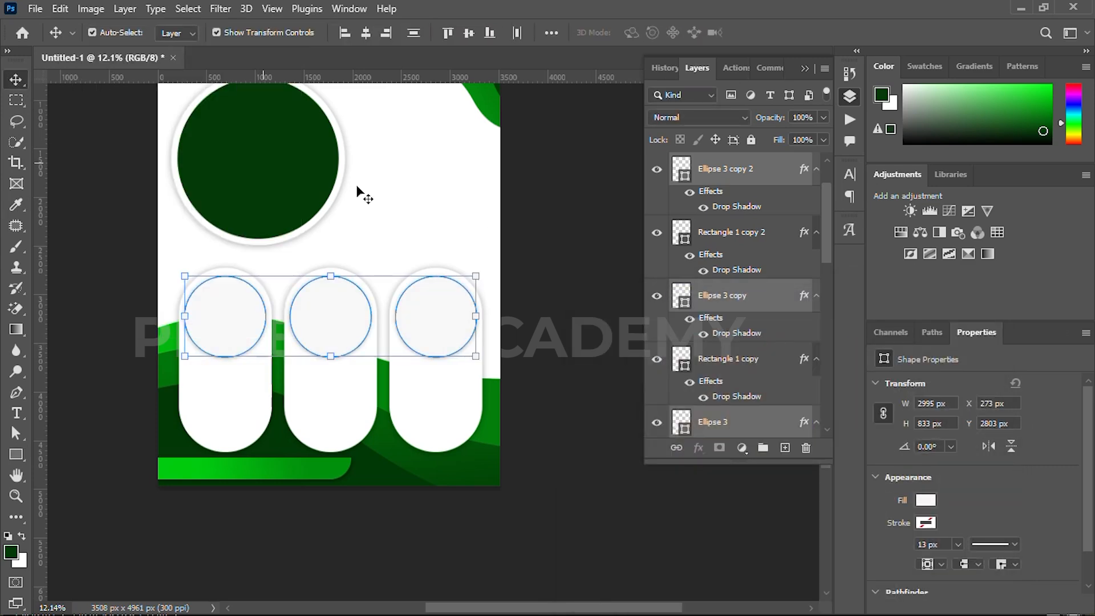
click(536, 231)
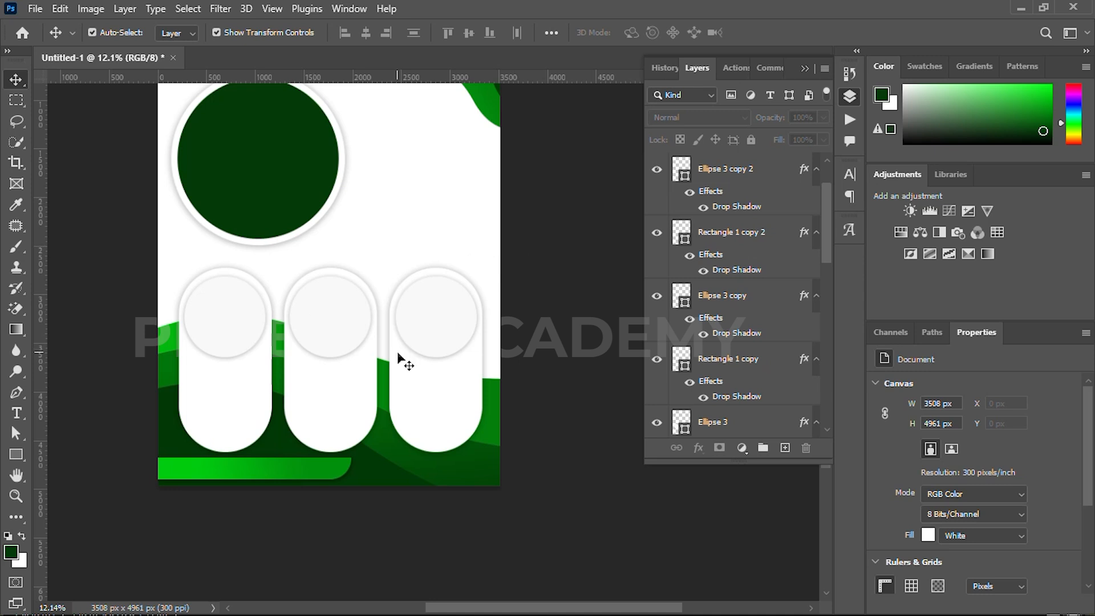
Duplicate the LOGO COMPANY text into the first card below its circle and scale it to 65.5%
scroll(371, 235, up, 3)
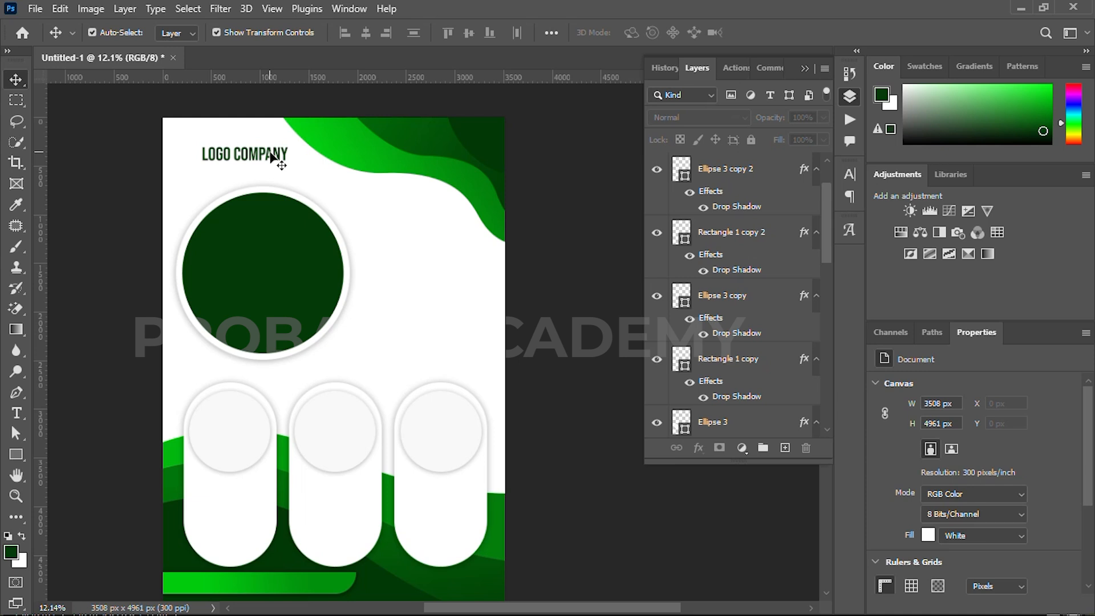
drag(274, 157, 254, 481)
drag(765, 435, 753, 142)
scroll(237, 491, up, 3)
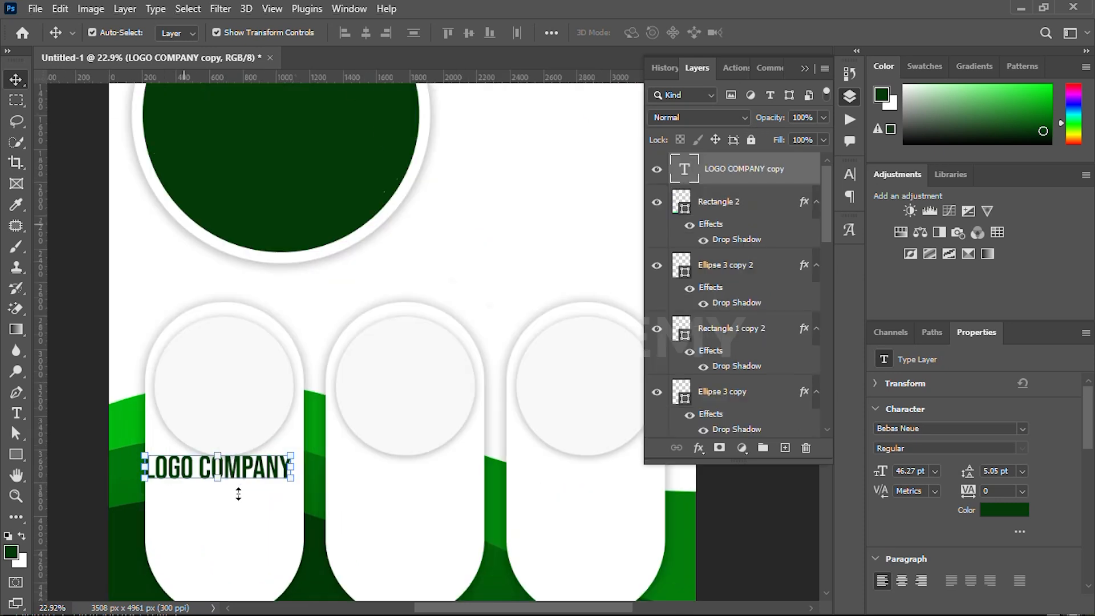
drag(337, 461, 275, 479)
drag(284, 480, 281, 477)
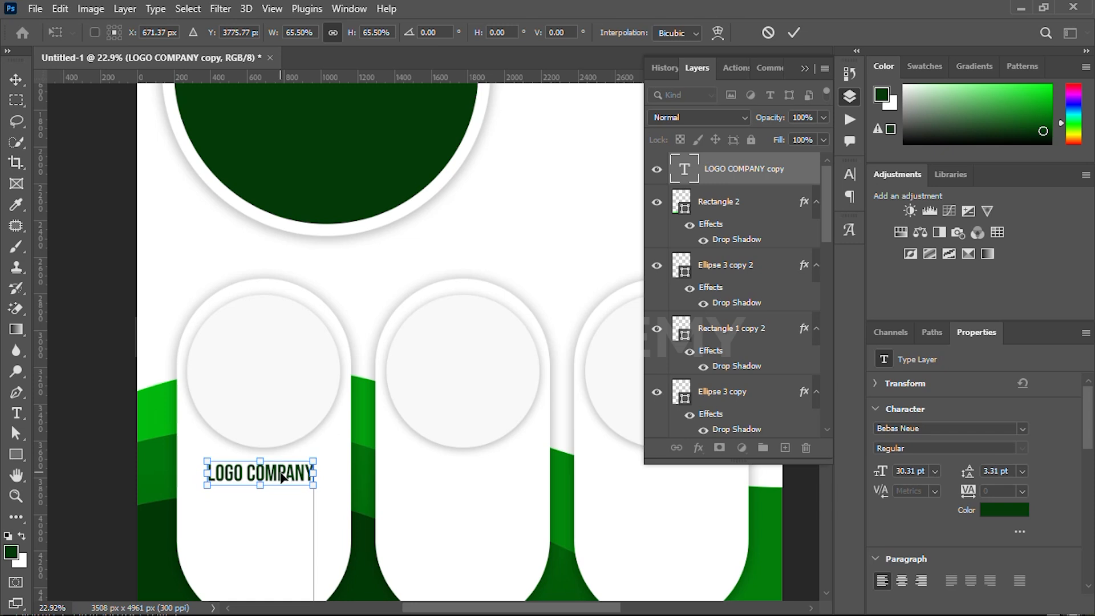
click(792, 34)
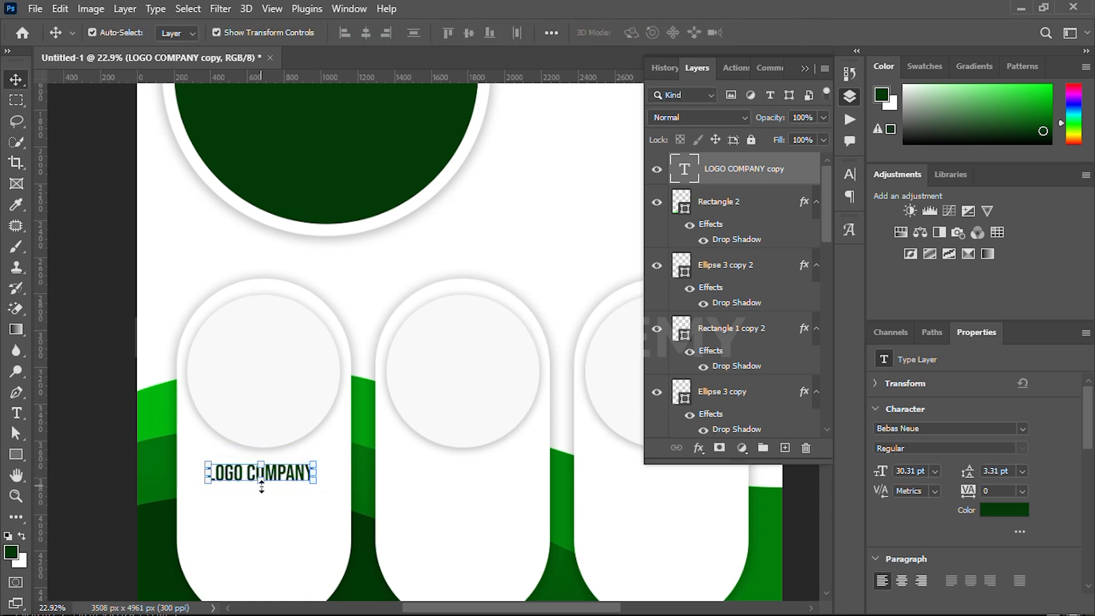
Copy the small LOGO COMPANY text below the circles of the second and third cards
drag(262, 485, 481, 479)
key(ctrl+j)
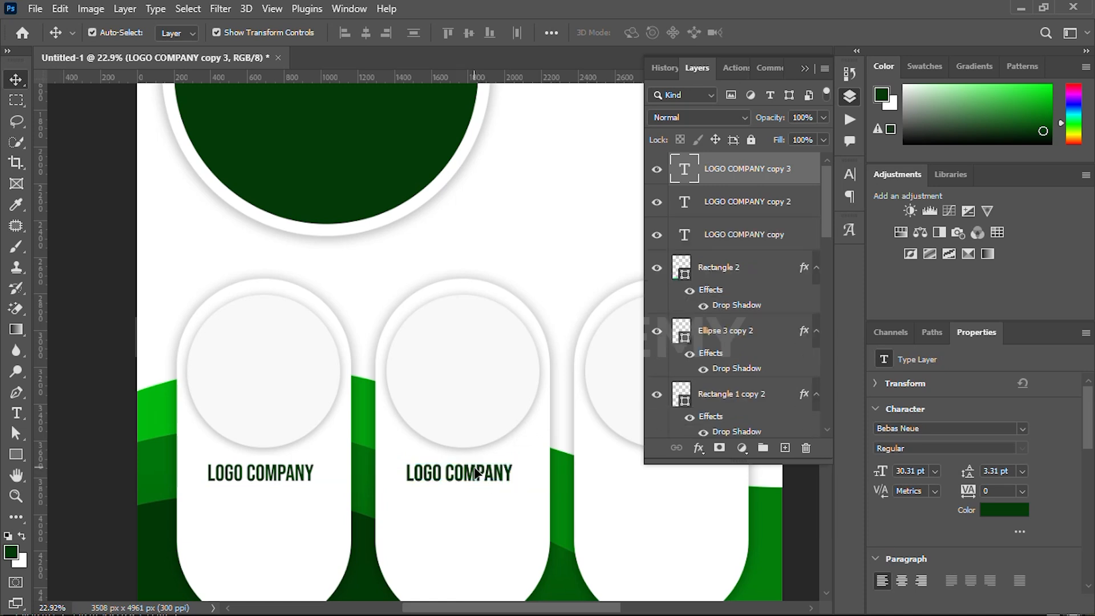
double_click(478, 472)
click(738, 35)
drag(482, 485, 690, 487)
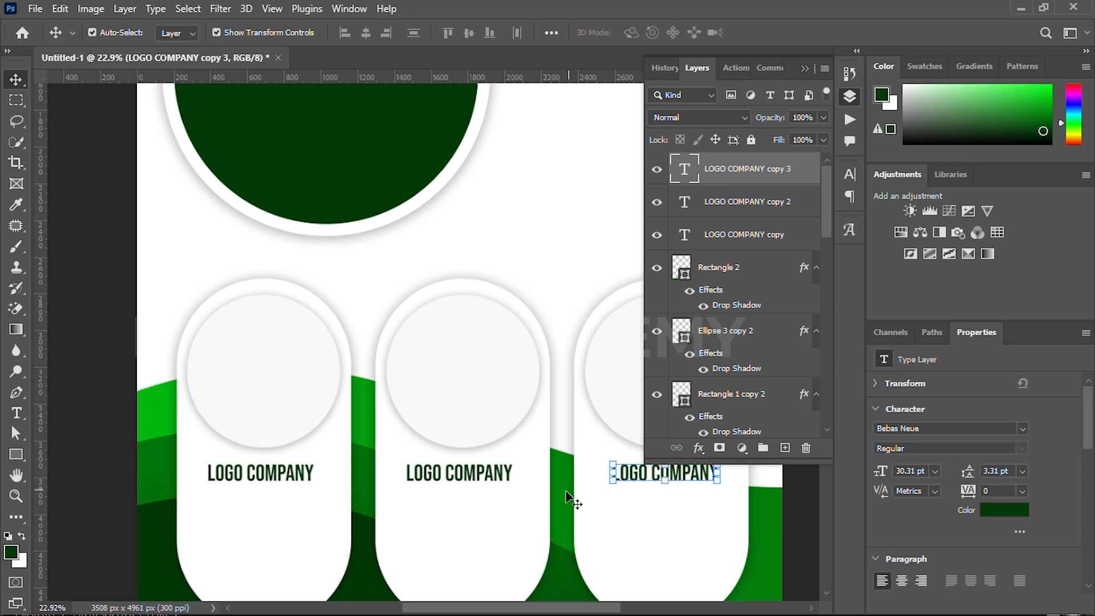
scroll(552, 492, down, 6)
drag(546, 491, 480, 491)
click(198, 452)
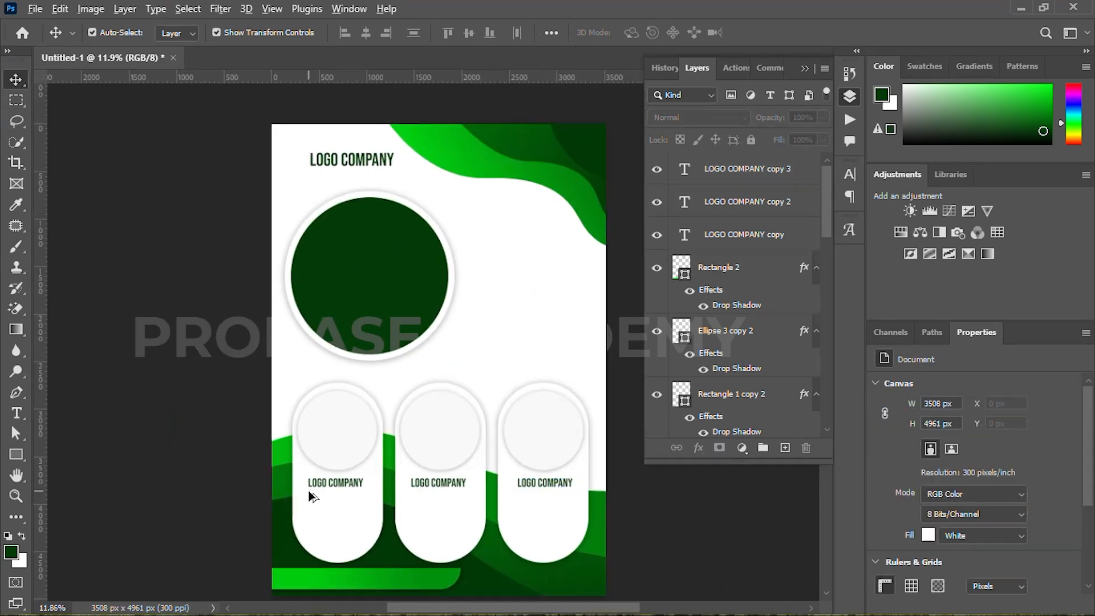
Change the first card's text to AGRIC and enlarge it to about 54.58 pt, centred below the circle
scroll(332, 488, up, 9)
click(342, 495)
drag(402, 501, 281, 399)
scroll(280, 400, down, 5)
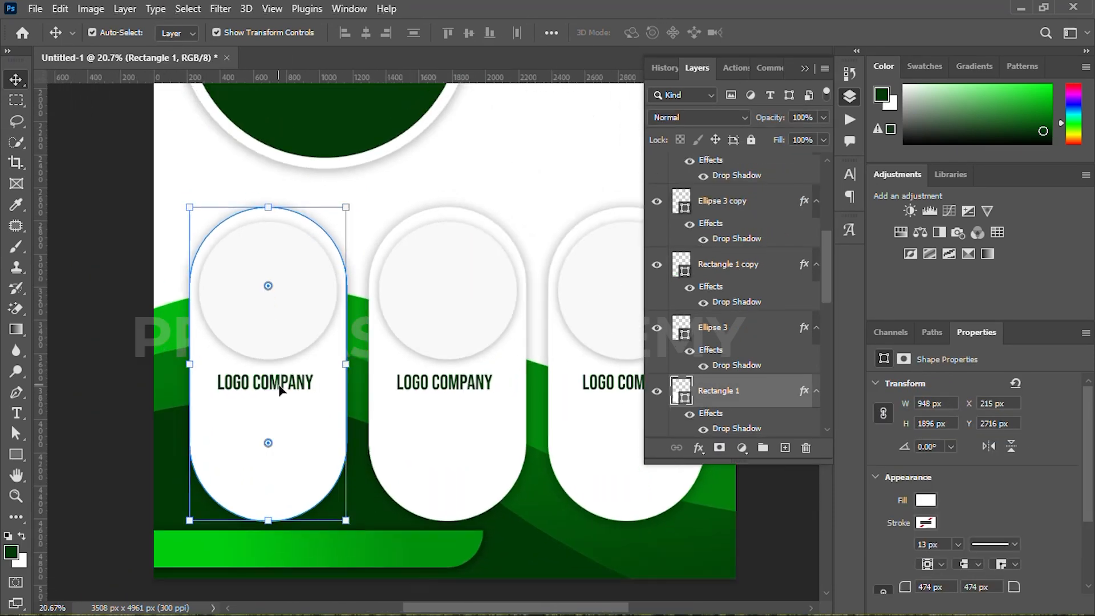
double_click(280, 390)
text(AGRIC)
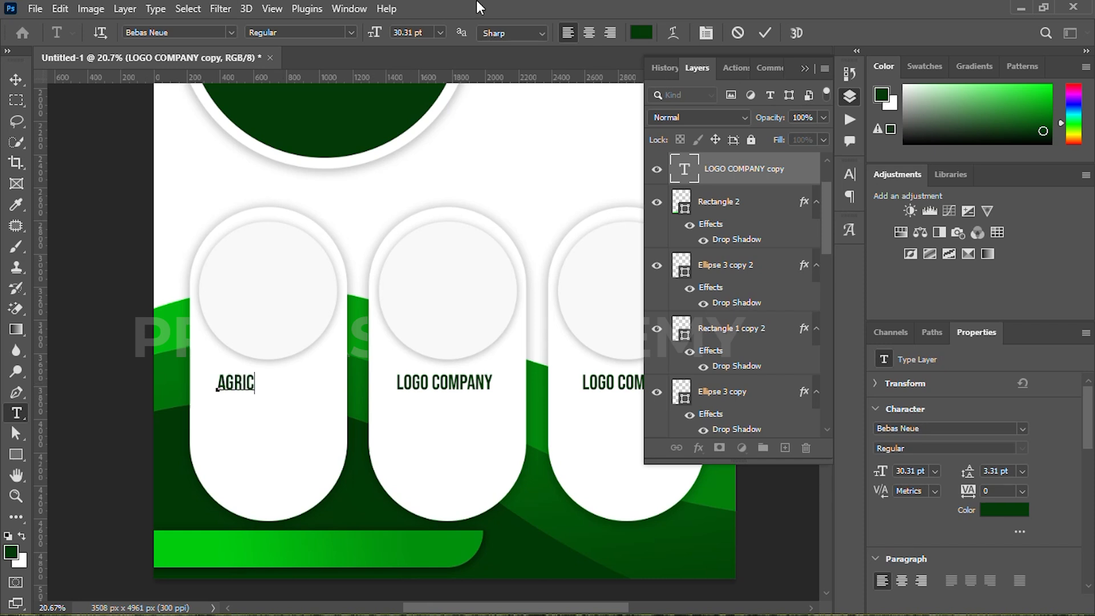
click(762, 33)
key(v)
mouse_move(261, 381)
mouse_down()
mouse_move(299, 378)
mouse_move(272, 398)
mouse_up()
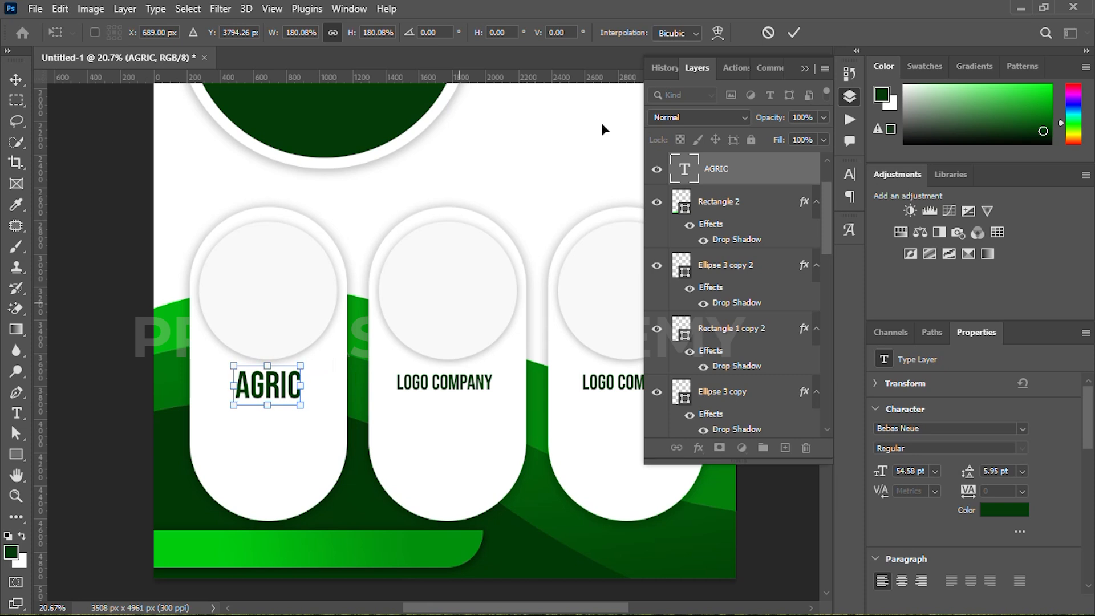
key(Return)
Delete the LOGO COMPANY text from the second and third cards
click(441, 385)
key(Delete)
click(602, 388)
key(Delete)
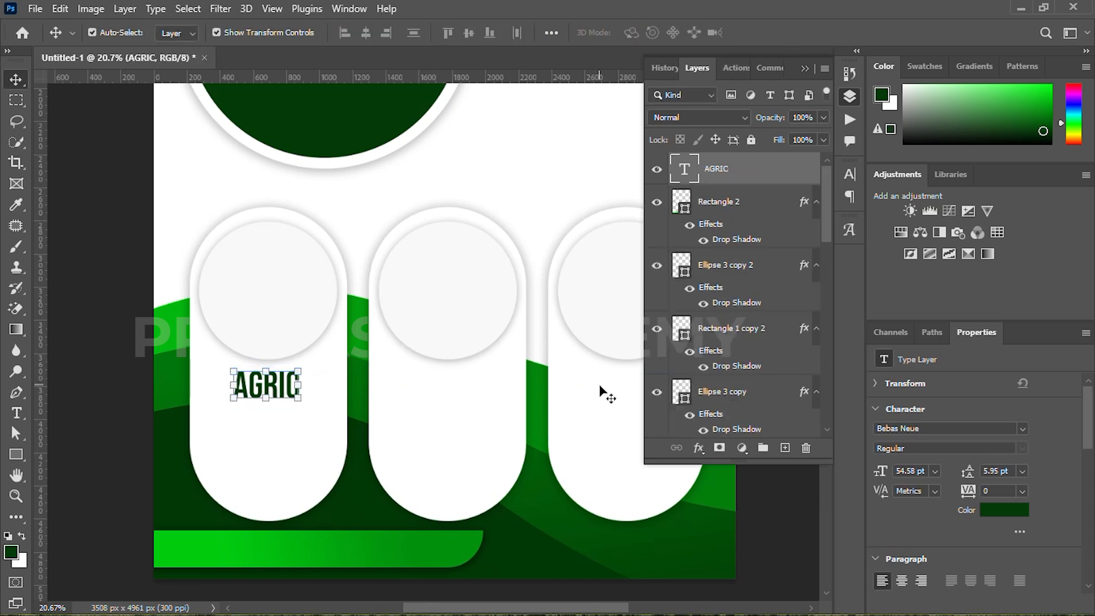
Duplicate the AGRIC heading twice and place the copies below the circles of the second and third cards
key(ctrl+j)
key(ctrl+j)
drag(275, 390, 507, 392)
key(ctrl+z)
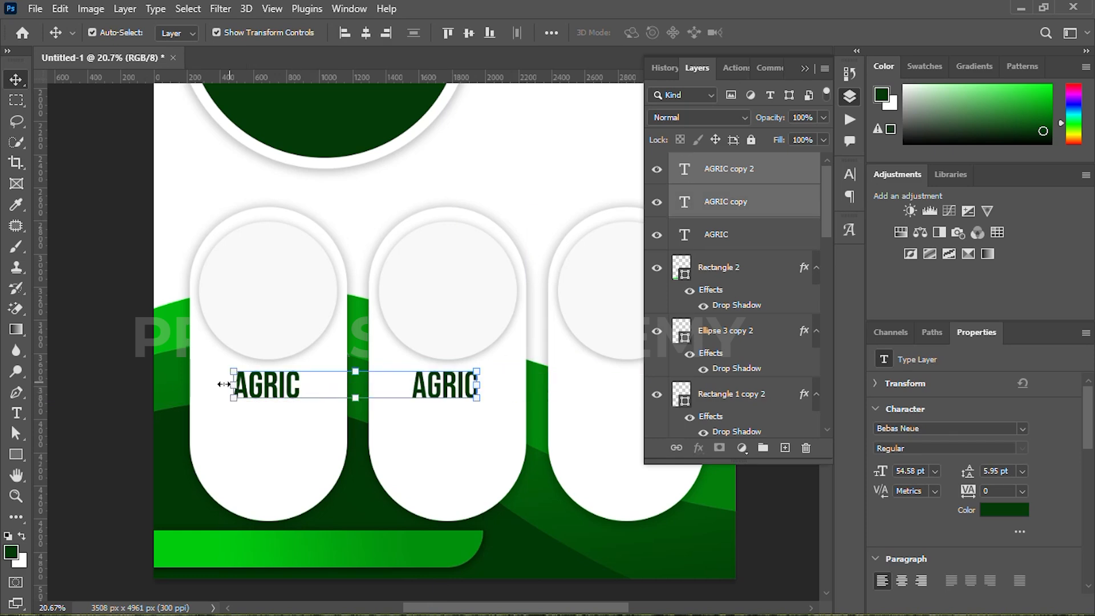
click(141, 386)
drag(264, 385, 468, 365)
scroll(442, 374, down, 5)
click(536, 284)
drag(398, 336, 437, 357)
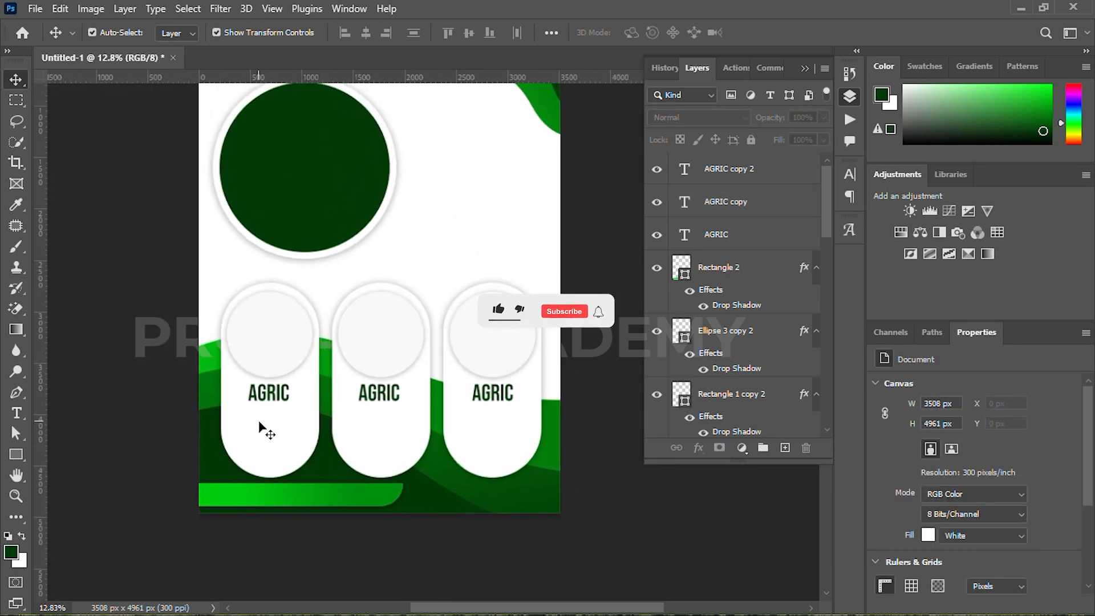
Add a lorem ipsum paragraph text box below the AGRIC heading in the first card
scroll(215, 411, up, 4)
key(t)
drag(234, 416, 349, 482)
key(Escape)
Format the first card's paragraph as centred Montserrat SemiBold, 11 pt with 14 pt leading and no all caps
click(850, 174)
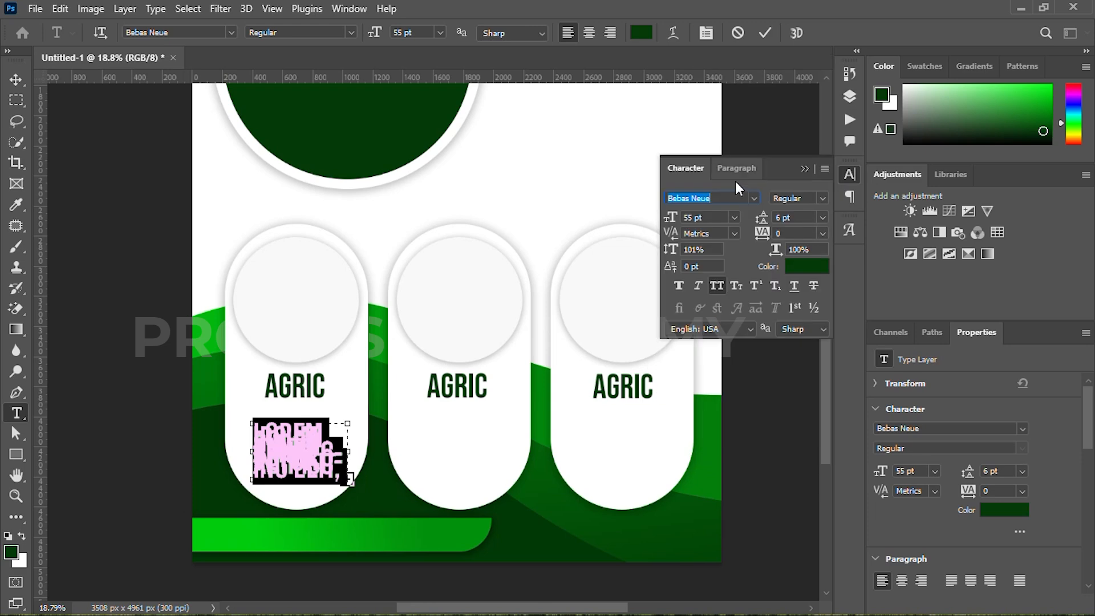
click(754, 198)
click(720, 275)
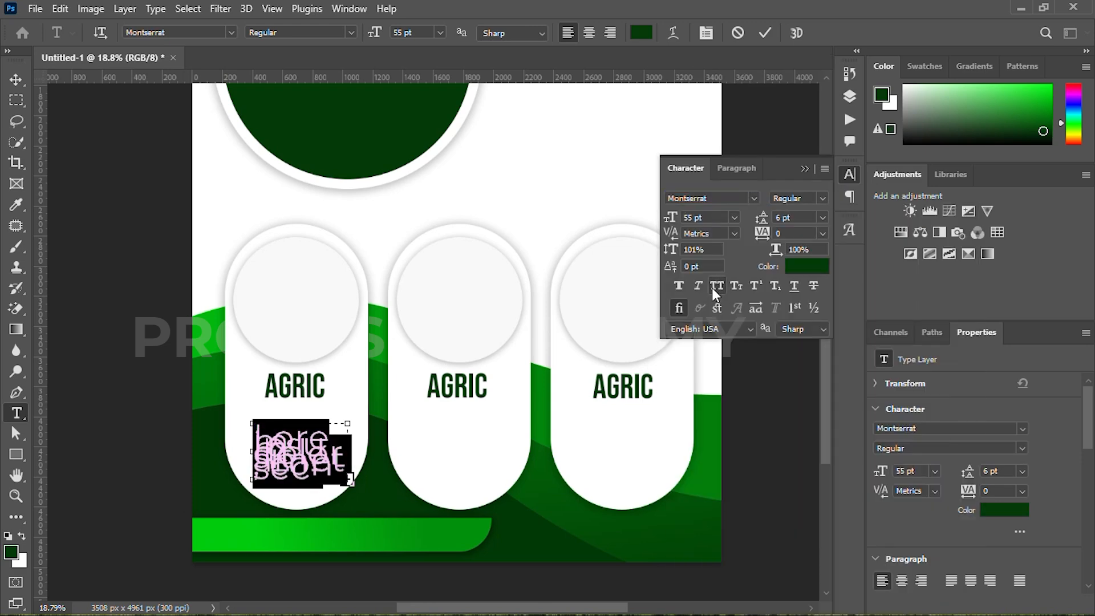
mouse_move(672, 218)
mouse_down()
mouse_move(630, 227)
mouse_move(665, 223)
mouse_up()
drag(769, 219, 772, 220)
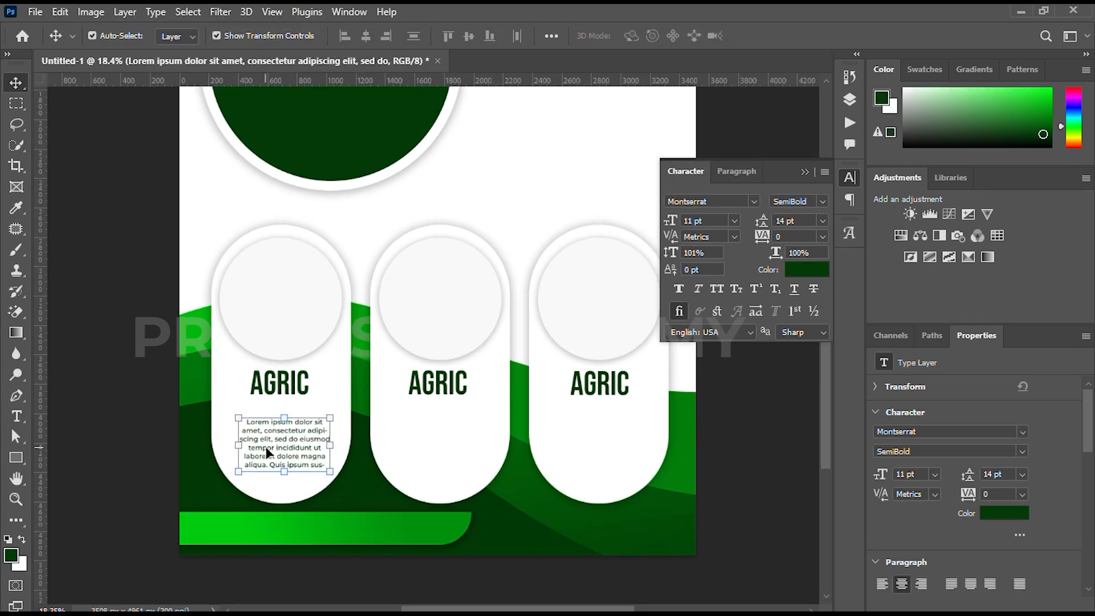
Nudge the first card's paragraph up and slightly left so it sits centred just below the AGRIC heading
key(shift+Left)
key(shift+Left)
key(shift+Up)
key(shift+Up)
key(shift+Up)
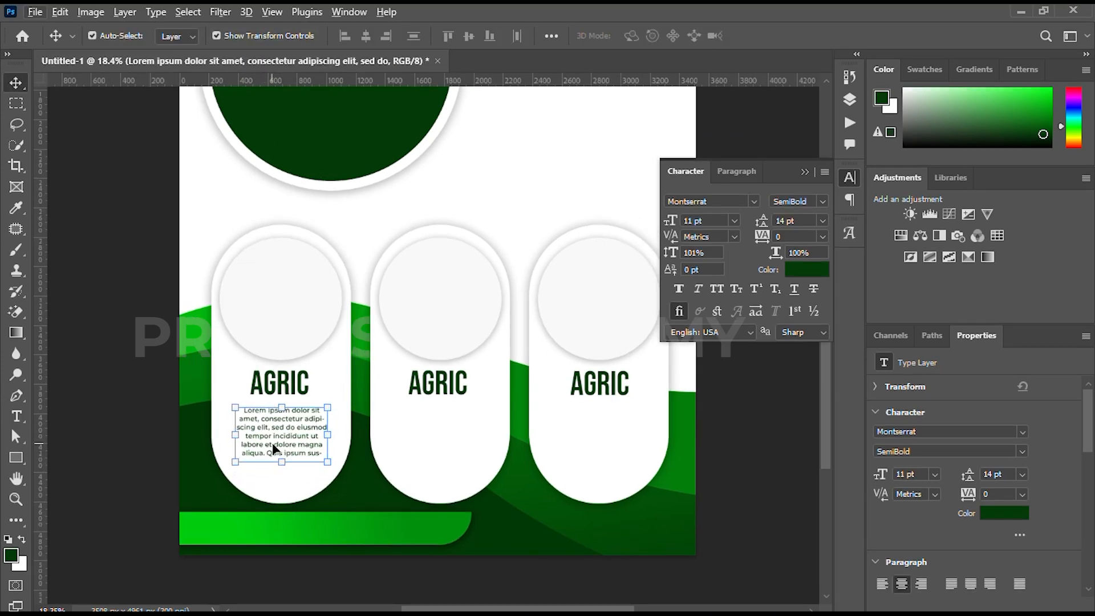
Copy the lorem ipsum paragraph below the AGRIC headings of the second and third cards
drag(272, 448, 426, 449)
click(291, 433)
drag(291, 433, 607, 432)
scroll(479, 441, down, 4)
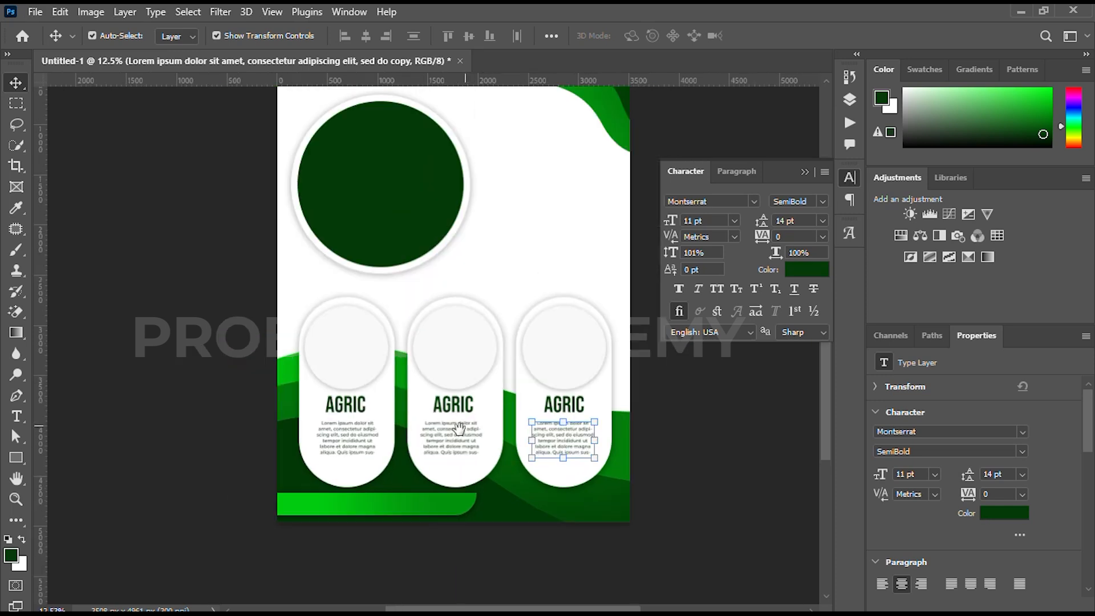
drag(459, 432, 419, 473)
click(648, 458)
Place the seedling watering photo from the LOCALSEND folder over the large circle, scaled to about 1601 x 2339 px
key(alt+Tab)
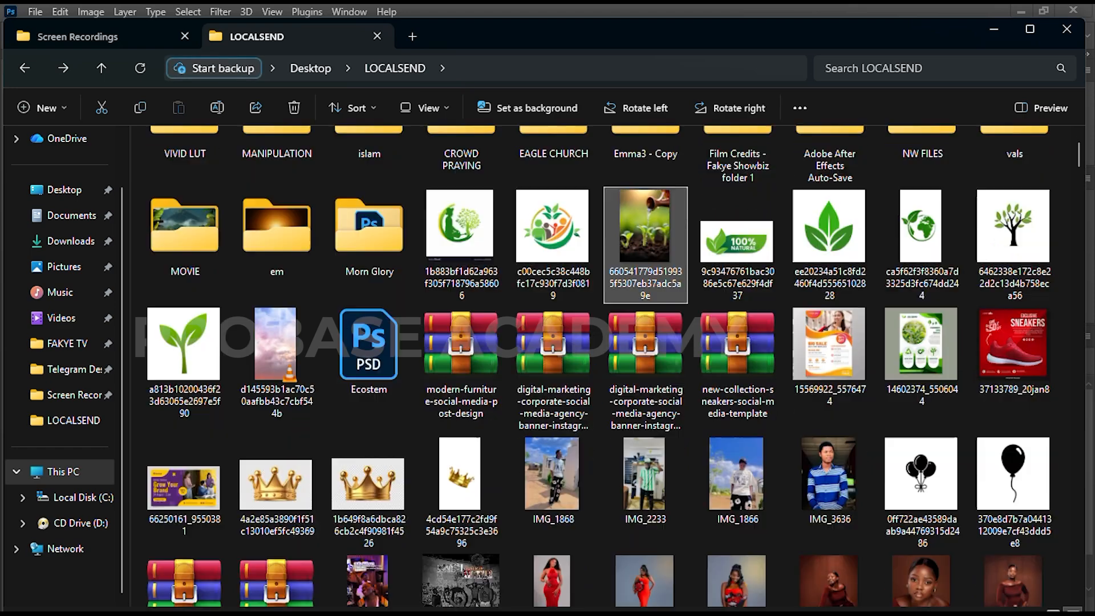
drag(645, 234, 402, 409)
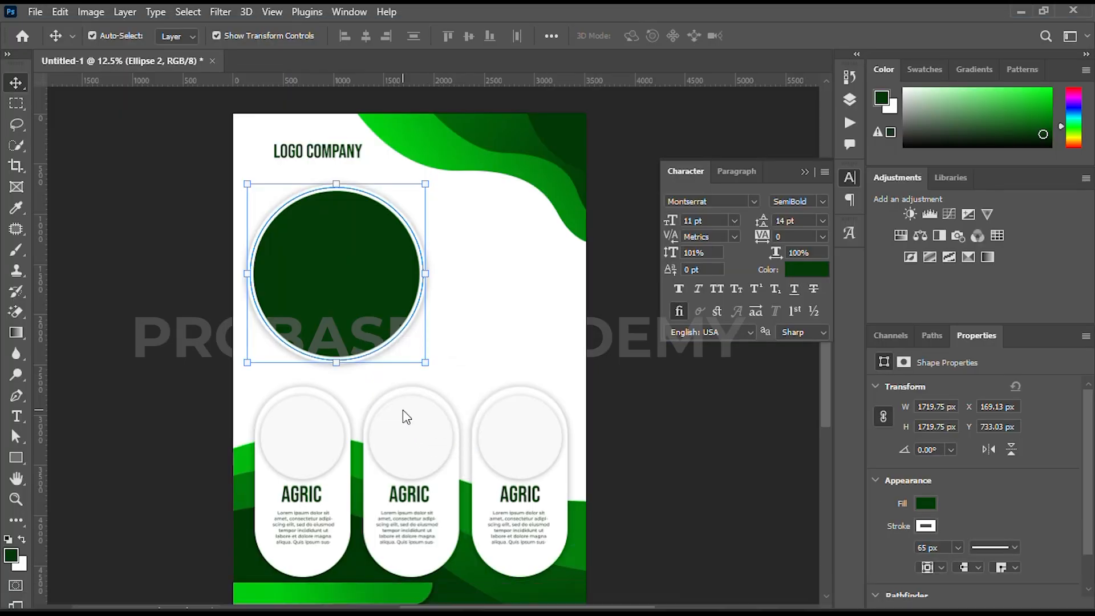
drag(494, 361, 442, 346)
drag(358, 169, 353, 299)
drag(354, 327, 327, 187)
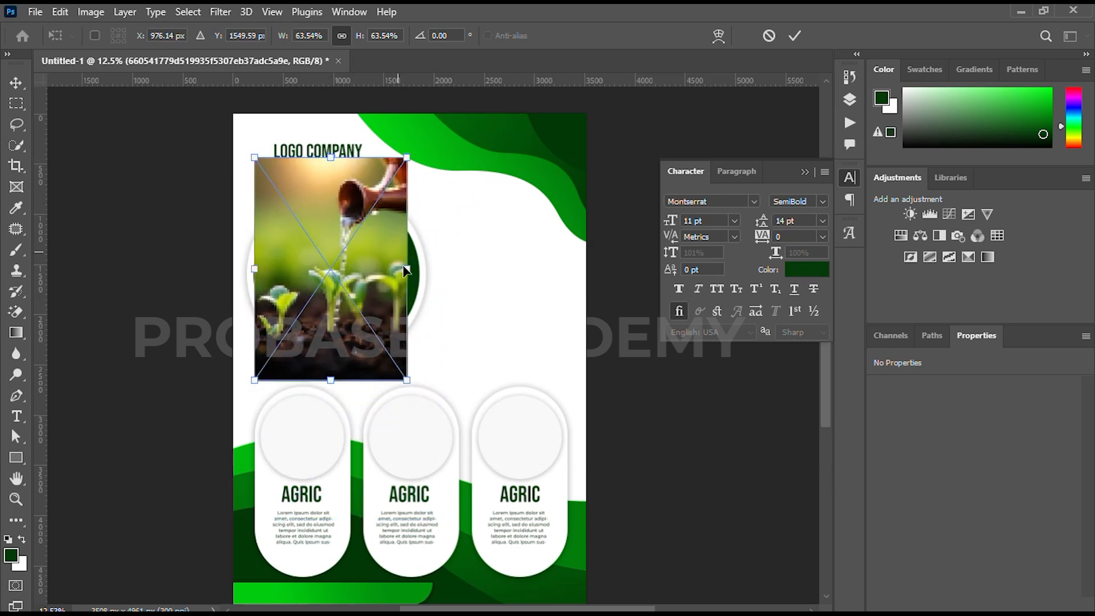
drag(411, 272, 419, 274)
click(795, 38)
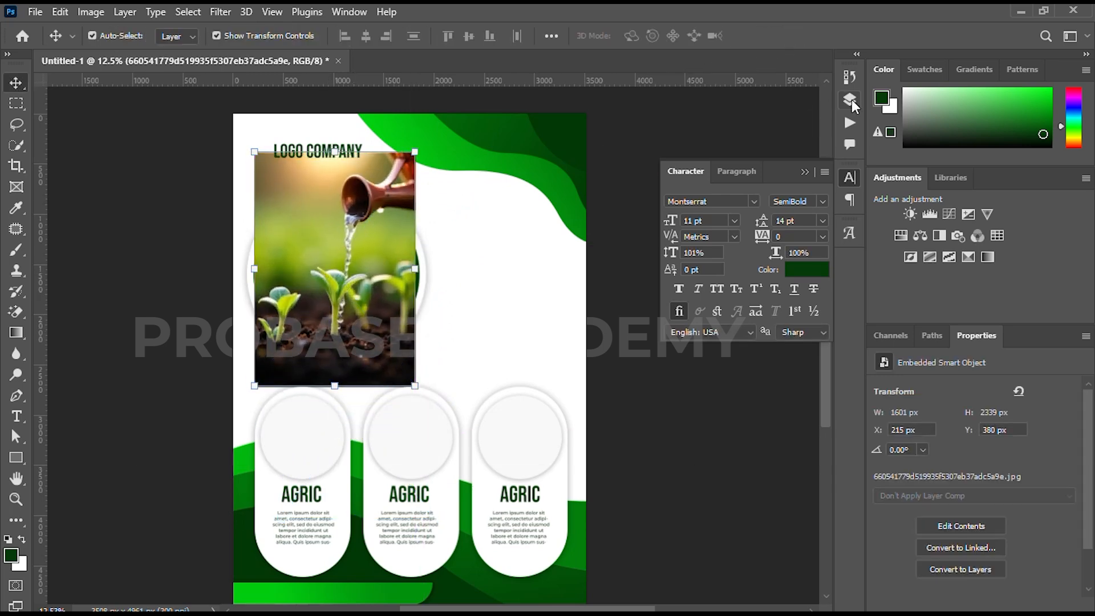
Clip the seedling photo to the large circle layer, Ellipse 2
key(F7)
scroll(701, 265, down, 10)
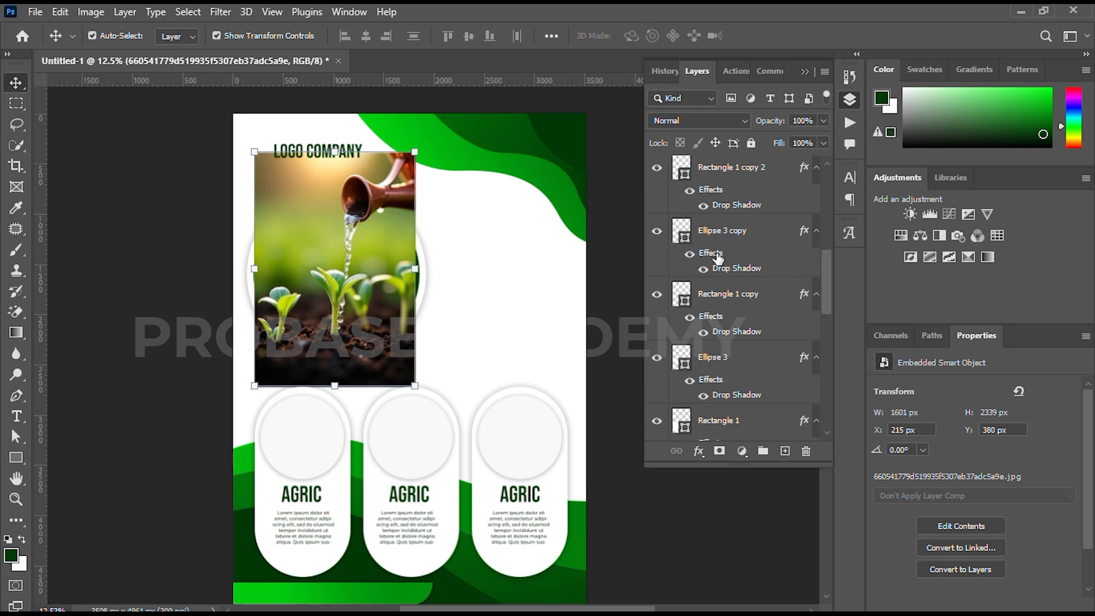
alt+click(673, 324)
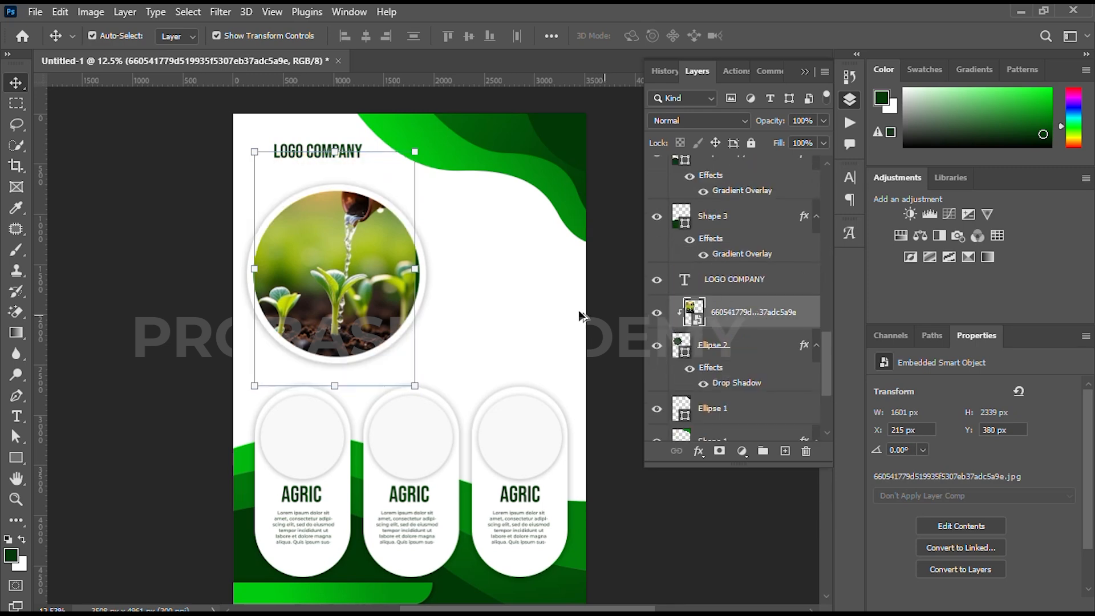
Enlarge and reposition the clipped photo so it fills the large circle completely
drag(252, 269, 247, 273)
drag(416, 269, 390, 278)
click(794, 36)
click(161, 278)
Add a lorem ipsum paragraph text box beside the photo circle, above the third card, and set its leading to 19 pt
drag(290, 264, 248, 270)
key(t)
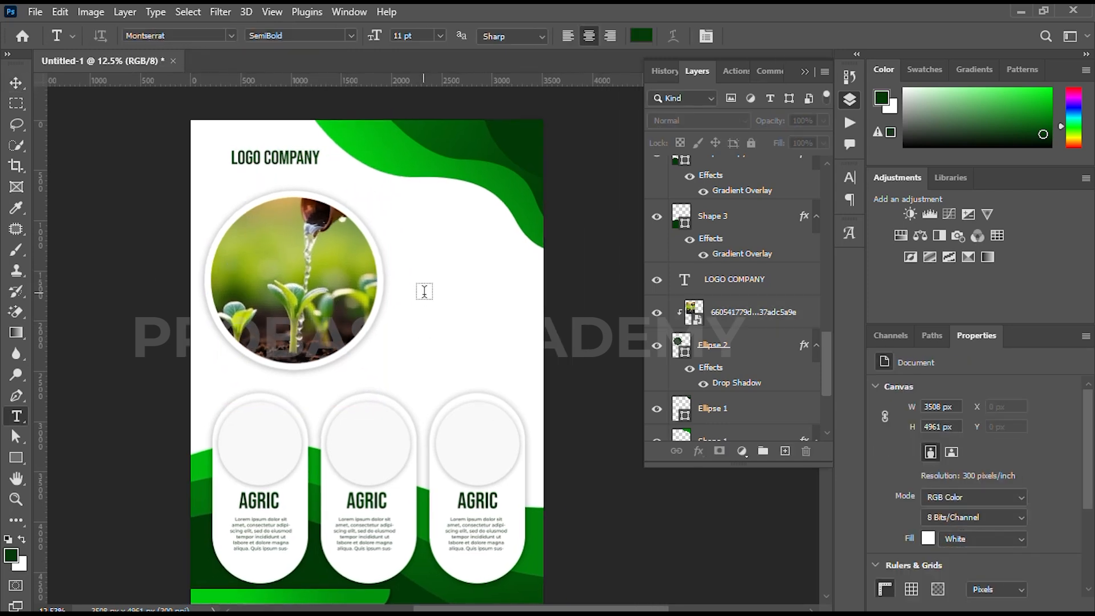
drag(431, 287, 527, 387)
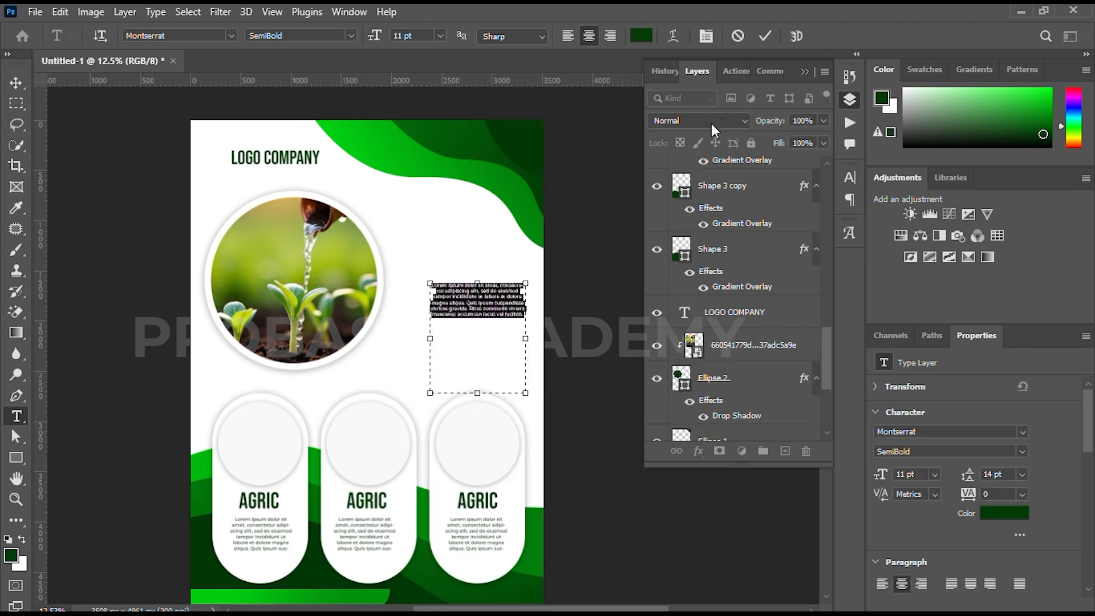
click(850, 176)
mouse_move(760, 223)
mouse_down()
mouse_move(774, 223)
mouse_move(765, 226)
mouse_up()
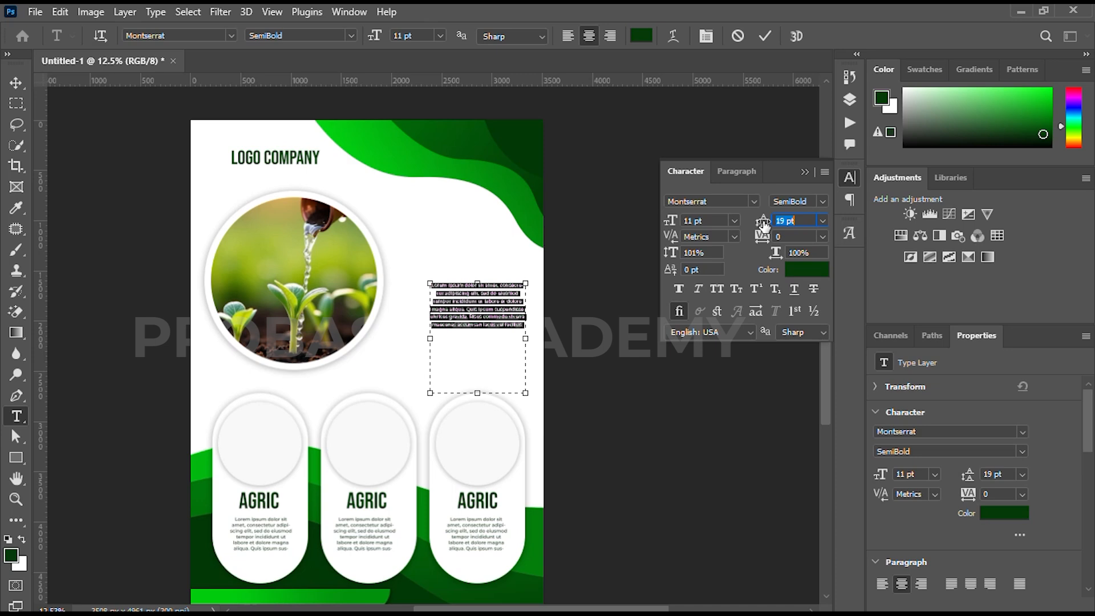
Copy the paragraph beside the photo and paste it again below itself in the same text box
click(523, 328)
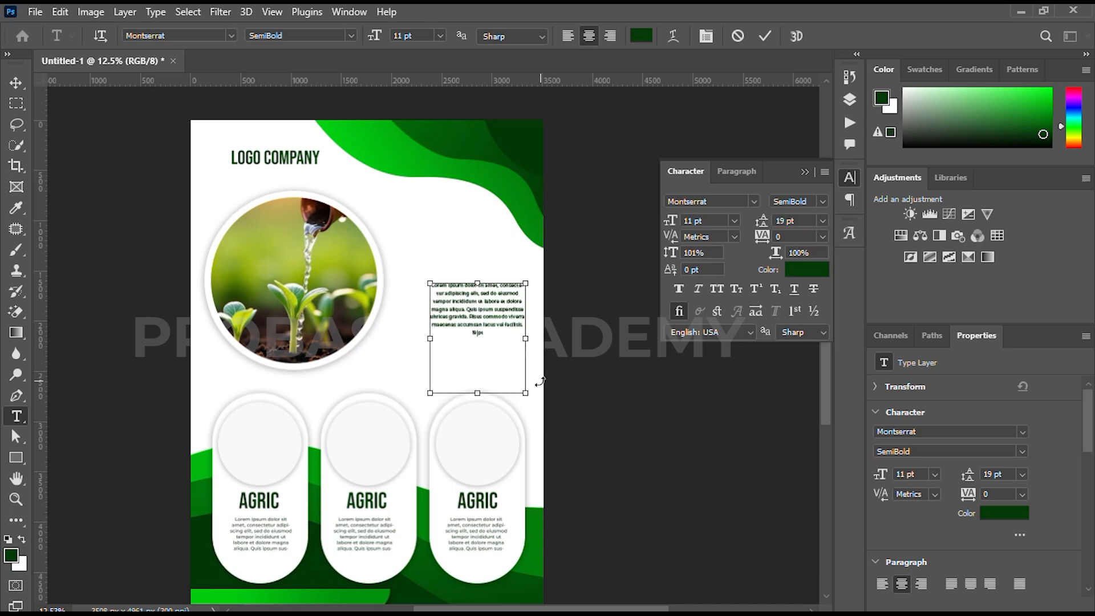
key(ctrl+a)
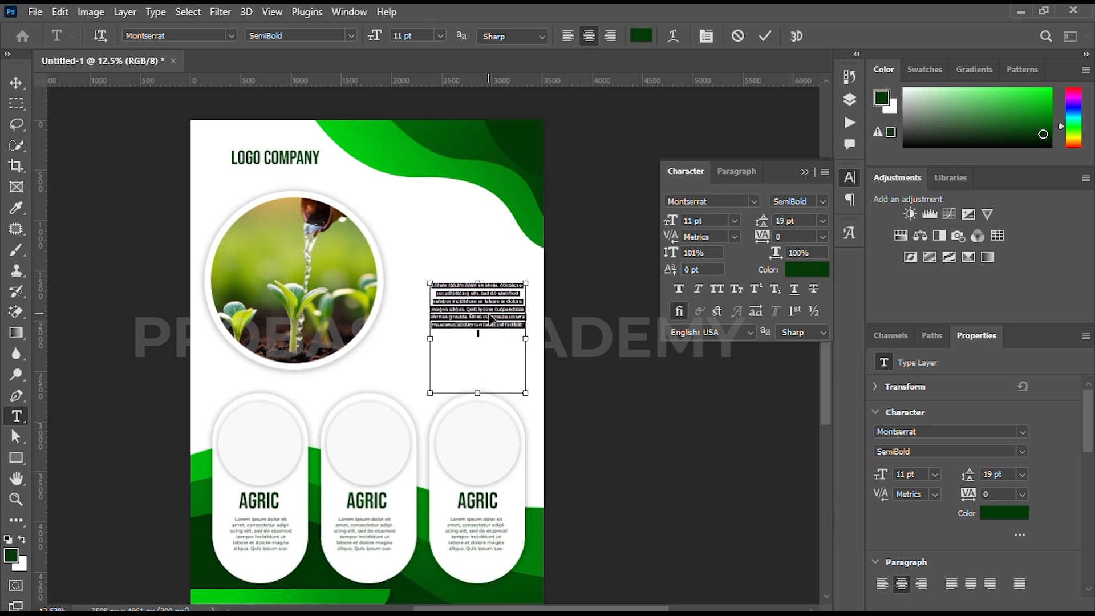
key(ctrl+c)
click(479, 333)
key(ctrl+v)
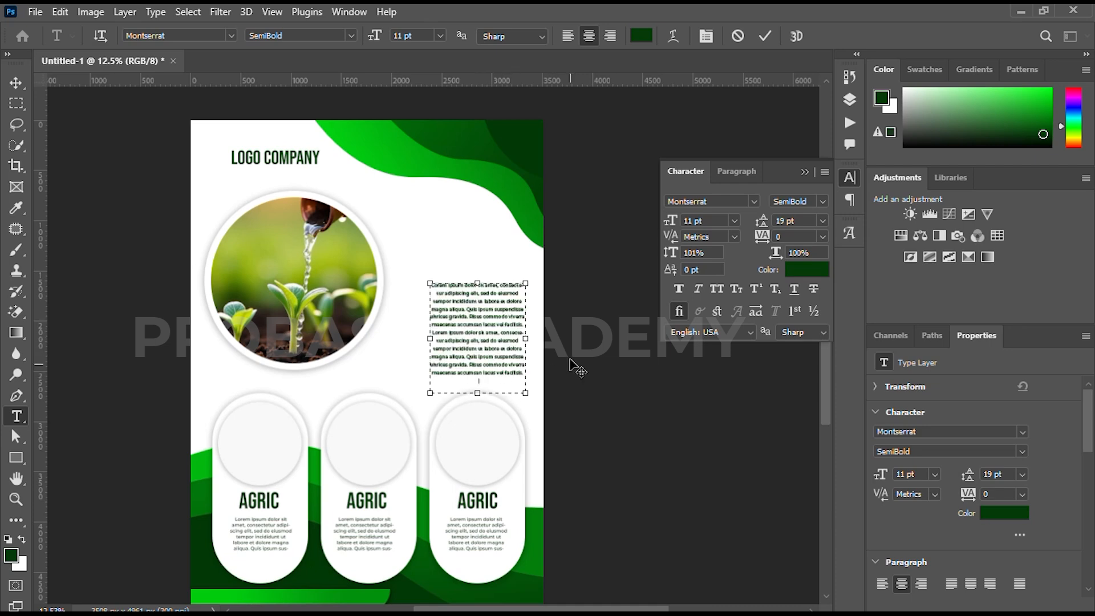
Right-align the whole description paragraph and set its leading to 21 pt
key(ctrl+a)
click(921, 584)
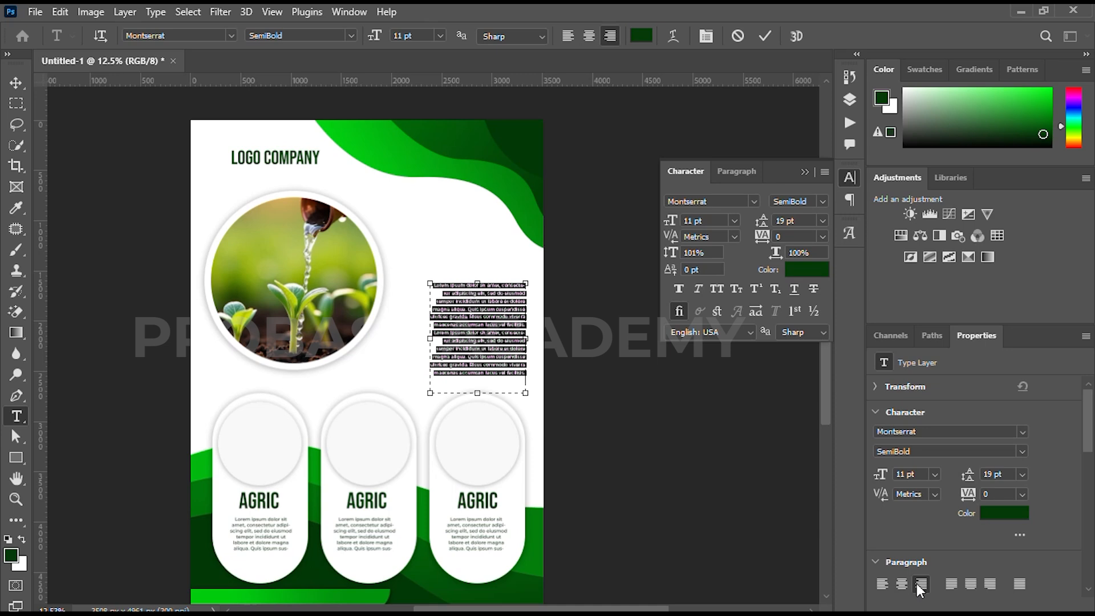
key(Up)
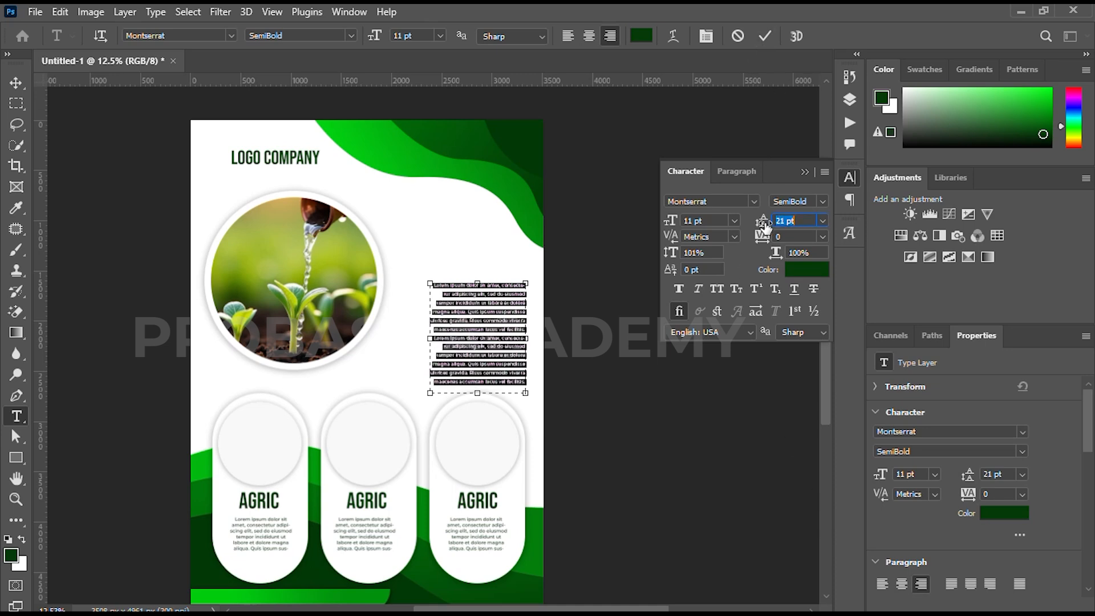
click(762, 36)
key(v)
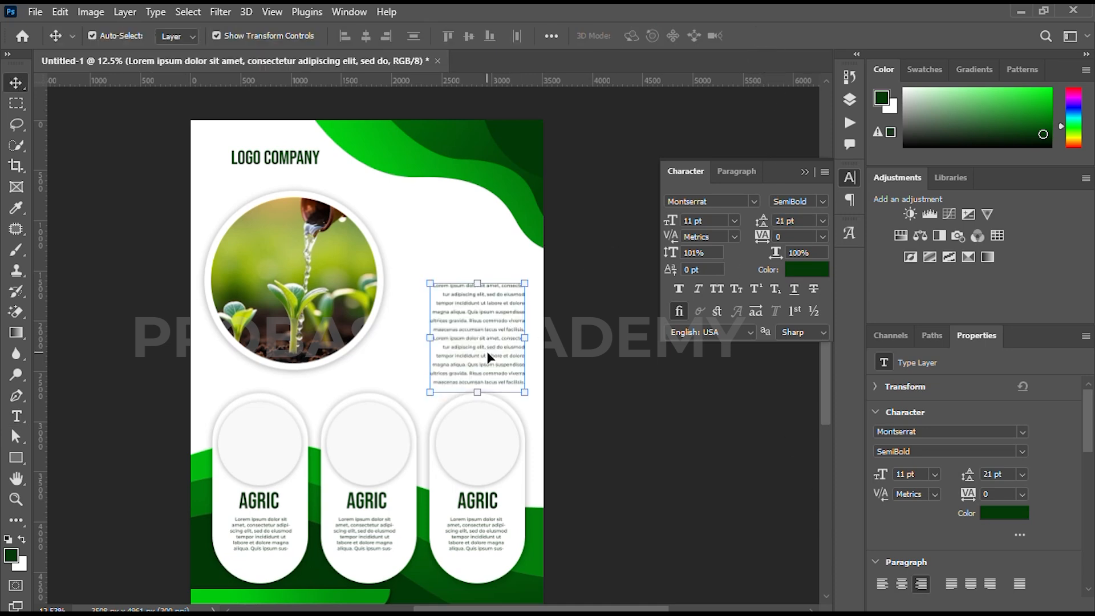
Nudge the description paragraph slightly upward, away from the third card
key(shift+Up)
key(shift+Up)
key(shift+Up)
key(shift+Up)
key(shift+Up)
key(shift+Up)
click(568, 327)
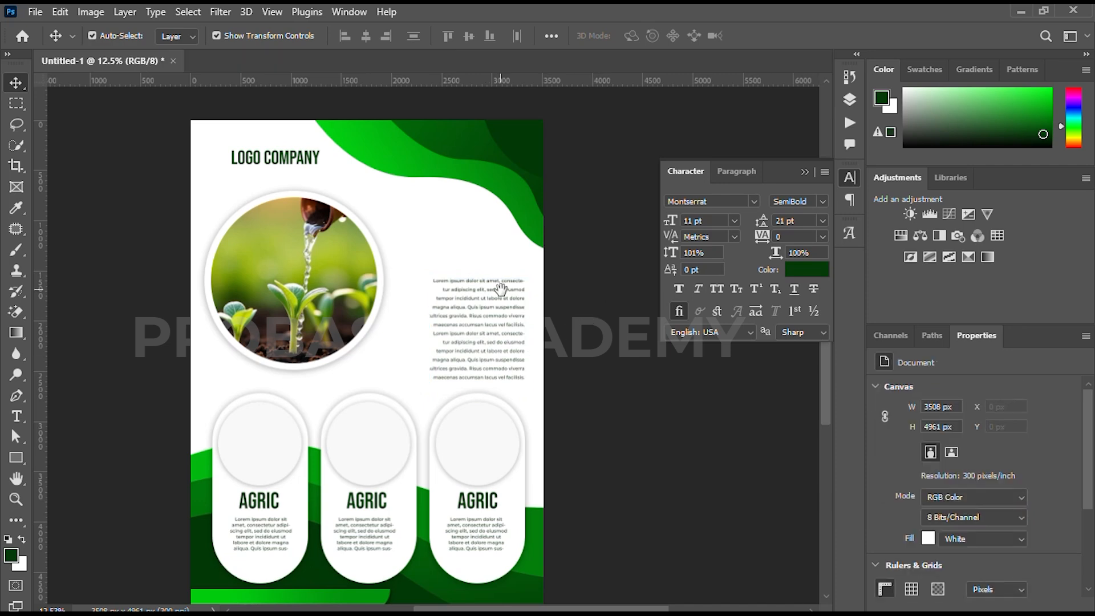
Duplicate the LOGO COMPANY title above the description paragraph and change its text to ENVIRONMENT FLYER TEMPLATE on three lines
drag(501, 289, 494, 327)
click(283, 197)
drag(284, 196, 461, 281)
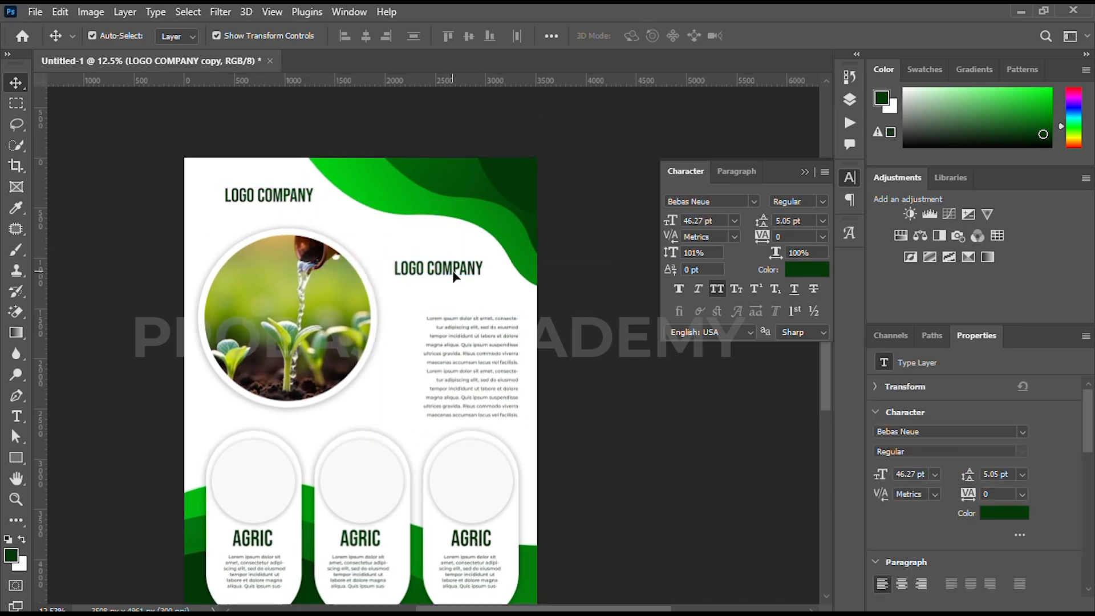
key(t)
click(432, 268)
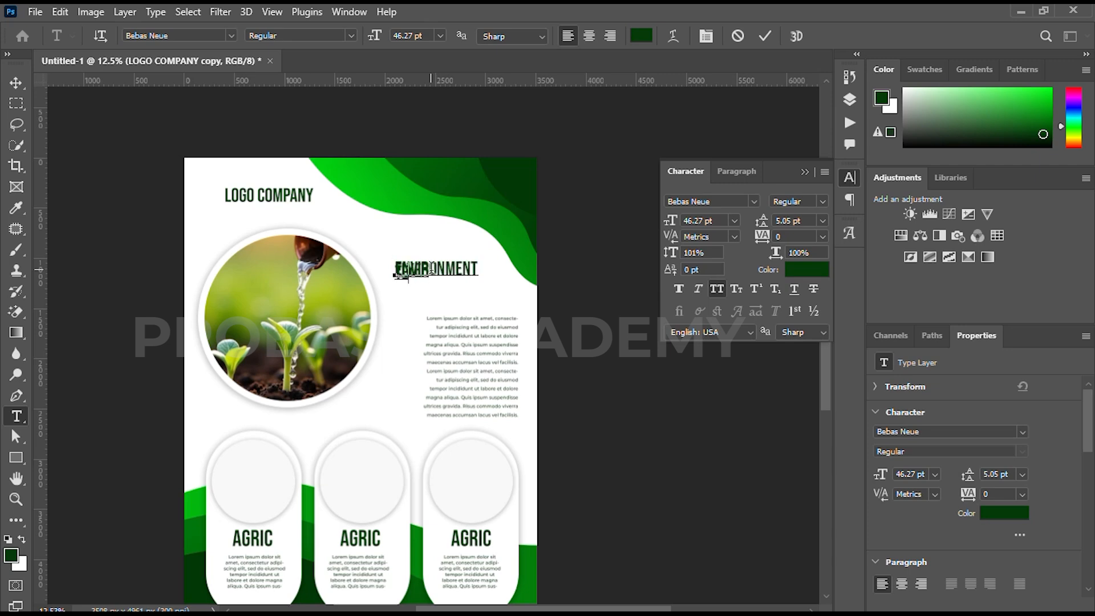
Right-align the ENVIRONMENT FLYER TEMPLATE heading with 41 pt leading and position it above the description paragraph
key(ctrl+a)
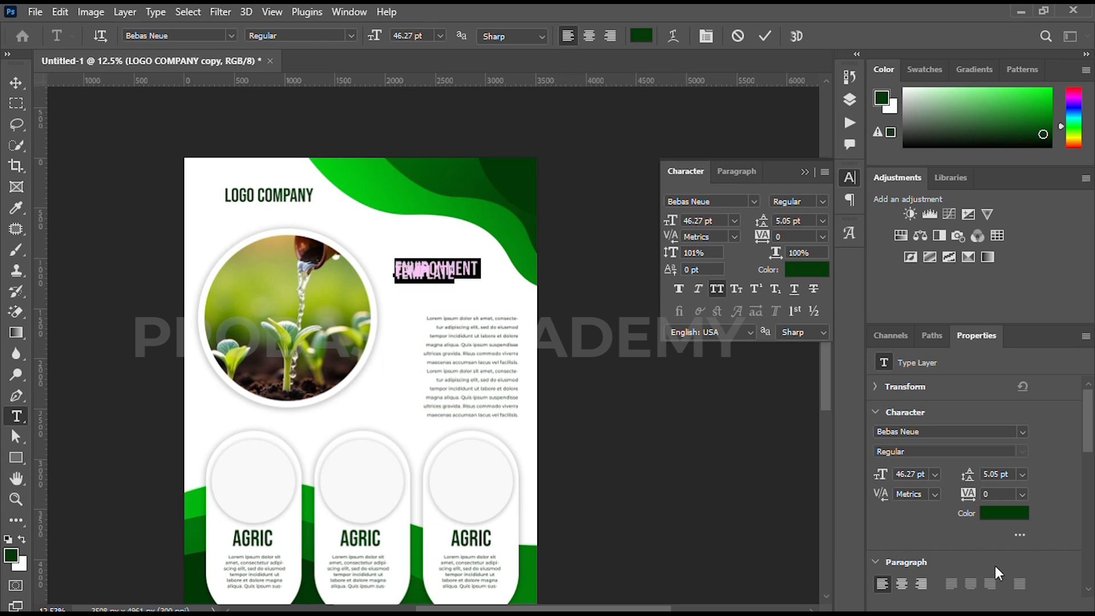
click(918, 589)
drag(764, 225, 789, 224)
drag(429, 324, 492, 337)
click(764, 36)
key(v)
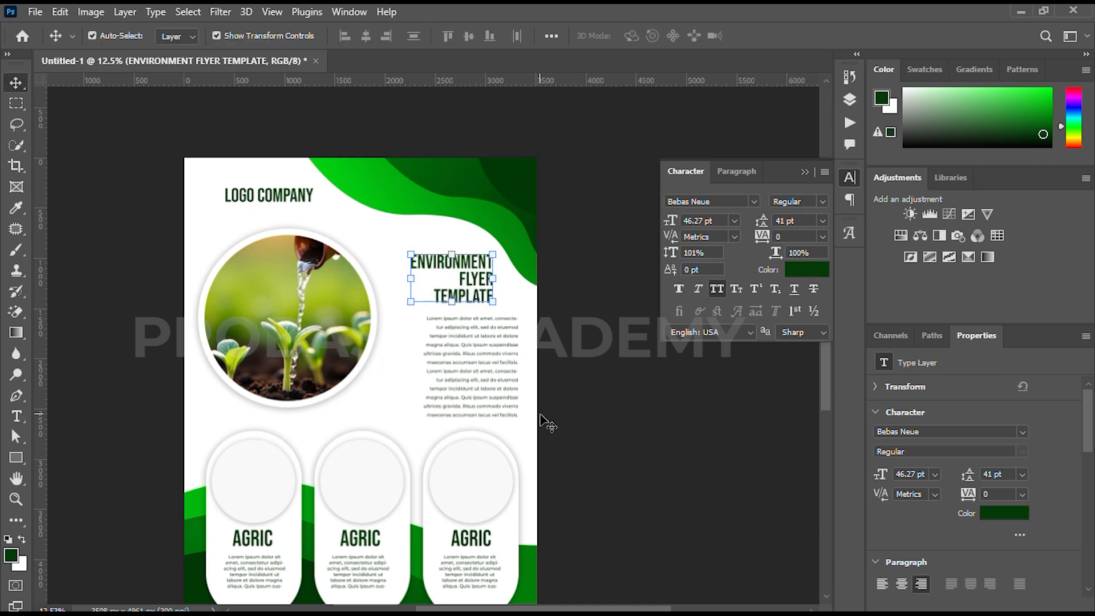
Place the seven nature icon images from the LOCALSEND folder into the flyer document
click(457, 598)
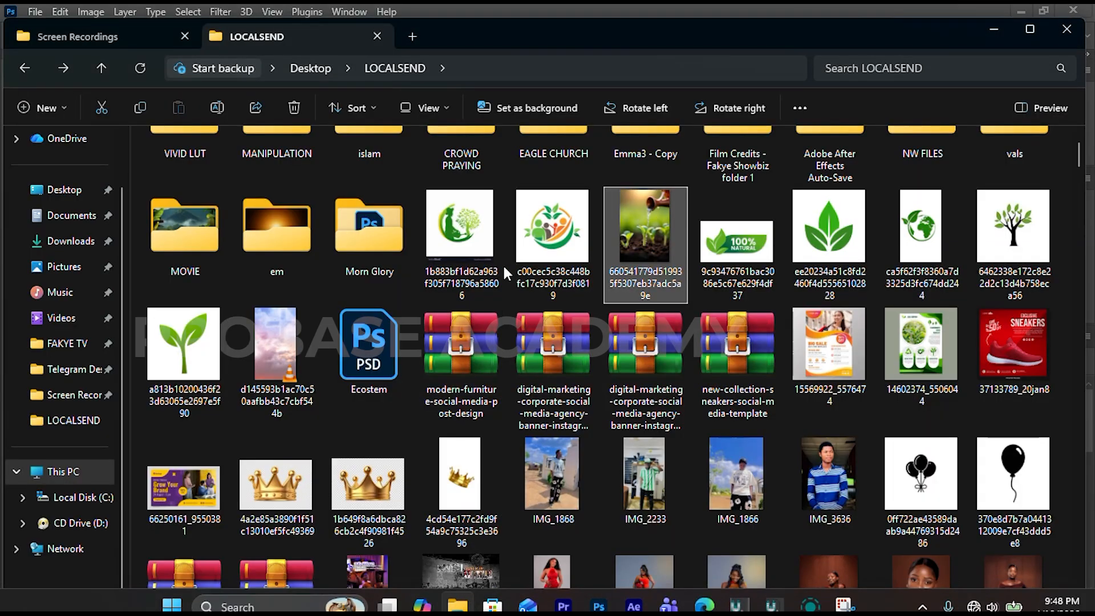
click(204, 360)
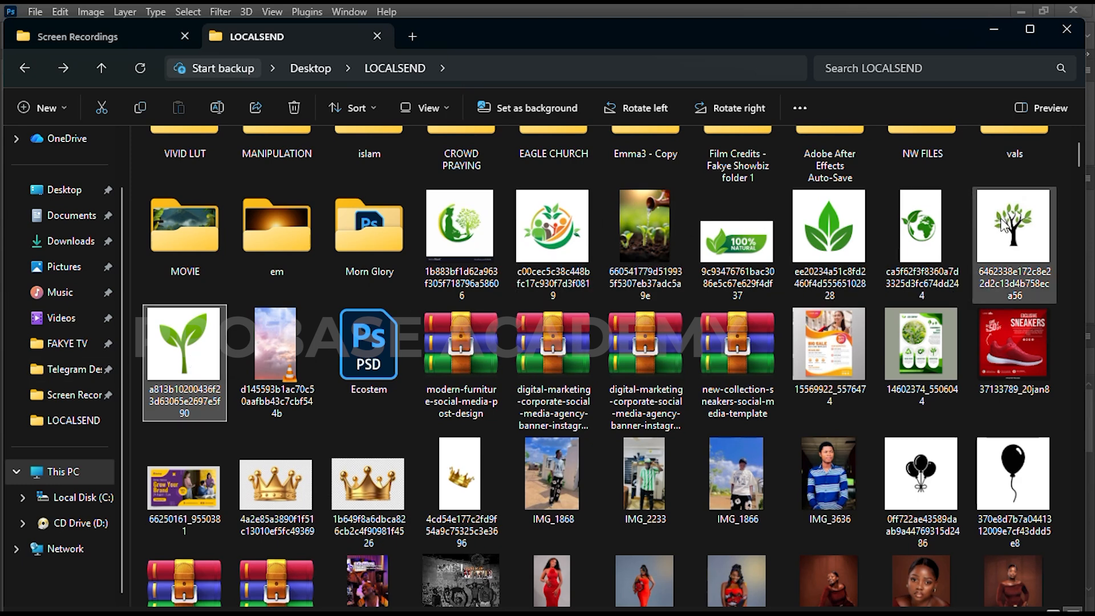
ctrl+click(922, 239)
ctrl+click(829, 234)
ctrl+click(737, 240)
ctrl+click(552, 234)
ctrl+click(489, 229)
drag(489, 229, 366, 402)
click(795, 36)
click(795, 38)
click(795, 38)
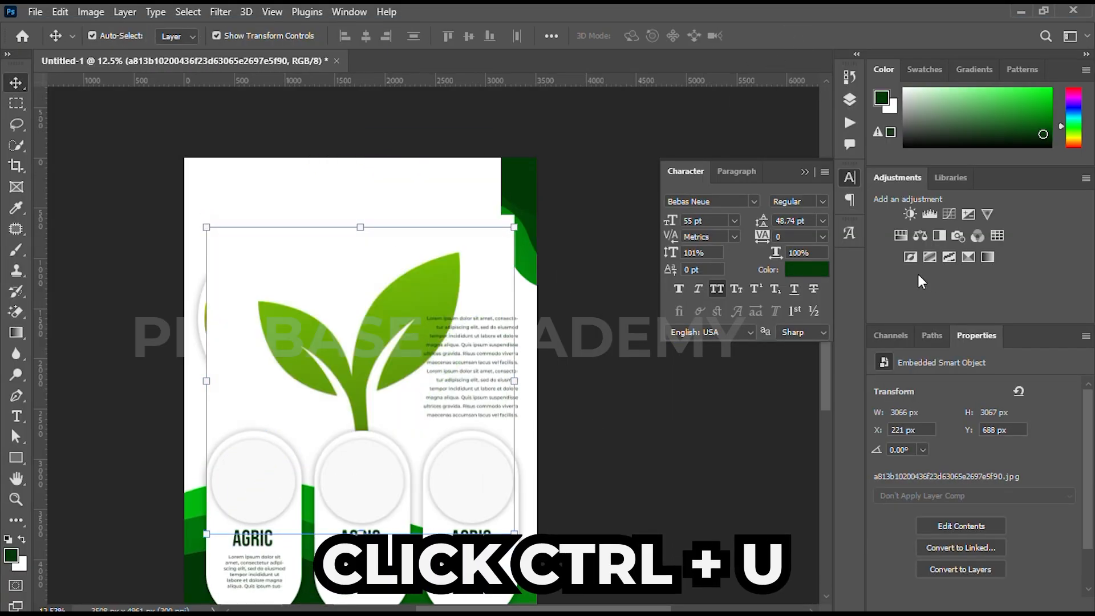
Rasterize the seven placed icon layers
click(850, 100)
scroll(759, 348, down, 3)
shift+click(758, 317)
right_click(758, 314)
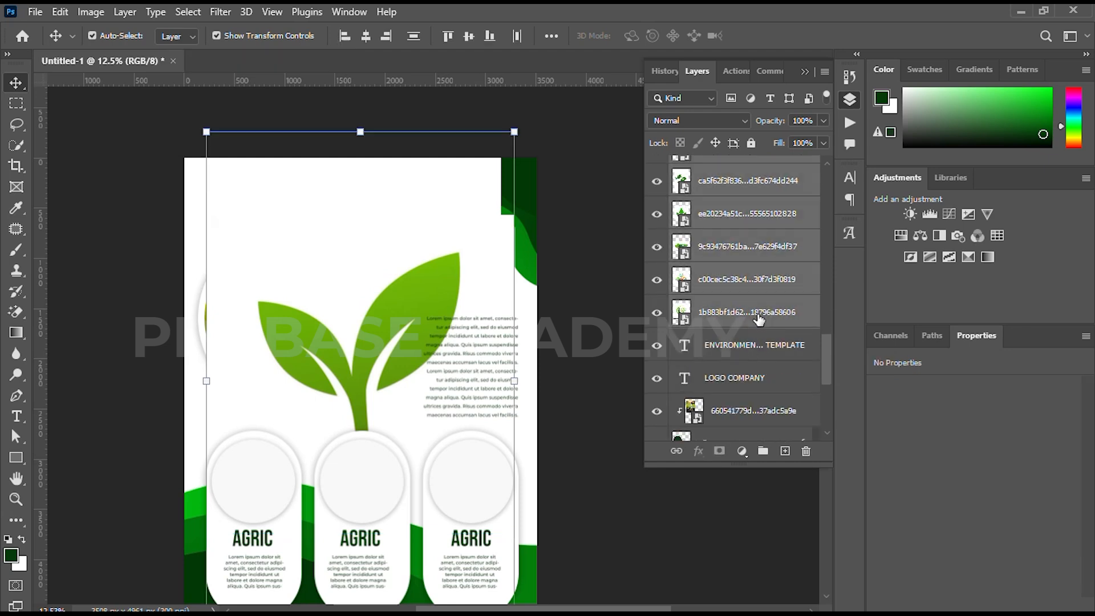
click(812, 334)
Move the seven icon layers to the top of the layer stack and hide them all
drag(762, 344, 764, 149)
drag(659, 177, 659, 359)
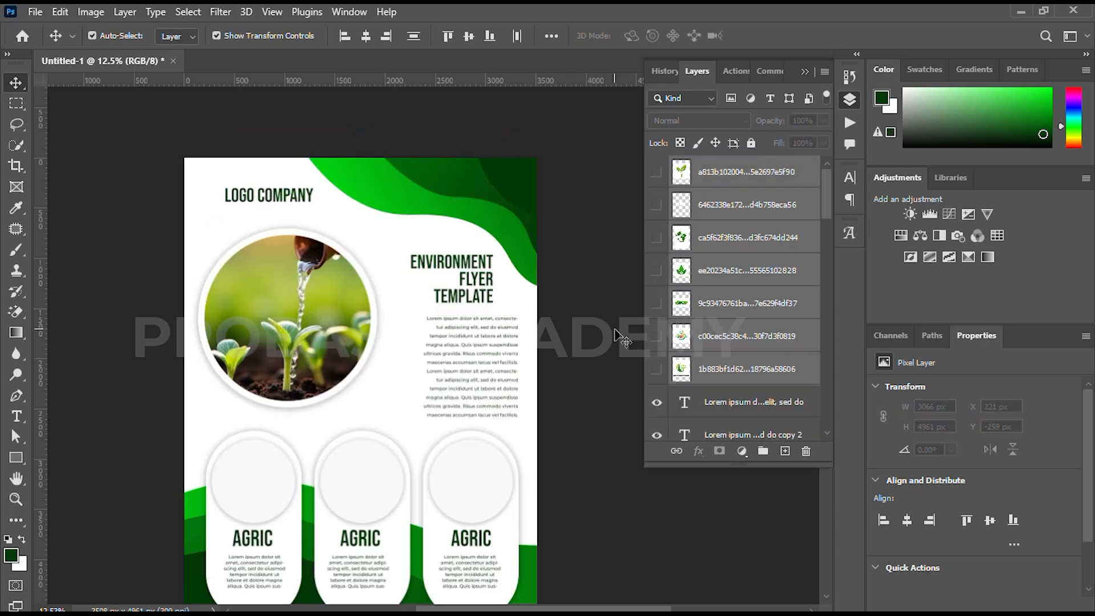
Show the gardener-and-tree icon layer and erase its white background with the Magic Eraser
click(738, 380)
click(657, 374)
click(737, 373)
key(e)
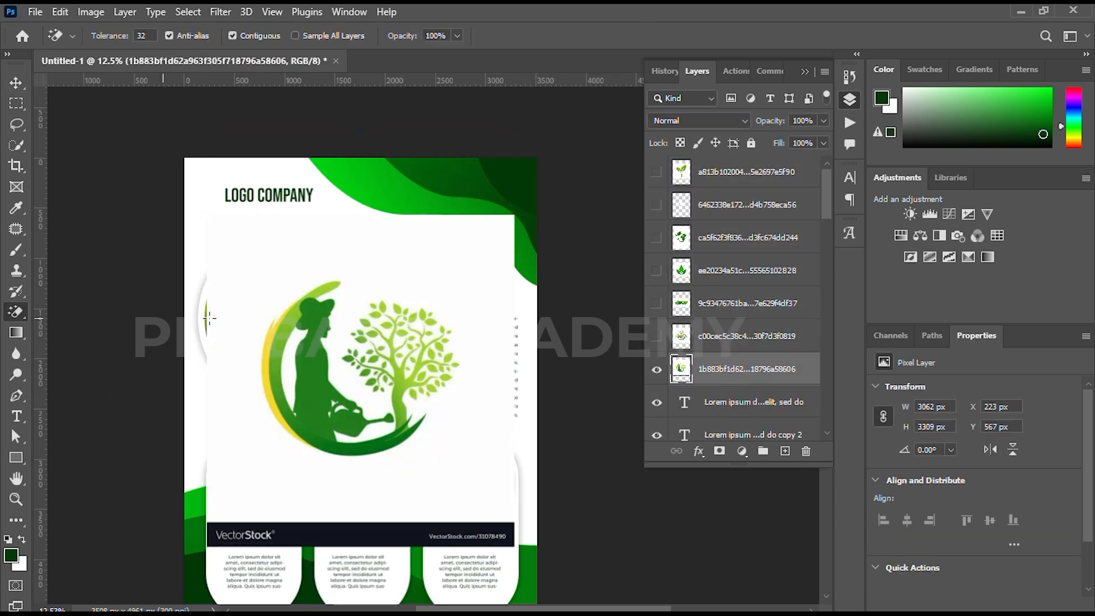
click(323, 249)
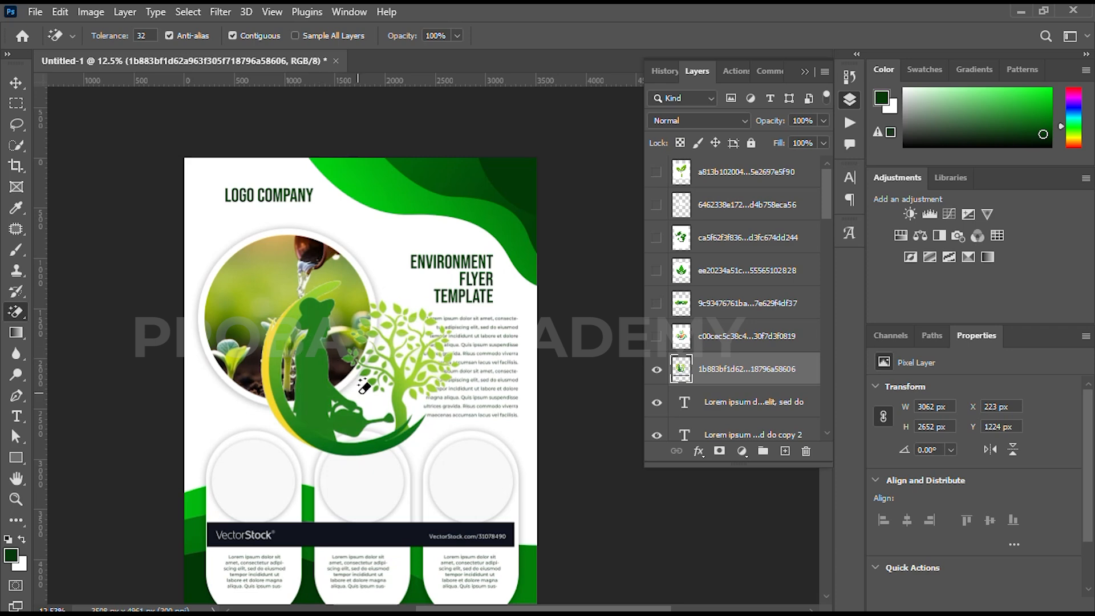
Delete the dark VectorStock strip beneath the gardener-and-tree icon using a rectangular selection, then clear the selection
key(v)
key(m)
drag(181, 494, 556, 573)
key(Delete)
key(v)
key(ctrl+d)
Scale the gardener-and-tree icon down to about 532 × 465 px and center it in the middle card's circle
drag(361, 280, 356, 399)
drag(346, 425, 352, 481)
scroll(352, 486, up, 2)
drag(383, 421, 382, 440)
drag(350, 493, 344, 483)
scroll(345, 483, down, 3)
click(119, 330)
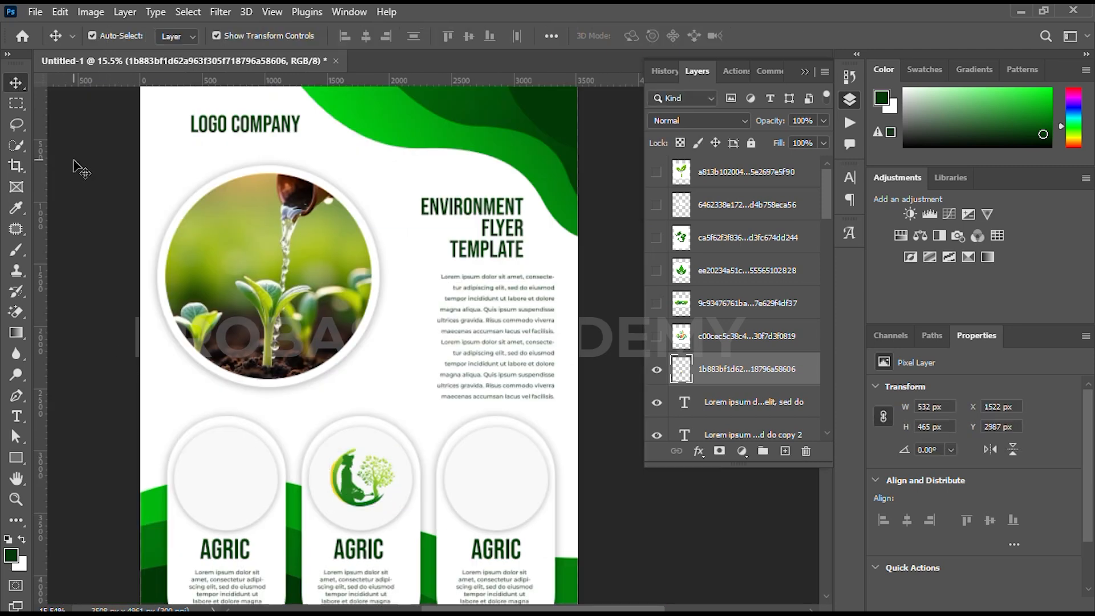
click(73, 161)
Show the family-and-leaves icon layer and erase its white background with the Magic Eraser
drag(314, 381, 337, 368)
click(656, 336)
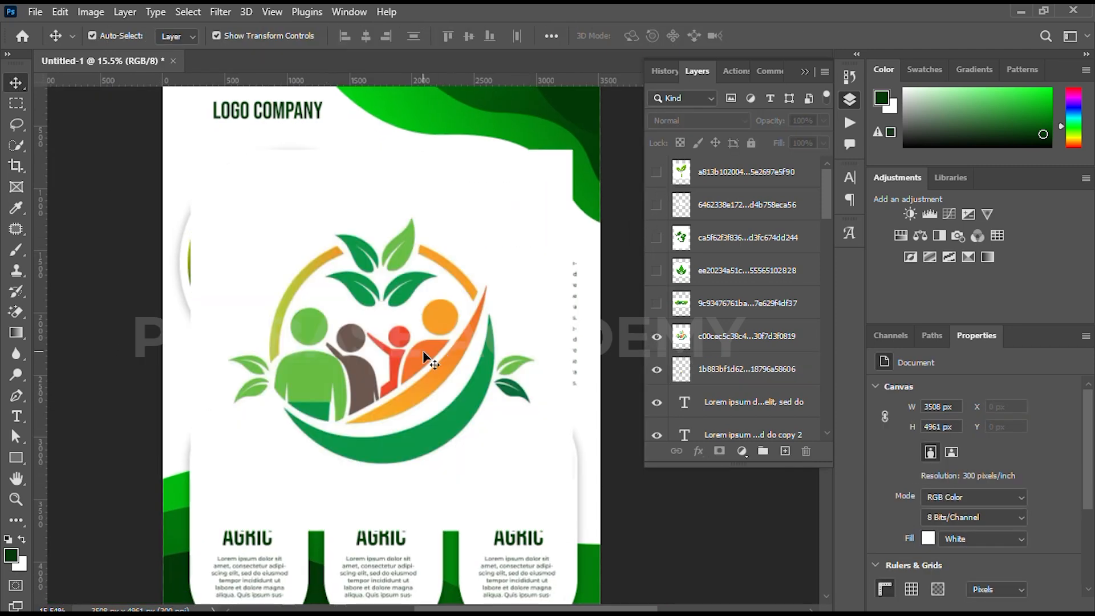
click(425, 360)
key(shift+e)
key(shift+e)
click(303, 204)
Scale the family-and-leaves icon to about 27.63% and position it in the first card's circle
key(v)
drag(382, 217, 250, 444)
scroll(244, 426, up, 3)
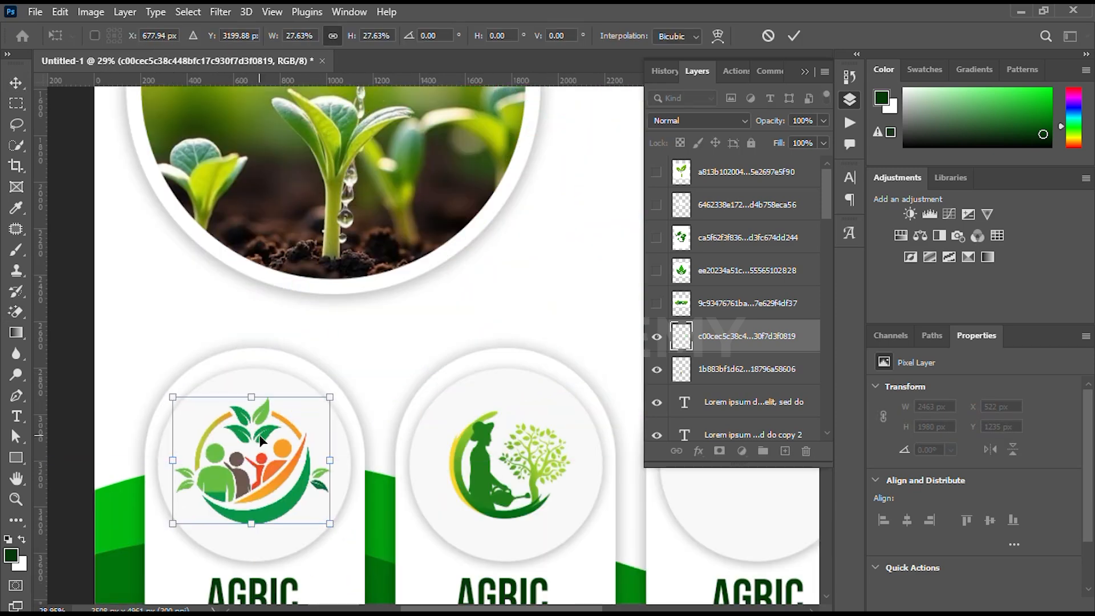
scroll(253, 442, down, 3)
click(804, 38)
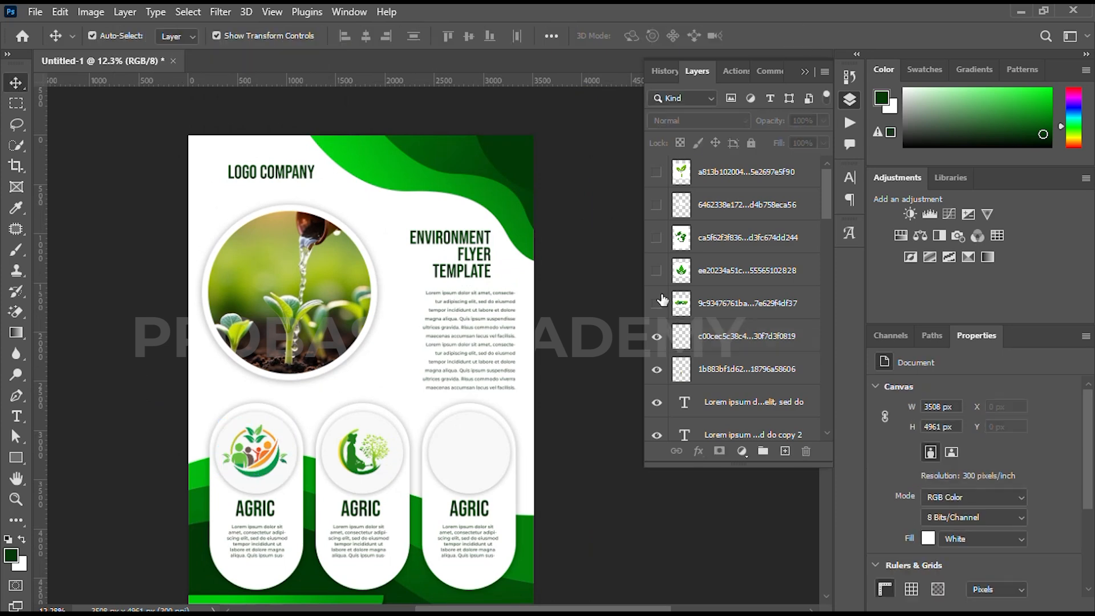
Show the 100% NATURAL badge layer, shrink it to about 763 × 334 px and erase its white background
click(656, 303)
click(383, 370)
mouse_move(361, 268)
mouse_down()
mouse_move(370, 386)
mouse_move(340, 295)
mouse_up()
click(795, 35)
key(e)
key(v)
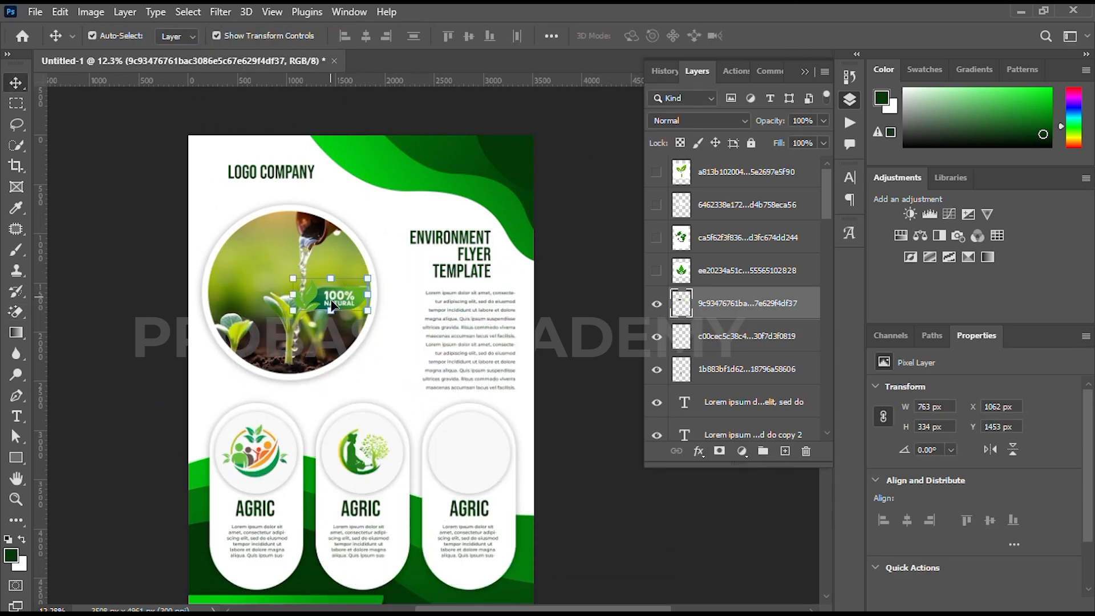
Scale the 100% NATURAL badge down and move it near the LOGO COMPANY title
key(ctrl+t)
drag(359, 279, 272, 167)
scroll(268, 168, up, 3)
drag(274, 244, 274, 247)
click(794, 36)
Position the 100% NATURAL badge directly above the LOGO COMPANY title and scale it to about 77.11%
drag(370, 259, 369, 273)
drag(239, 302, 239, 241)
key(ctrl+t)
drag(257, 197, 259, 205)
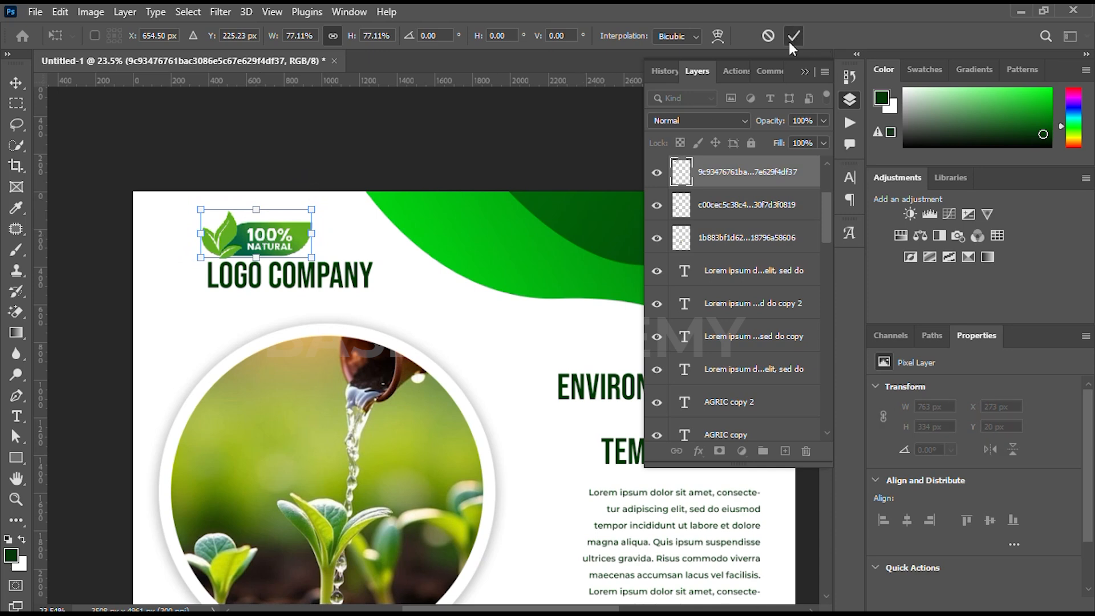
click(792, 40)
scroll(476, 328, down, 6)
drag(474, 330, 377, 254)
click(618, 221)
Show the three-leaf icon layer and erase its white background with the Magic Eraser
scroll(431, 312, down, 3)
drag(430, 313, 420, 271)
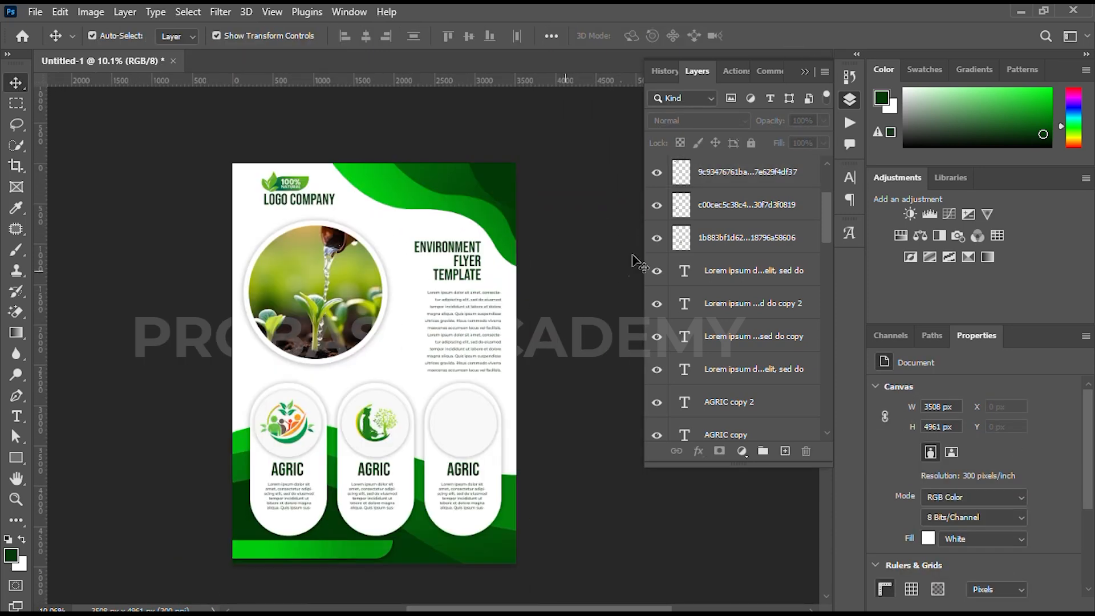
scroll(741, 302, up, 3)
click(657, 270)
click(747, 270)
key(e)
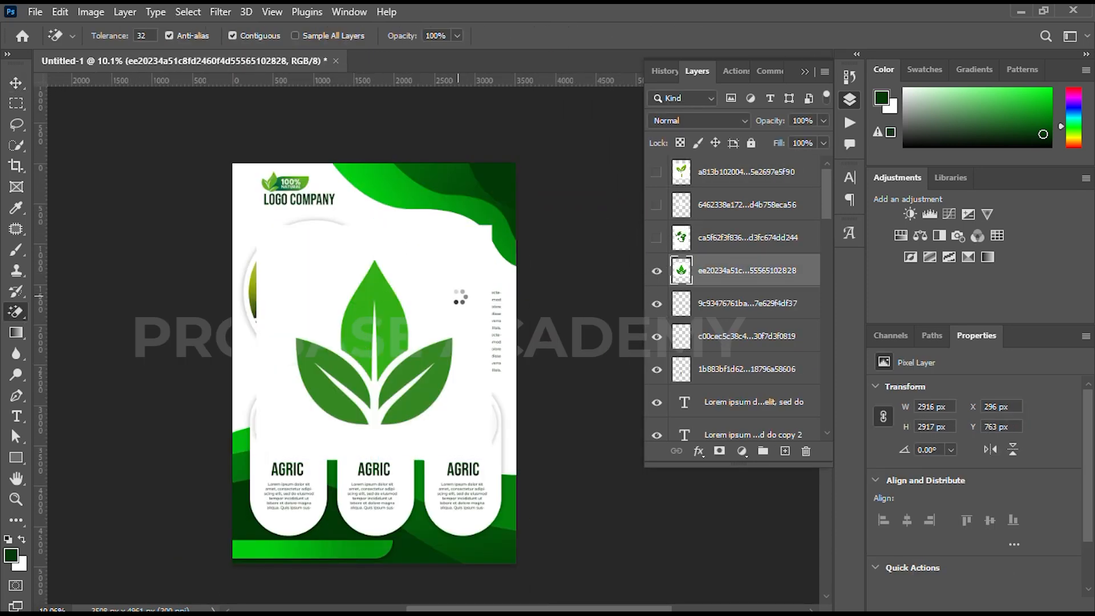
click(458, 295)
Scale the three-leaf icon down and center it in the third card's circle
key(v)
mouse_move(375, 262)
mouse_down()
mouse_move(376, 382)
mouse_move(459, 421)
mouse_up()
scroll(459, 422, up, 7)
drag(462, 369, 463, 385)
mouse_move(462, 423)
mouse_down()
mouse_move(467, 414)
mouse_move(467, 423)
mouse_up()
drag(466, 387, 466, 376)
drag(463, 424, 462, 425)
click(794, 36)
scroll(439, 366, down, 7)
click(440, 365)
Show the leafy globe icon layer and erase its white background with the Magic Eraser
drag(452, 343, 460, 365)
click(656, 238)
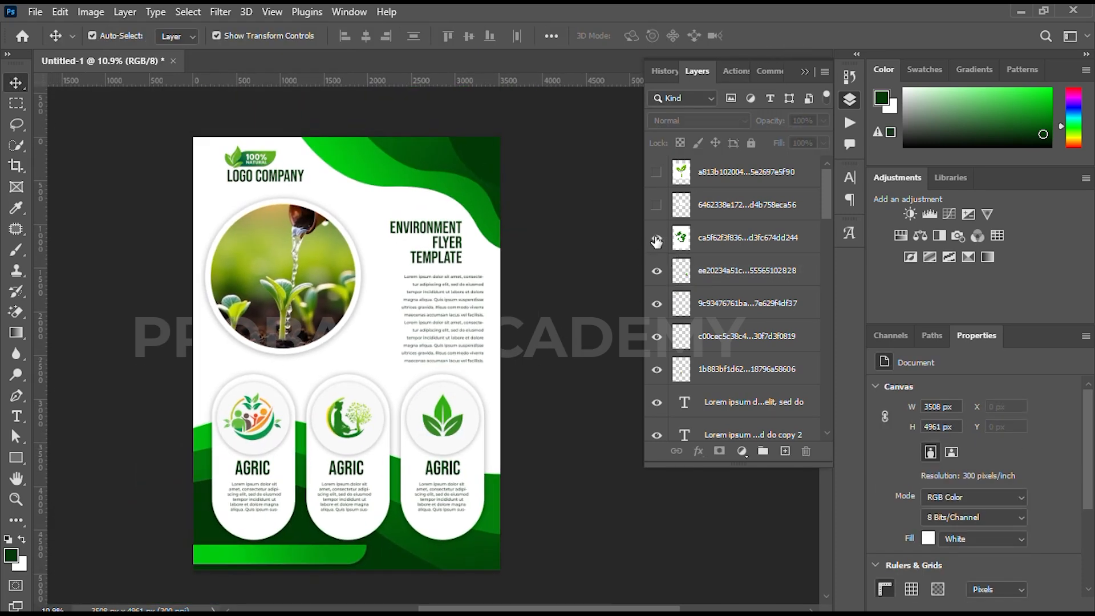
click(384, 346)
key(e)
click(403, 207)
Shrink the leafy globe icon to about 385 × 490 px and place it between the photo circle and the description paragraph
key(v)
drag(349, 117, 377, 346)
click(794, 36)
Show the two-leaf sprout icon layer and erase its white background with the Magic Eraser
click(656, 171)
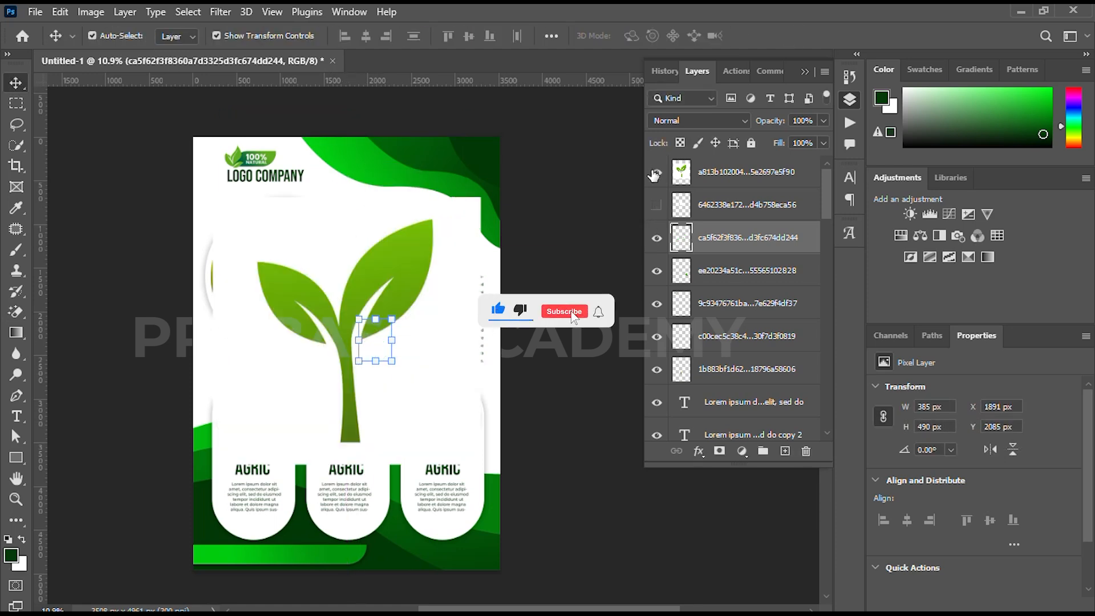
click(719, 172)
key(e)
click(331, 235)
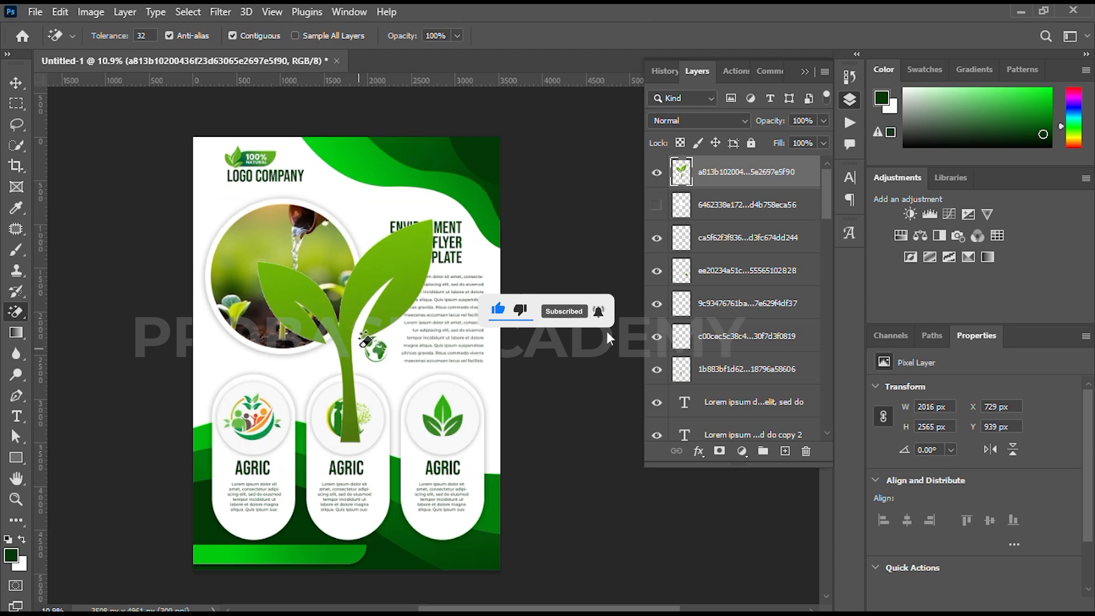
Scale the sprout icon down and position it beside the start of the ENVIRONMENT FLYER TEMPLATE heading
key(v)
drag(354, 285, 330, 265)
drag(321, 200, 382, 224)
scroll(382, 221, up, 5)
drag(381, 221, 372, 323)
drag(345, 258, 371, 318)
drag(366, 279, 366, 224)
Duplicate the sprout twice in a row above the heading, making each copy smaller and scaling the last to about 66.01%
drag(369, 286, 442, 276)
click(793, 35)
mouse_move(459, 225)
mouse_down()
mouse_move(459, 303)
mouse_move(448, 243)
mouse_up()
drag(447, 286, 521, 288)
key(Return)
drag(524, 245, 511, 272)
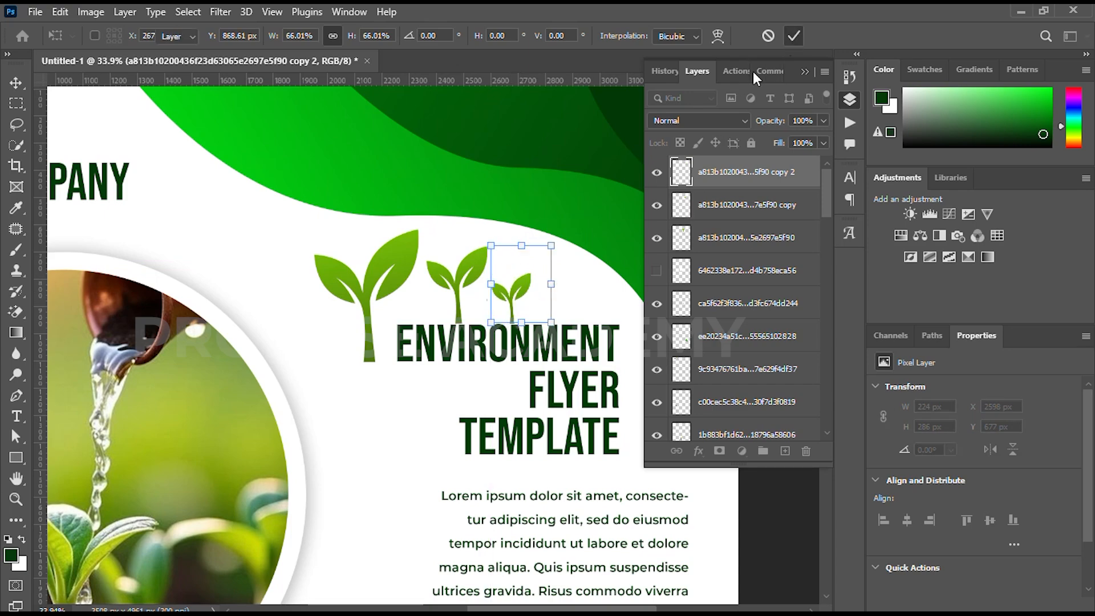
click(791, 34)
Select the two smaller sprouts together and nudge them slightly upward, clear of the heading
scroll(419, 291, down, 4)
scroll(419, 291, up, 6)
click(419, 291)
shift+click(504, 279)
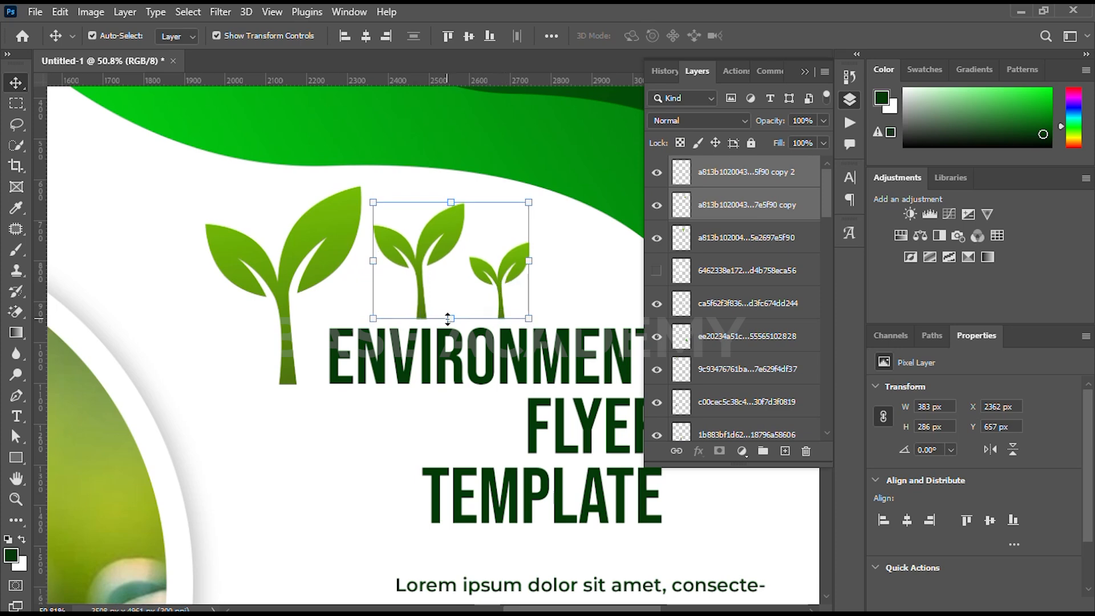
scroll(382, 361, down, 4)
click(599, 290)
Show the tree icon layer, shrink it over the start of the bottom gradient bar and erase its white background
click(657, 271)
scroll(363, 381, down, 4)
click(321, 429)
drag(320, 399, 322, 369)
drag(313, 472, 379, 333)
mouse_move(380, 211)
mouse_down()
mouse_move(381, 245)
mouse_move(396, 265)
mouse_move(380, 305)
mouse_move(268, 445)
mouse_move(248, 495)
mouse_up()
click(794, 36)
key(e)
key(v)
Scale the tree icon to about 93.17% and move it closer to the page edge, overlapping the bottom gradient bar
scroll(265, 421, up, 5)
mouse_move(266, 424)
mouse_down()
mouse_move(266, 449)
mouse_move(266, 430)
mouse_up()
drag(263, 477, 248, 479)
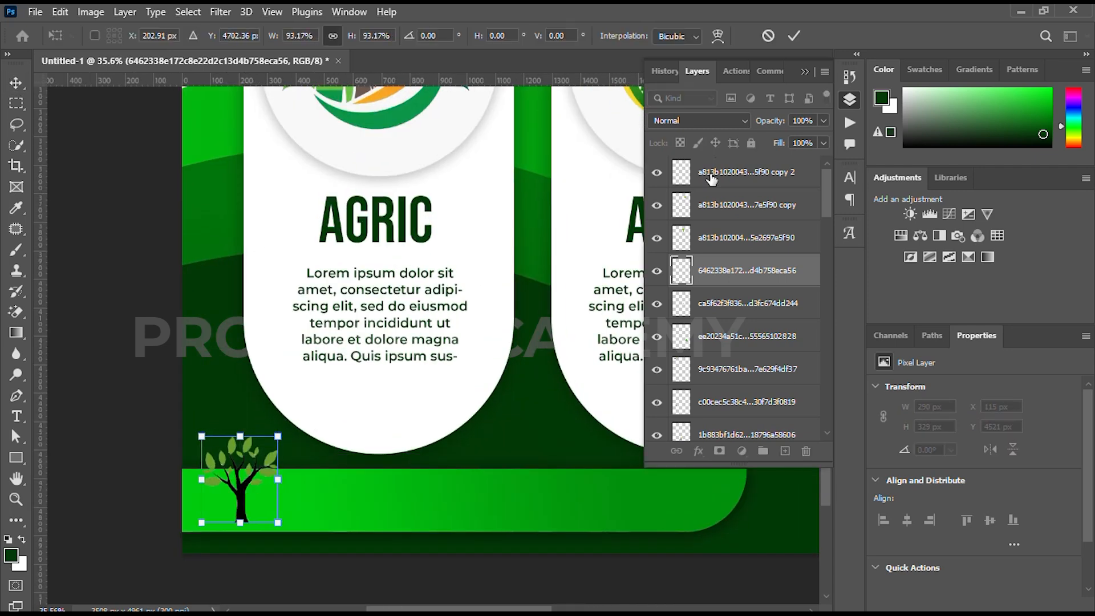
key(Return)
Add a white 4 px outside Stroke layer effect to the tree icon
click(698, 451)
click(722, 339)
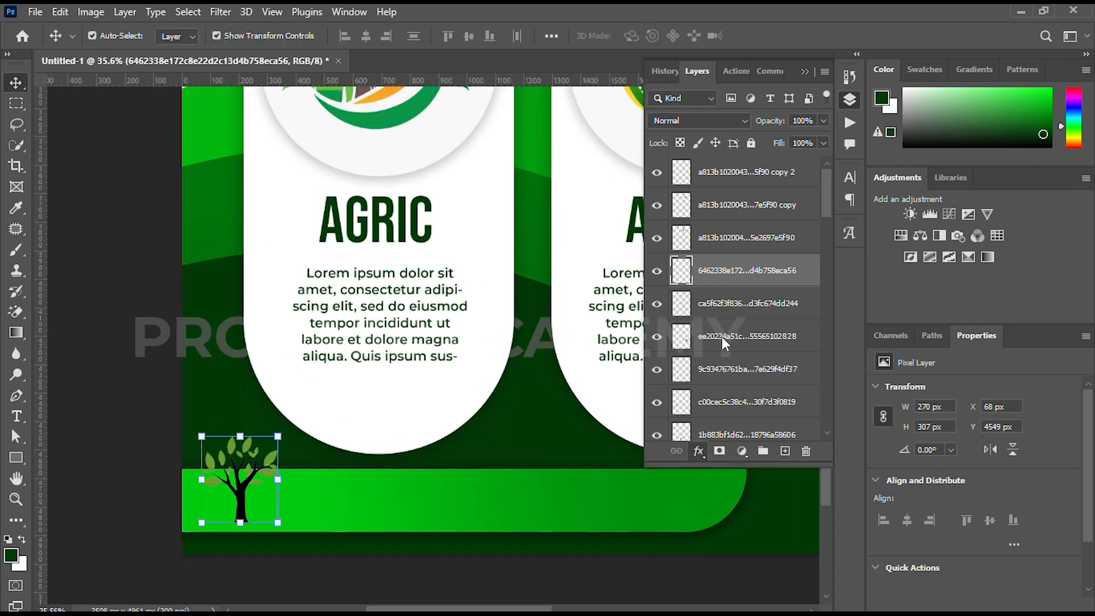
click(737, 242)
click(740, 255)
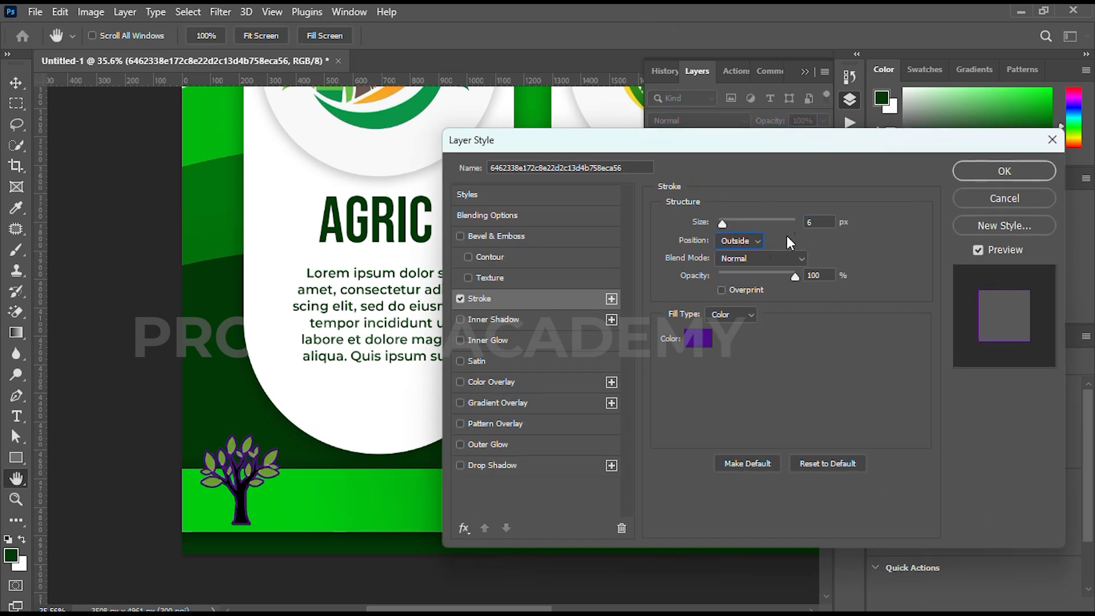
click(698, 340)
click(588, 342)
click(949, 331)
drag(723, 224, 721, 226)
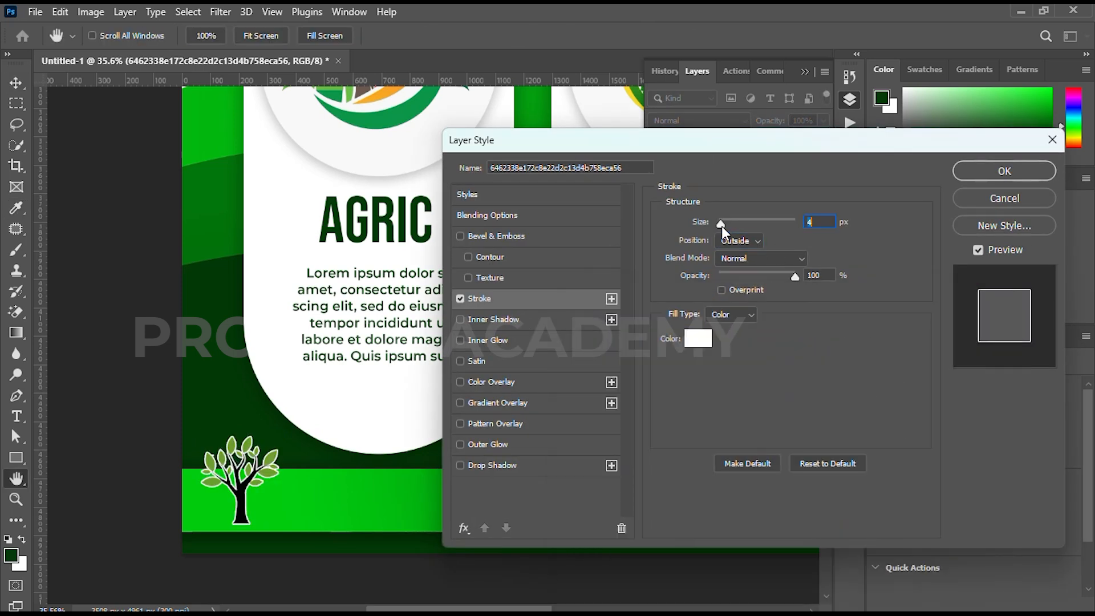
click(1004, 171)
Add a Drop Shadow layer effect to the tree icon and deselect the layer
scroll(311, 397, down, 3)
click(698, 451)
click(724, 445)
key(Return)
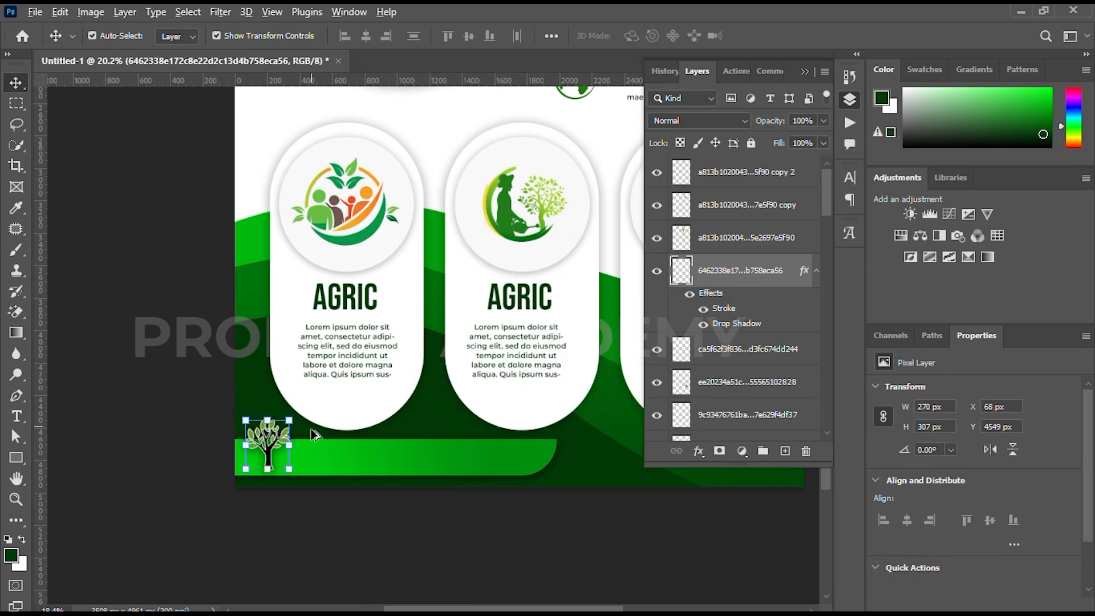
scroll(319, 422, down, 2)
click(269, 489)
scroll(269, 489, up, 3)
key(t)
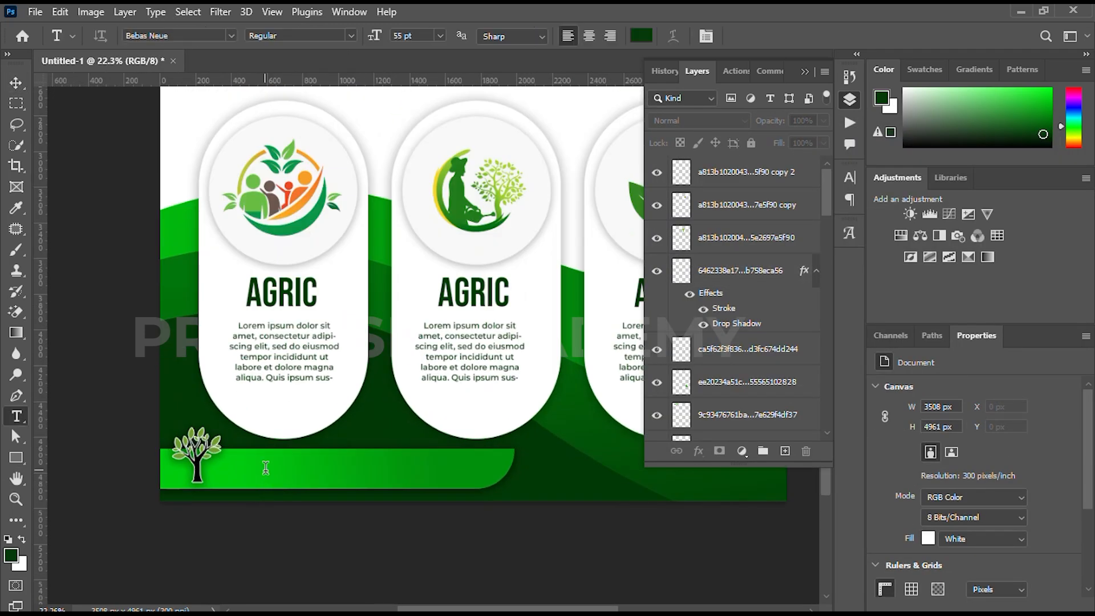
click(266, 467)
text(www)
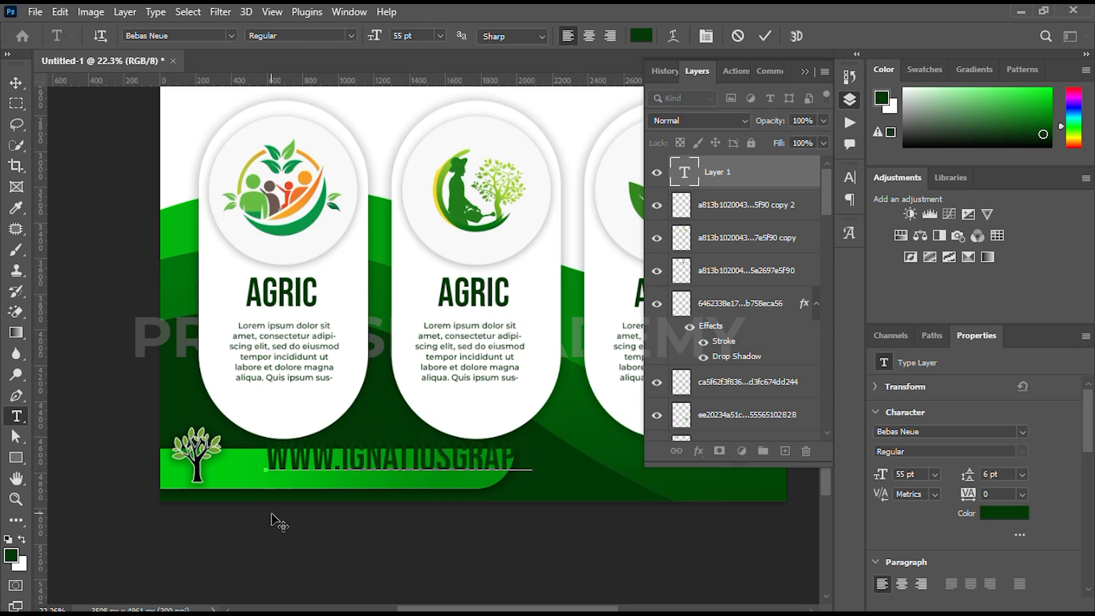
Change the whole web address to the Montserrat font and colour it white (ffffff)
key(ctrl+a)
click(849, 177)
click(754, 202)
click(710, 247)
click(806, 270)
click(585, 342)
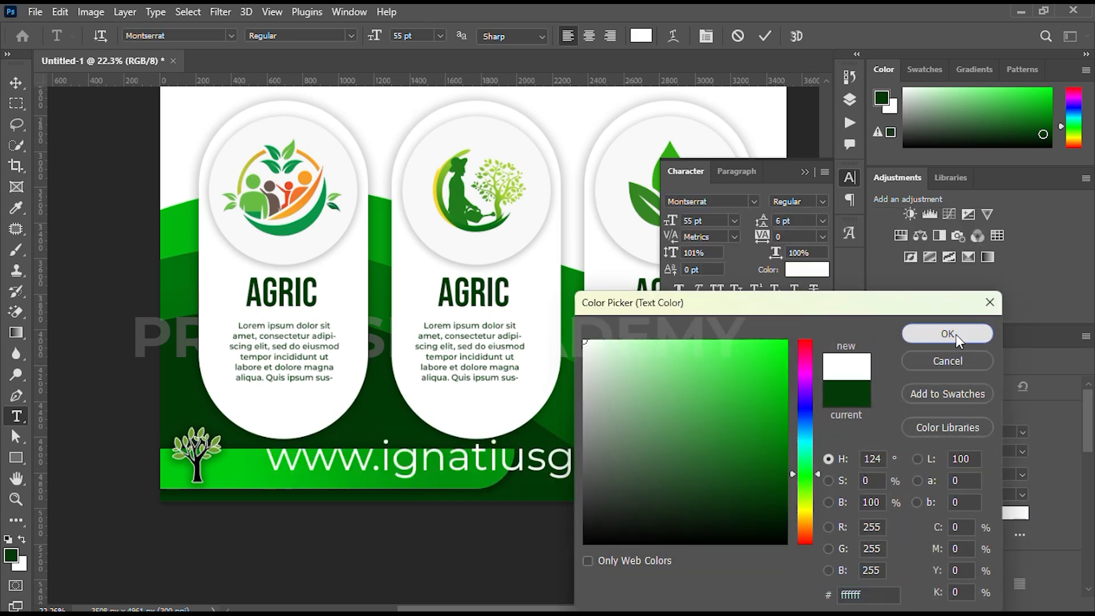
click(961, 336)
Set the web address to the SemiBold style at 29 pt
click(822, 202)
click(805, 346)
drag(671, 221, 648, 231)
click(822, 201)
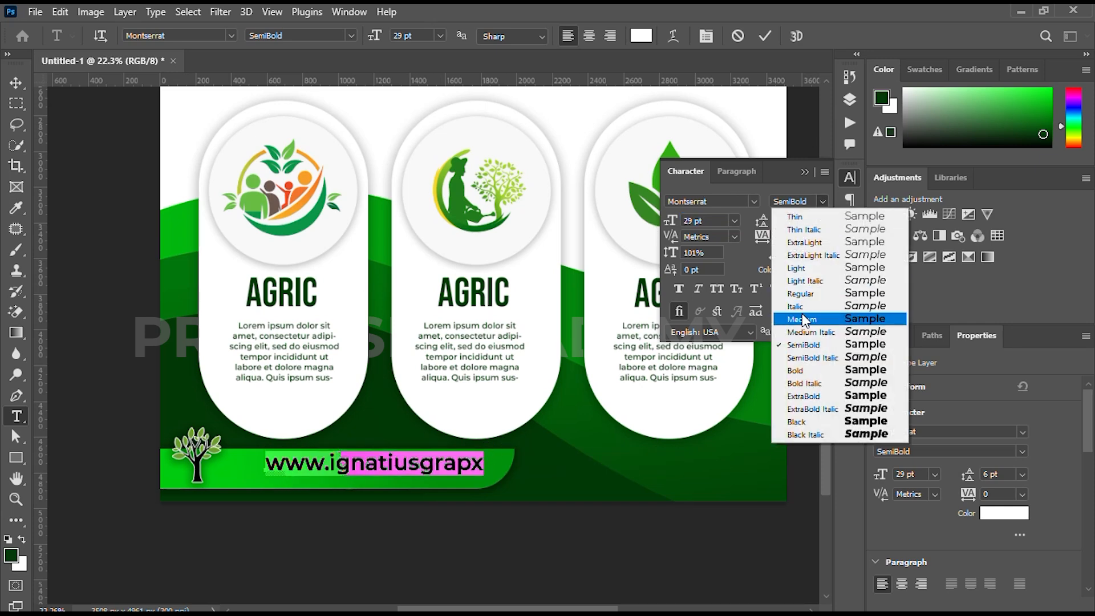
click(790, 313)
click(823, 202)
click(798, 342)
click(469, 463)
text(h)
key(ctrl+a)
drag(439, 508, 413, 512)
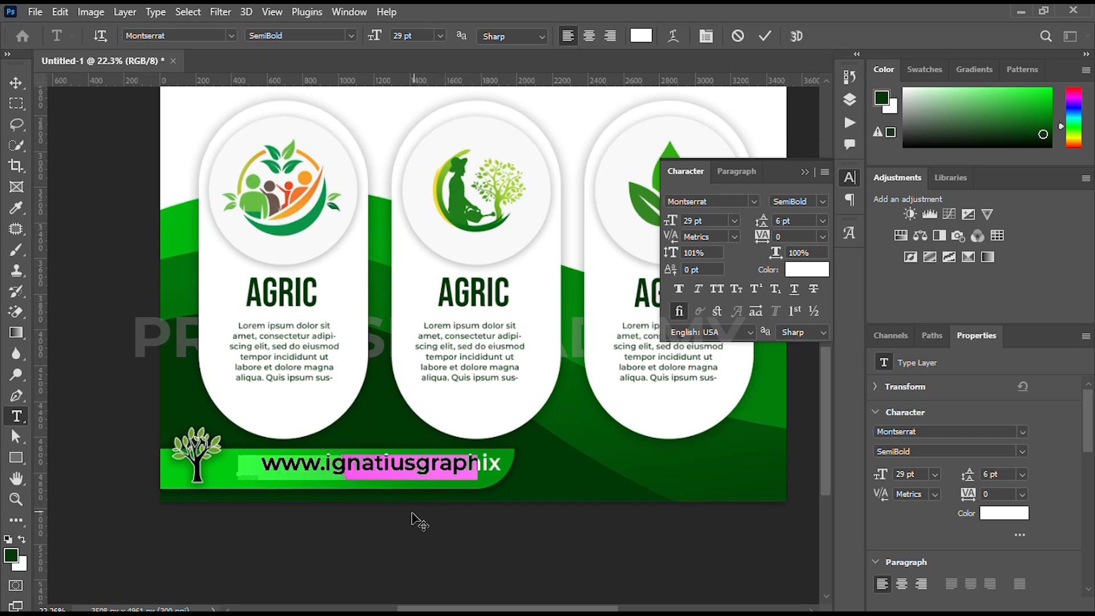
drag(674, 225, 669, 226)
drag(341, 512, 352, 513)
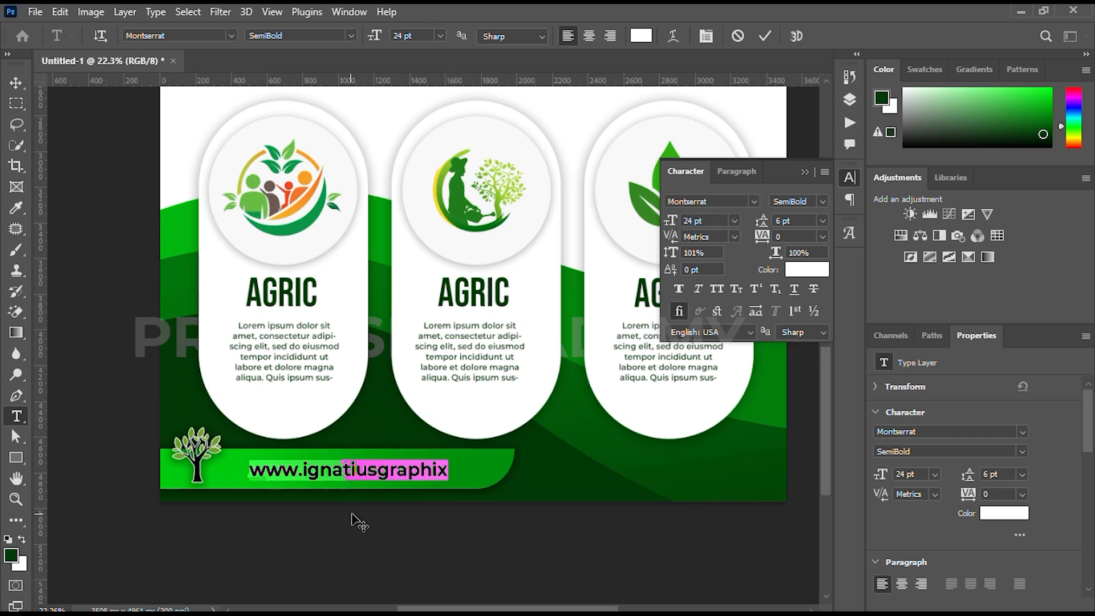
click(765, 37)
Add a two-line text beyond the end of the gradient bar with CONTACT above the phone number
scroll(475, 368, down, 3)
drag(510, 371, 388, 394)
scroll(382, 429, up, 1)
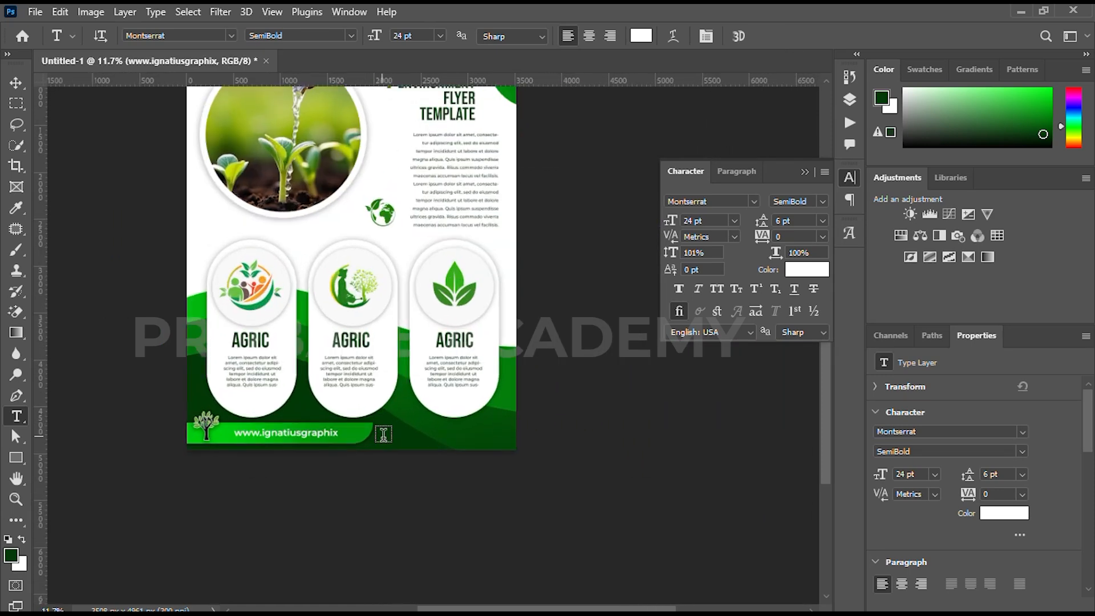
click(399, 437)
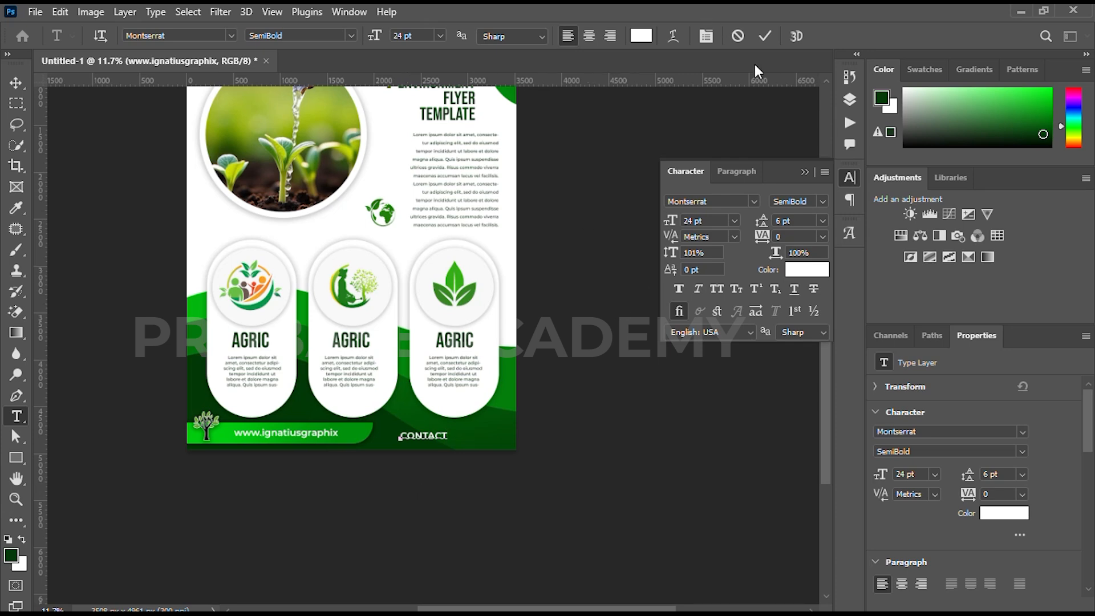
text(CONTACT)
key(Return)
Centre-align the contact text, set its leading to 25 pt and position it below the third card
key(ctrl+a)
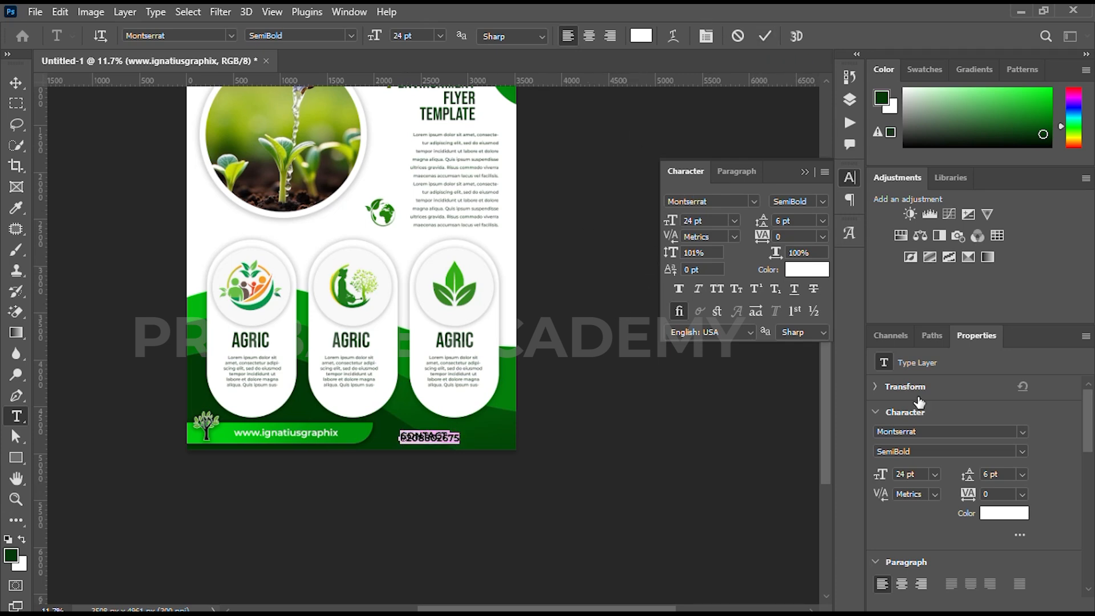
click(904, 585)
drag(394, 494, 444, 486)
scroll(448, 456, up, 5)
Make the word CONTACT Bold and larger, and set the phone number line to 29 pt
click(507, 447)
drag(507, 446, 389, 451)
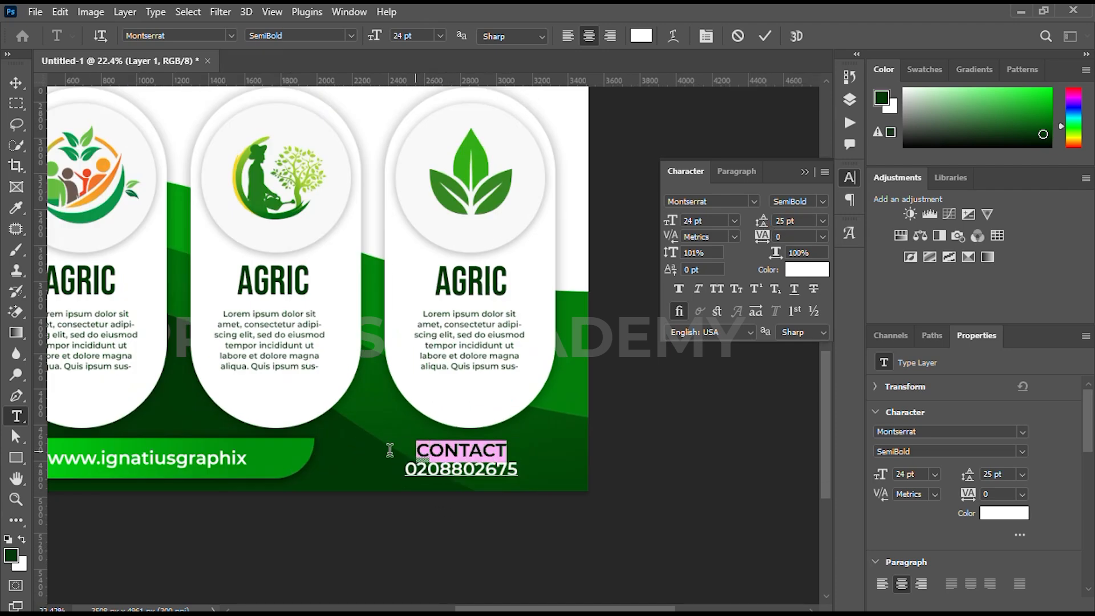
click(820, 201)
click(793, 371)
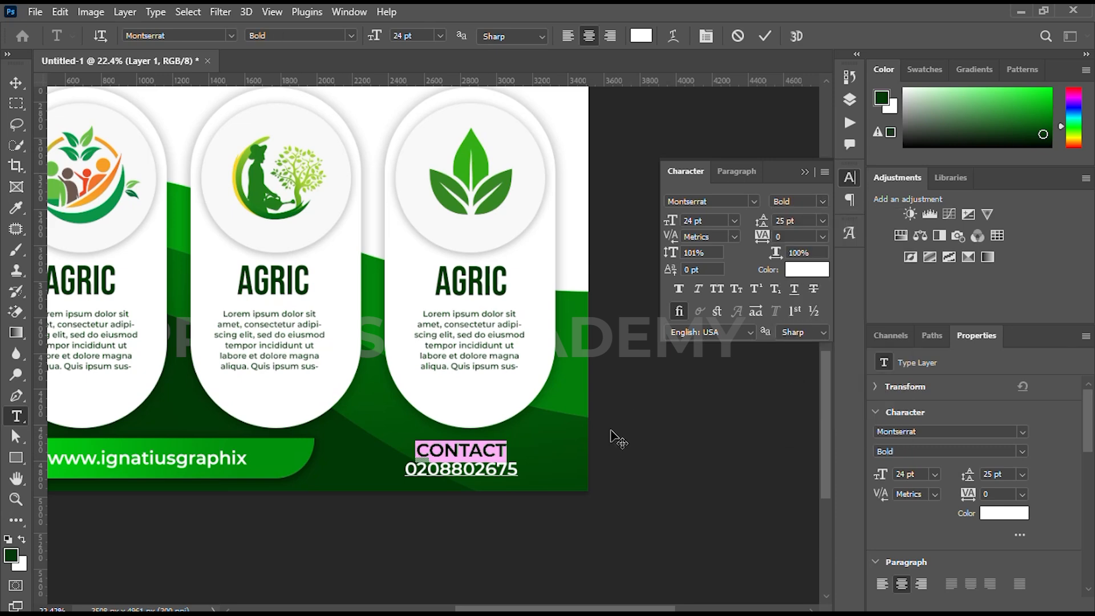
drag(668, 221, 681, 221)
drag(407, 471, 521, 471)
drag(667, 222, 673, 222)
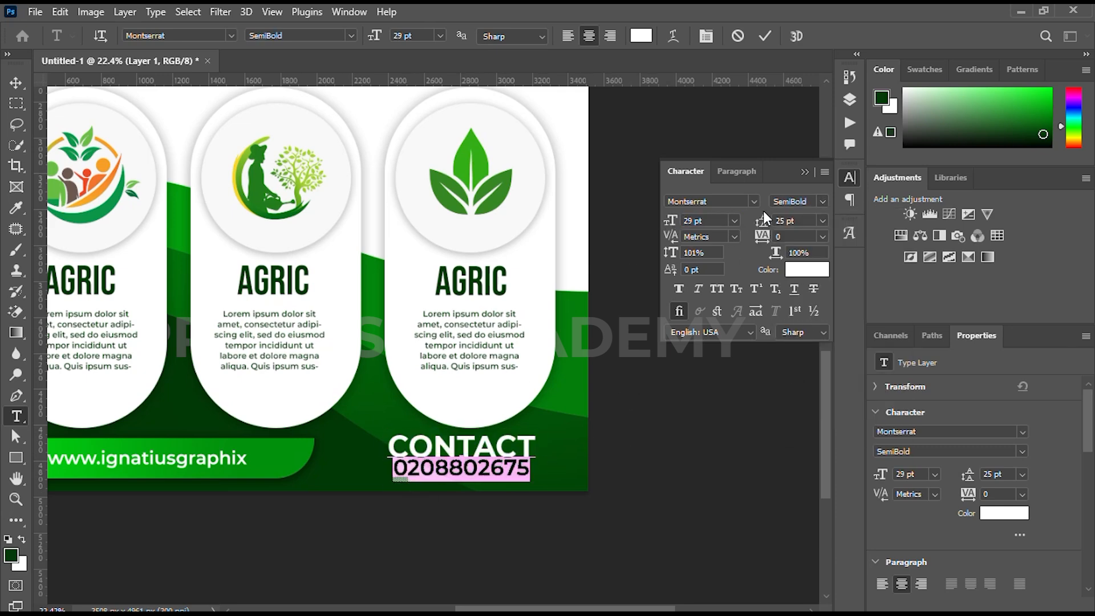
Set the leading of both contact lines to 30 pt and move the text next to the gradient bar's rounded end
key(ctrl+a)
drag(760, 221, 765, 222)
drag(522, 529, 462, 533)
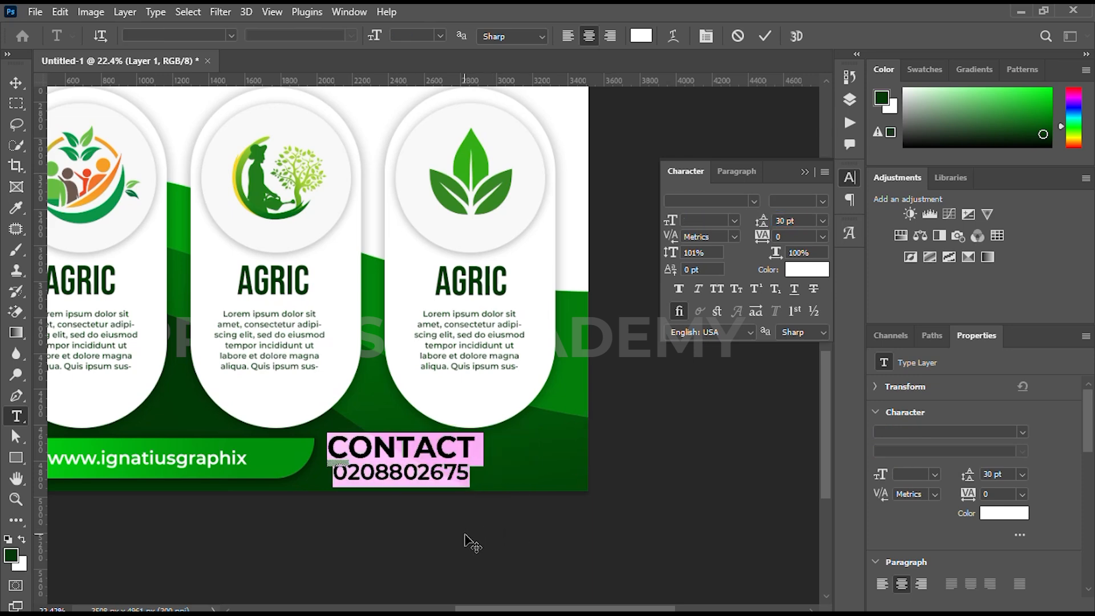
click(763, 36)
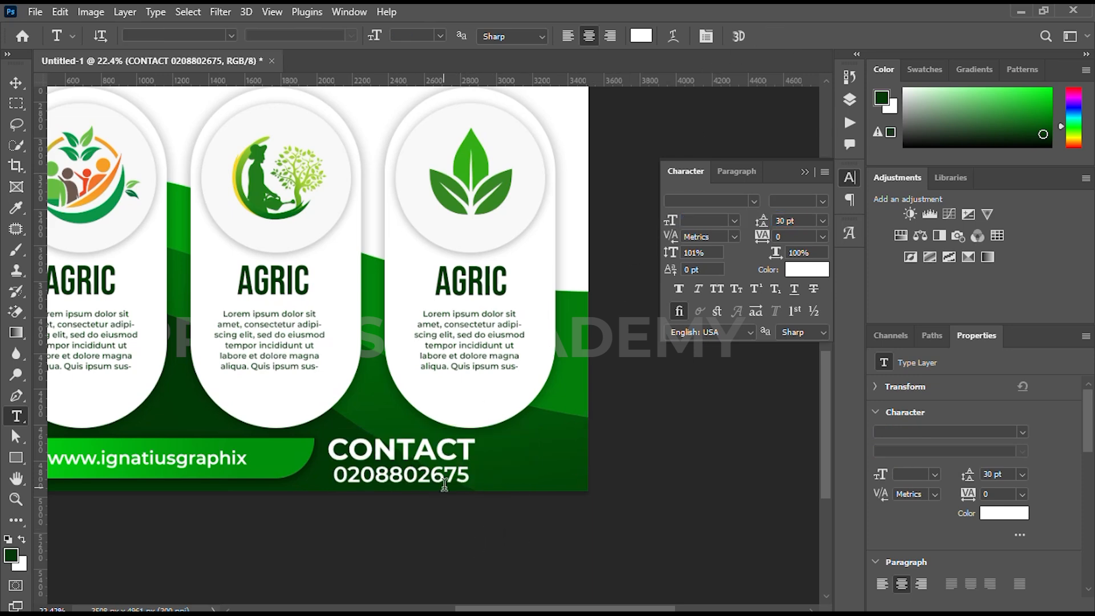
Scale down the contact text and place a duplicate of it alongside, toward the page edge
key(v)
drag(484, 464, 544, 457)
key(Return)
Replace all text in the duplicated contact block with FOR DESIGNS
double_click(517, 450)
key(ctrl+a)
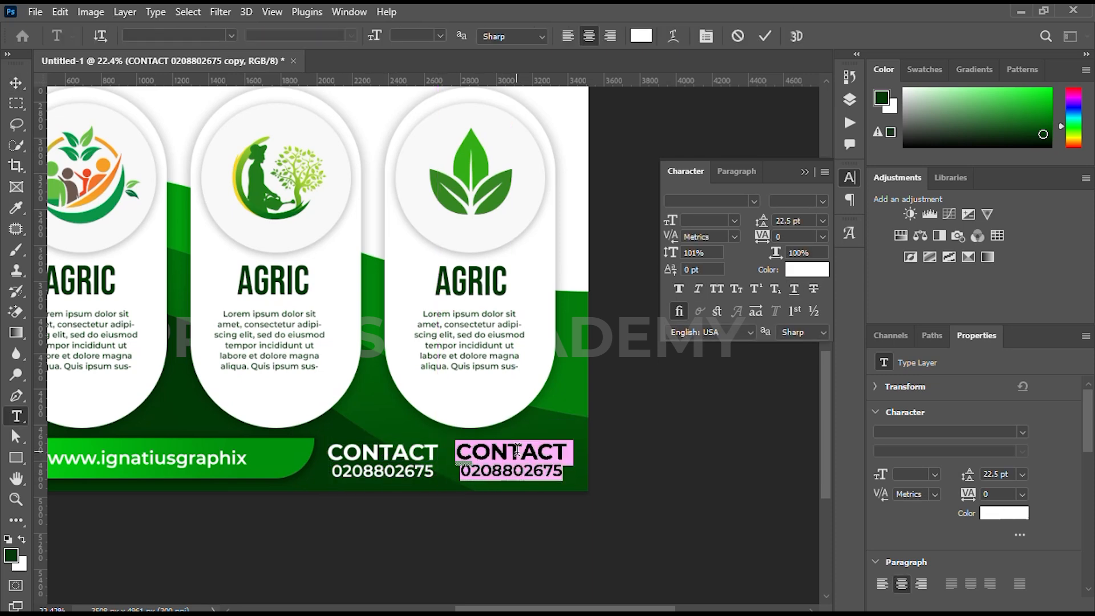
text(FOR DESIGNS)
Set FOR DESIGNS to 22 pt and position it beside the contact details, vertically midway between their two lines
key(ctrl+a)
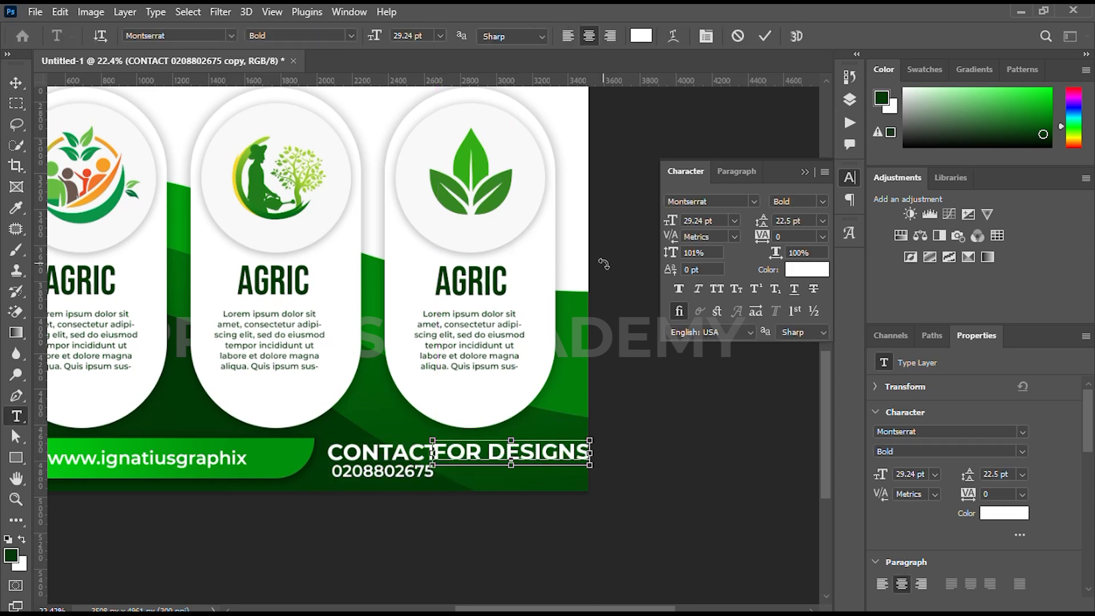
drag(672, 223, 669, 226)
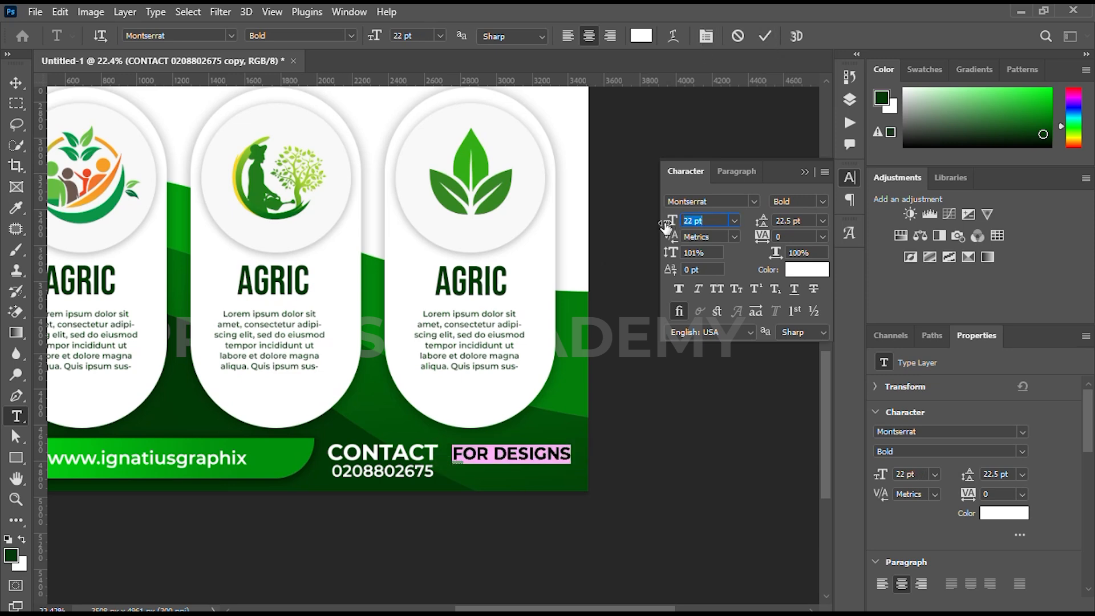
drag(517, 474, 509, 481)
click(764, 37)
key(v)
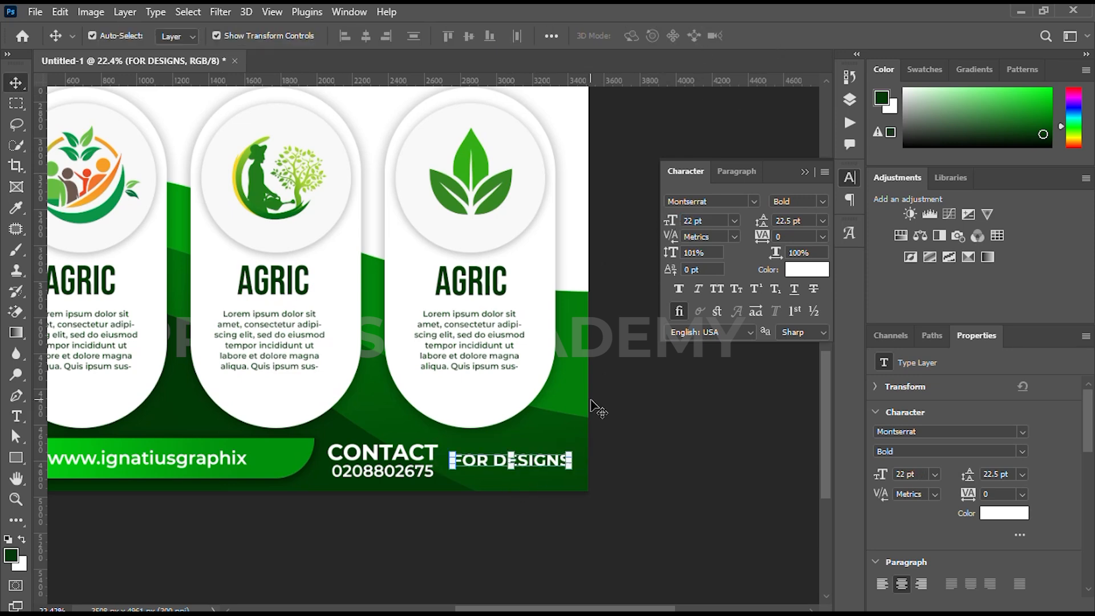